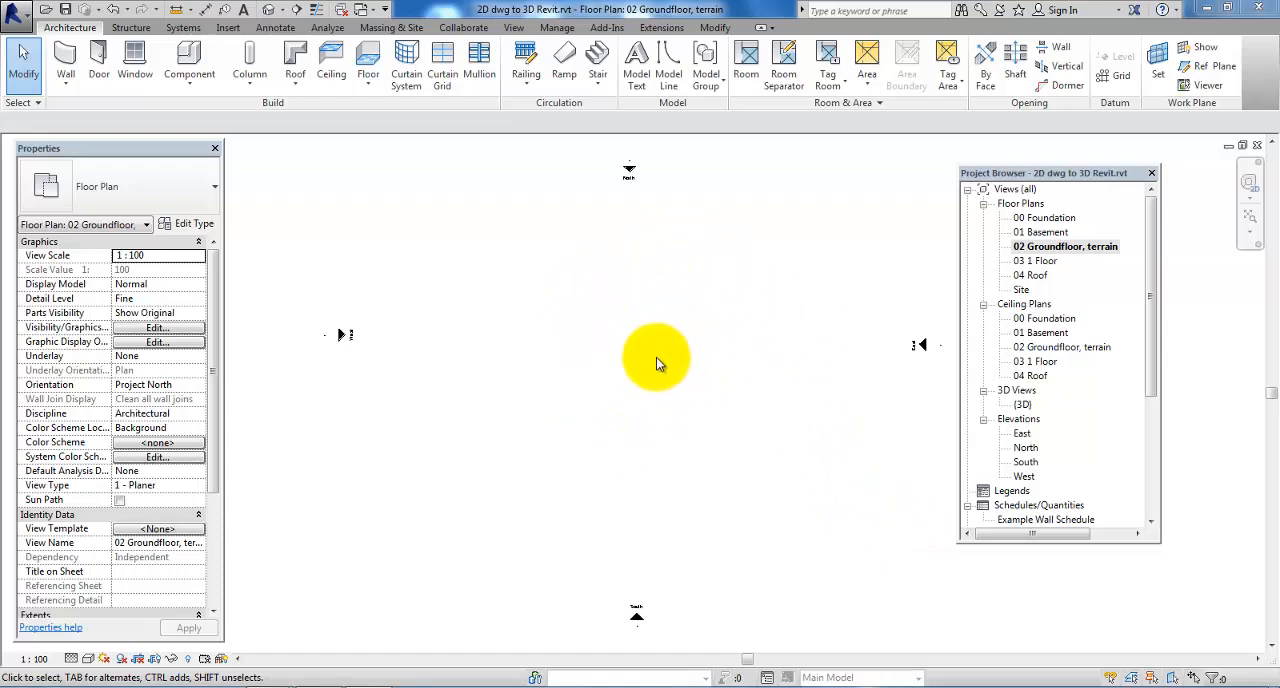
Link the CAD drawing Bülowsgade_NewProject.dwg into the 02 Groundfloor, terrain plan with Auto - Center to Center positioning
left_click(228, 28)
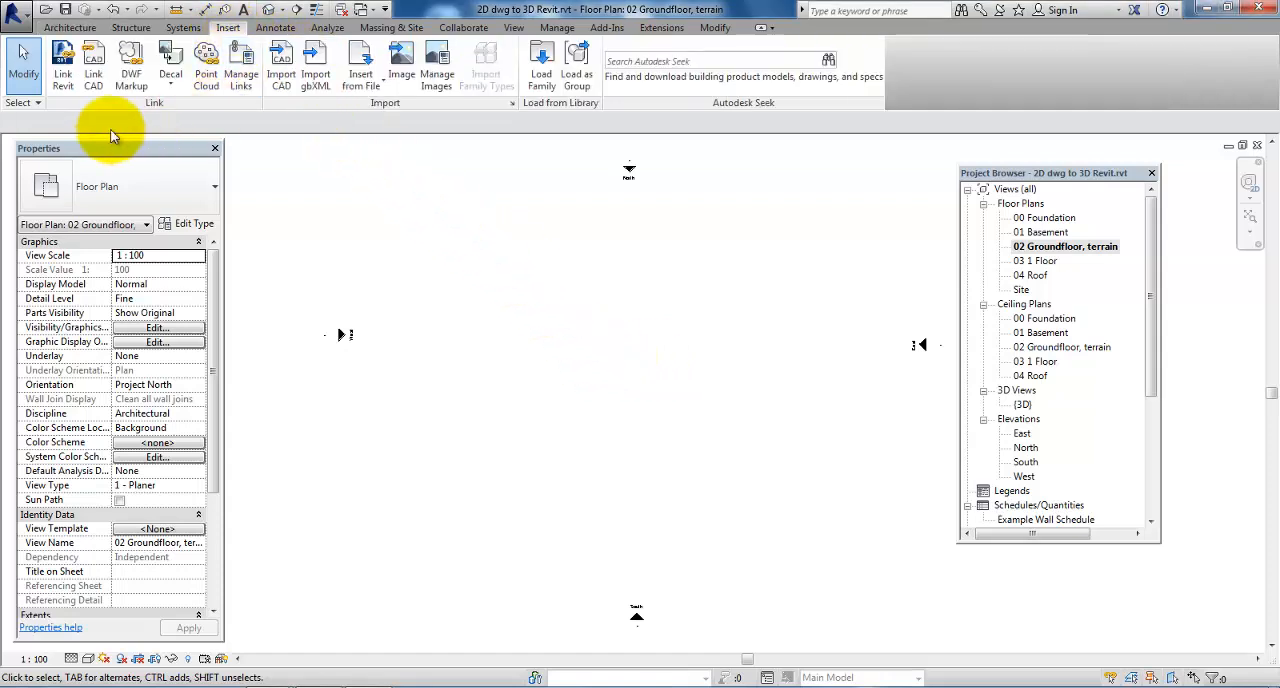
left_click(94, 58)
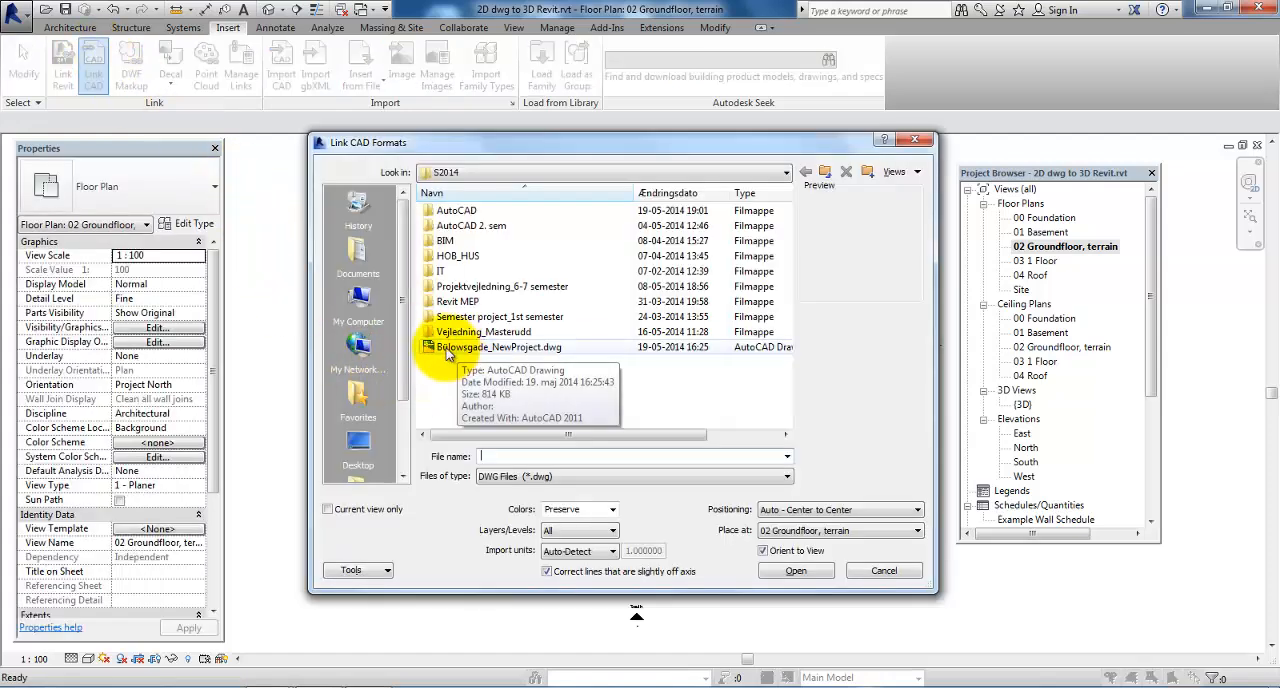
left_click(502, 347)
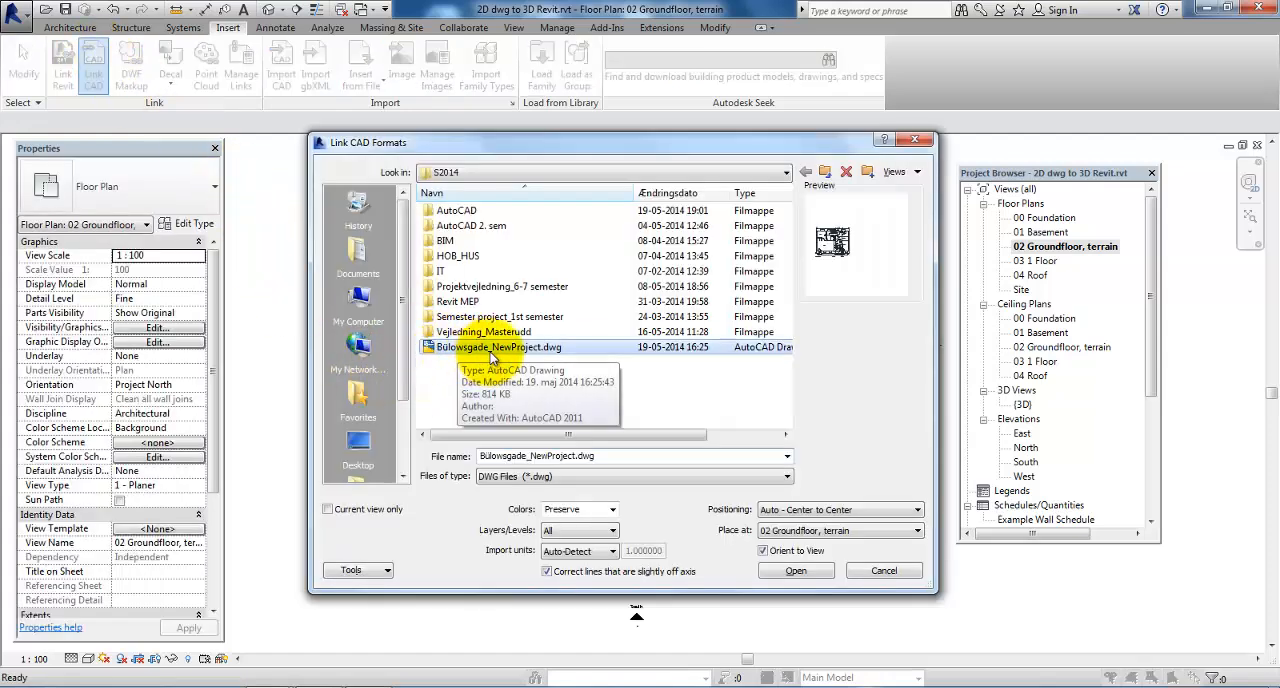
left_click(819, 571)
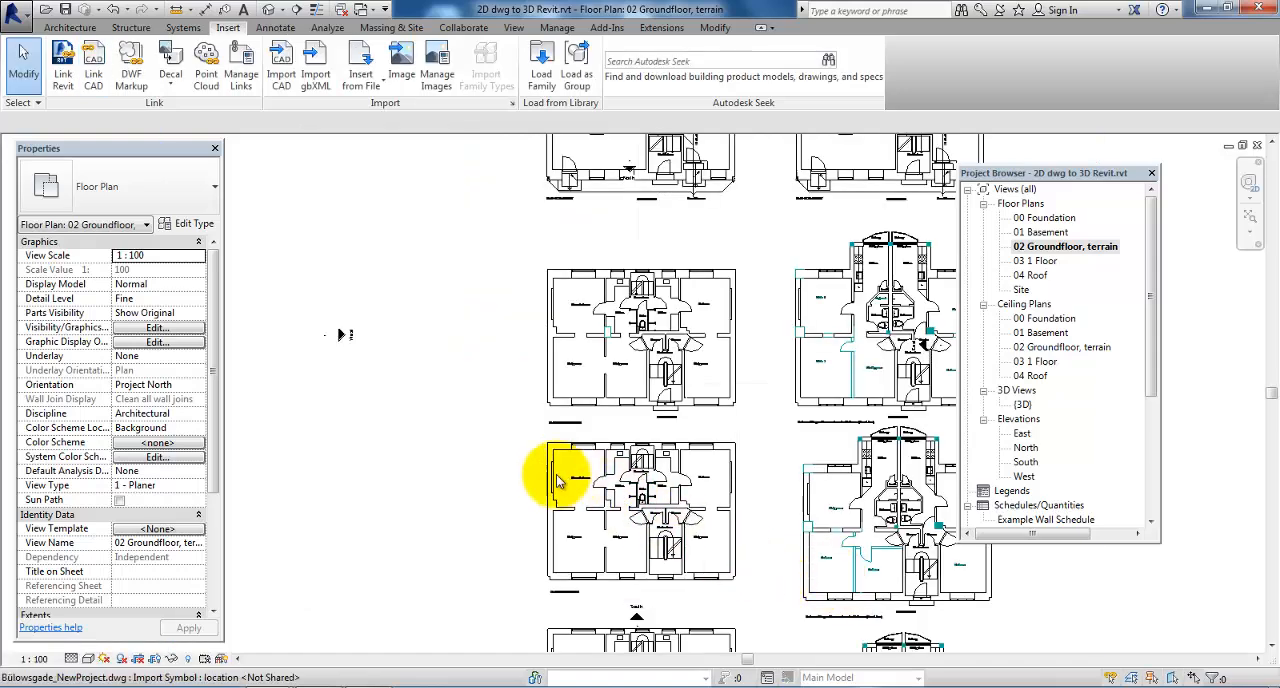
Measure the thickness of the north and west exterior walls on the linked plan of ground floor
scroll(546, 481, "down", 1)
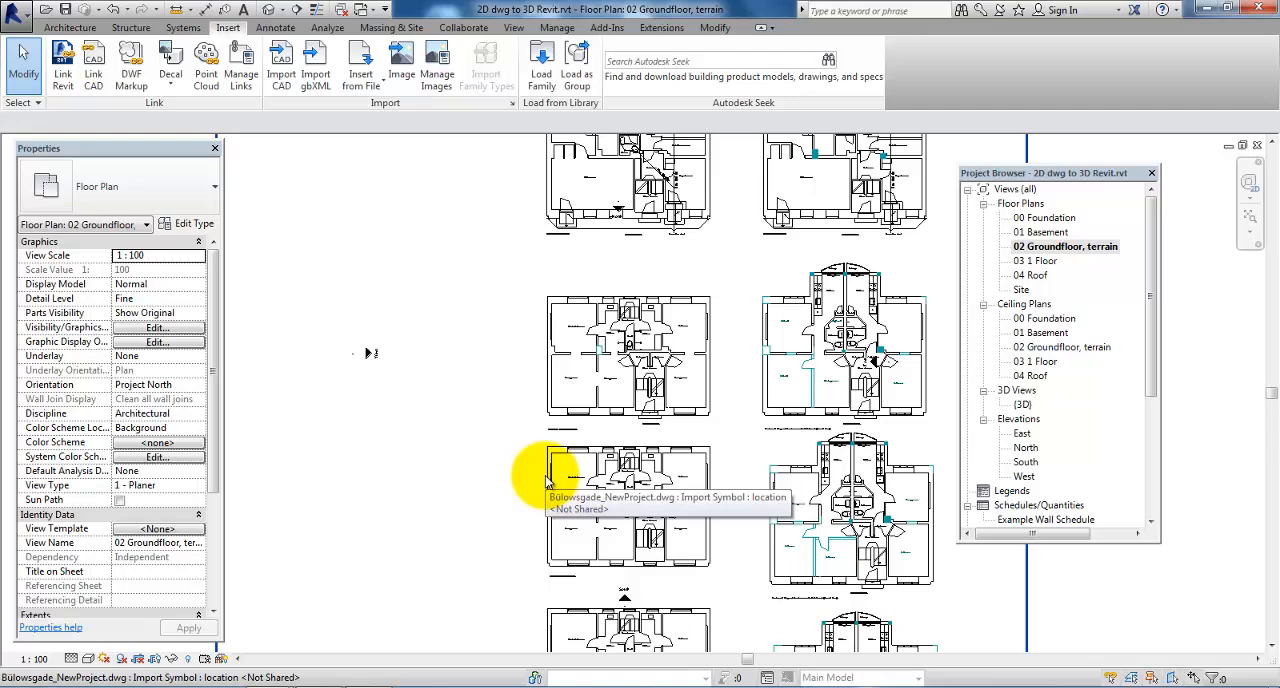
scroll(526, 420, "down", 2)
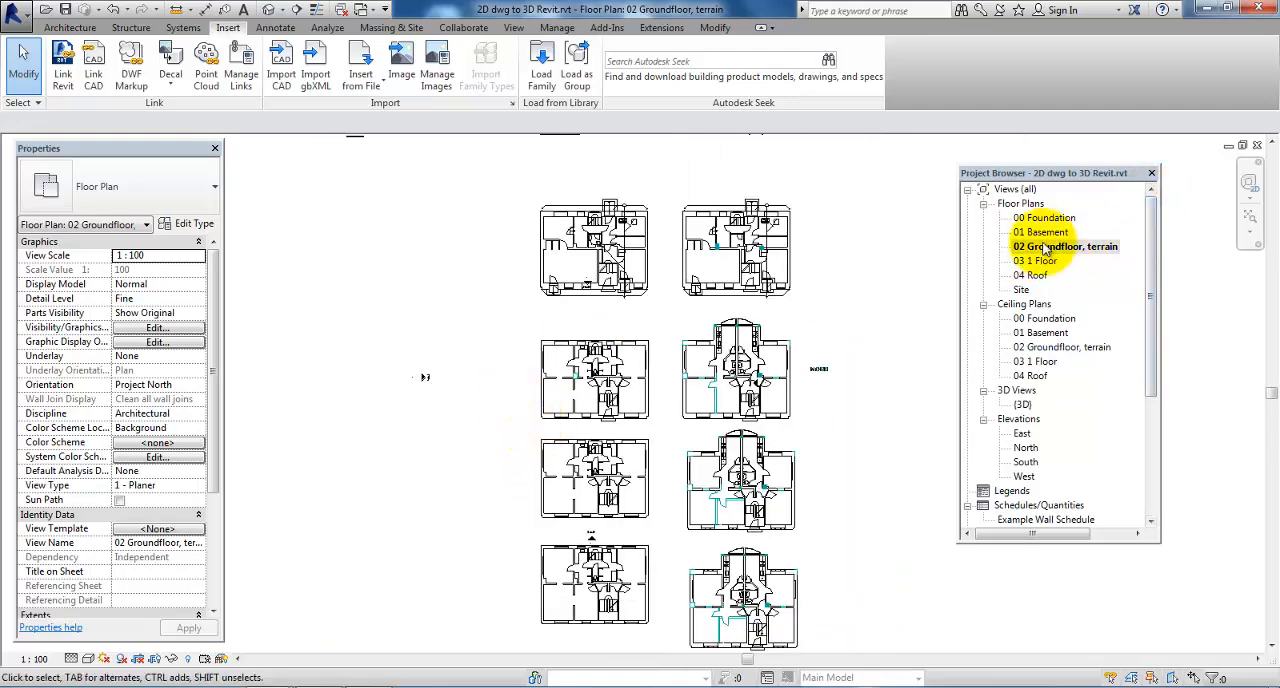
scroll(565, 415, "up", 2)
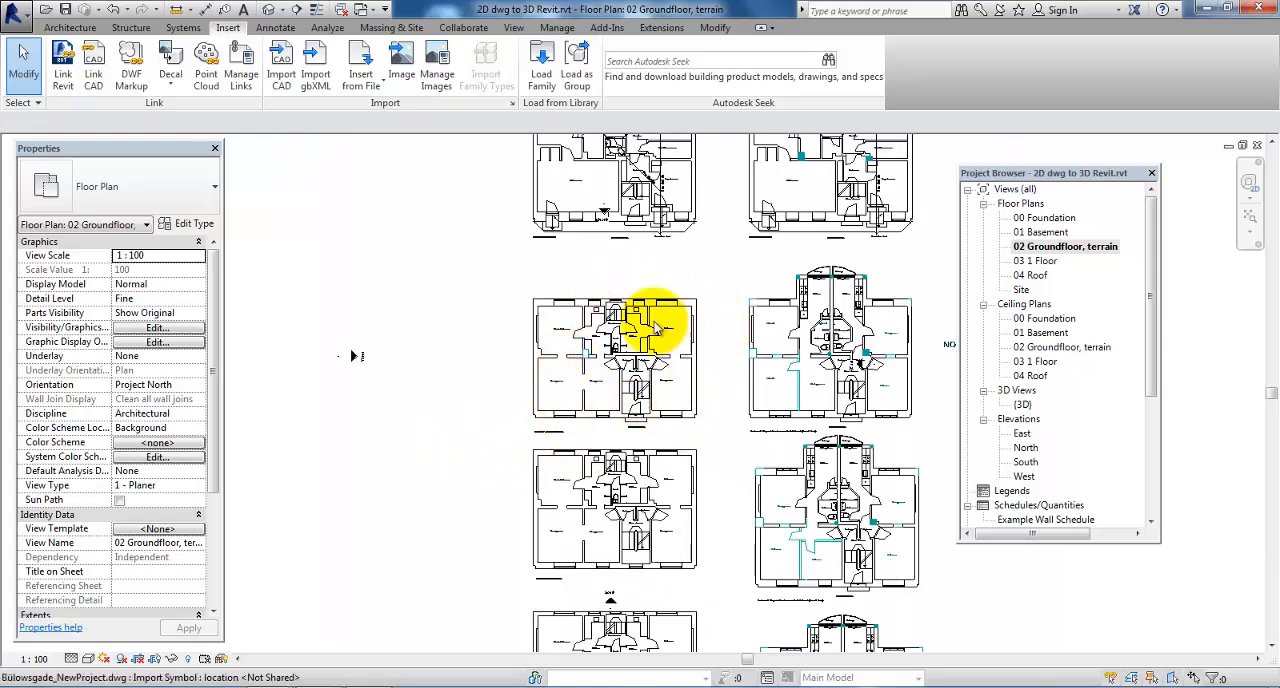
scroll(560, 312, "up", 2)
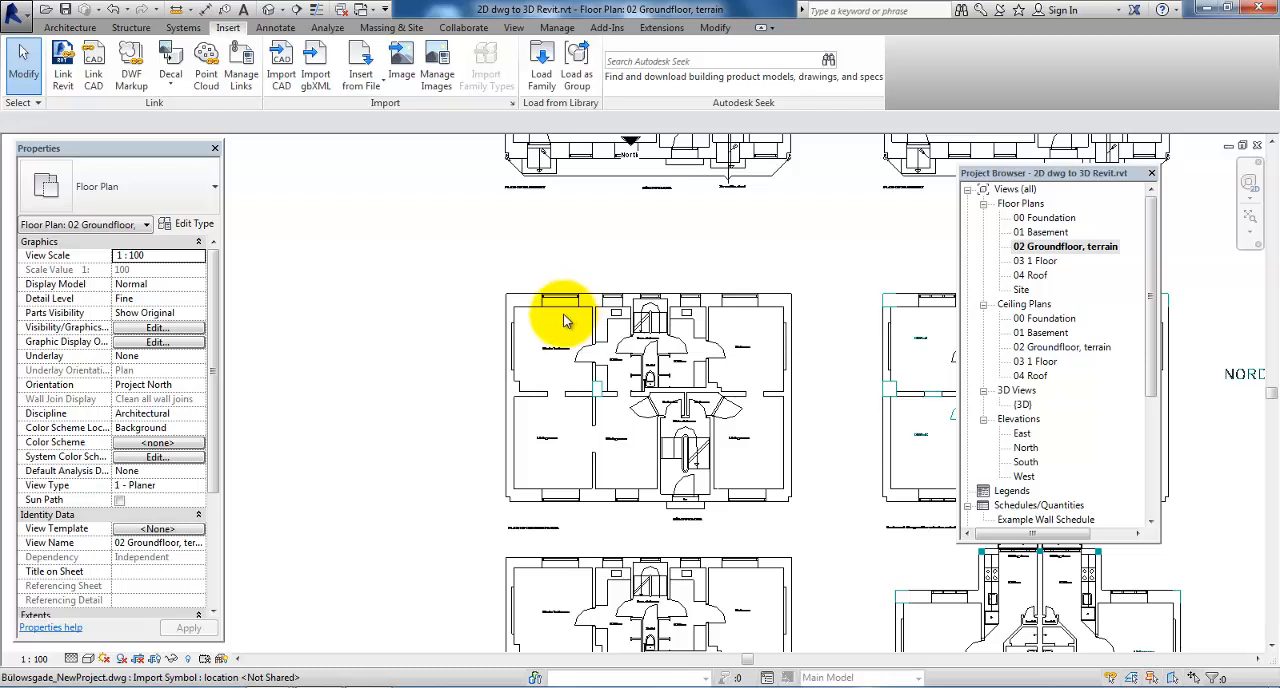
scroll(563, 320, "up", 1)
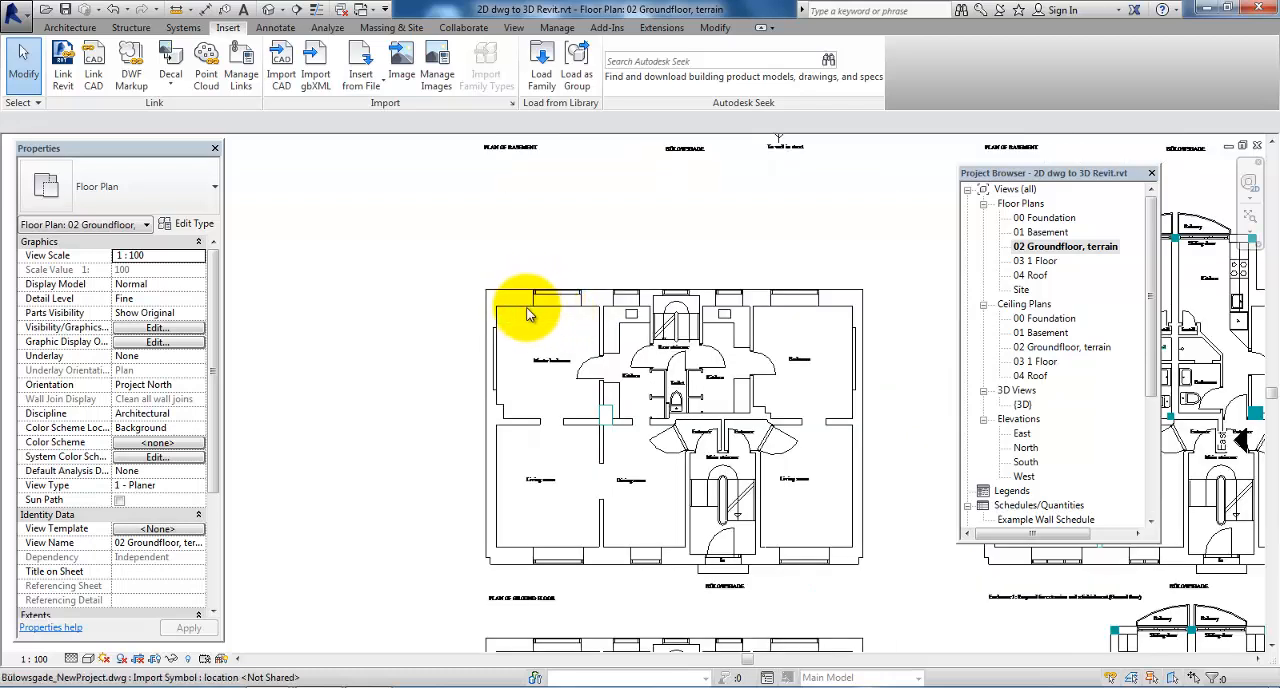
left_click(178, 14)
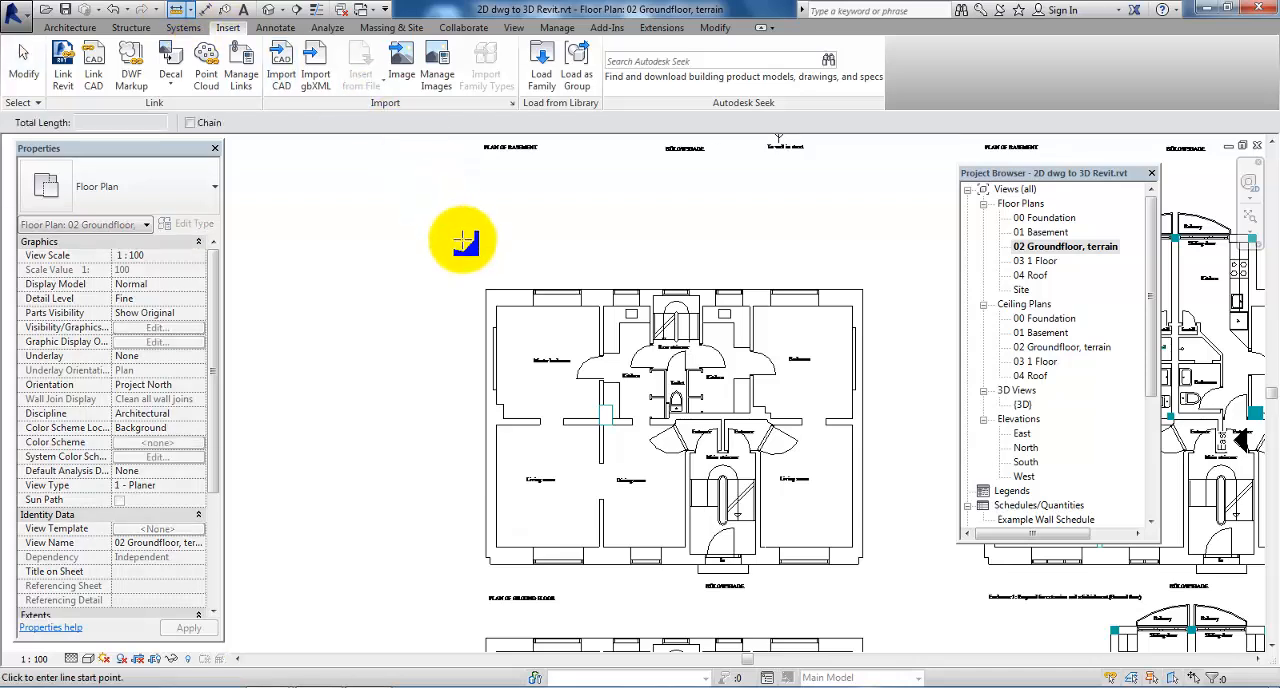
left_click(518, 296)
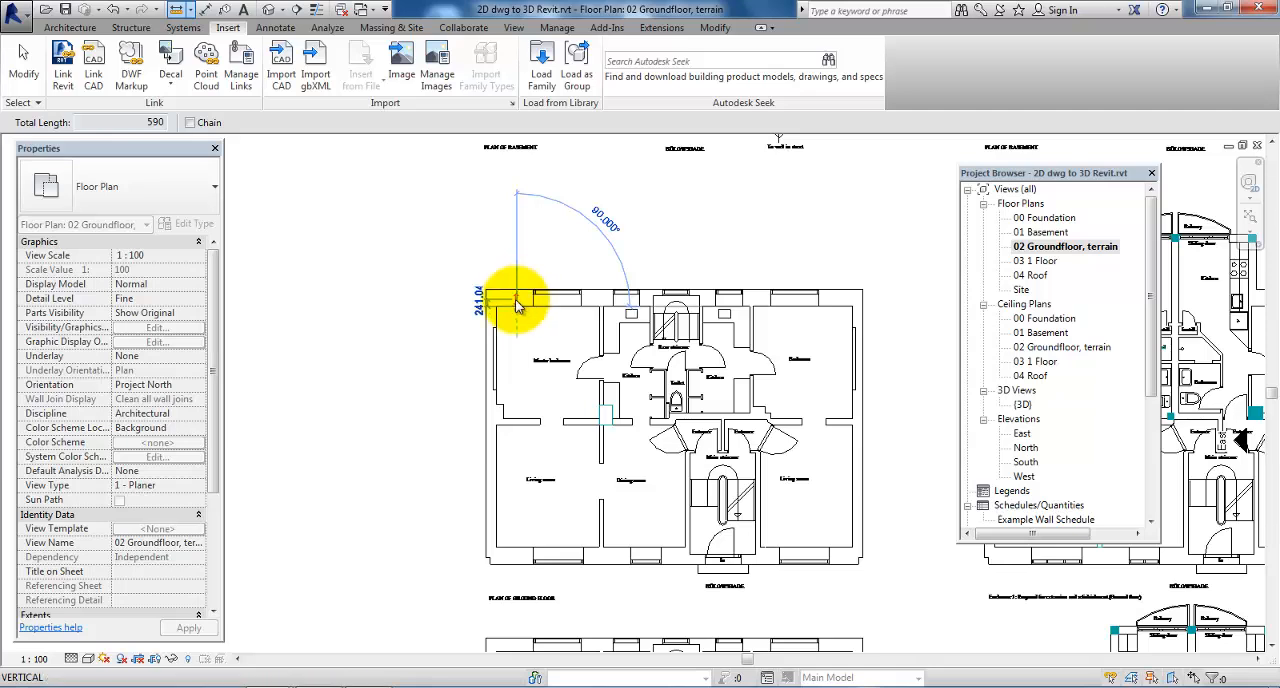
key("Escape")
key("Escape")
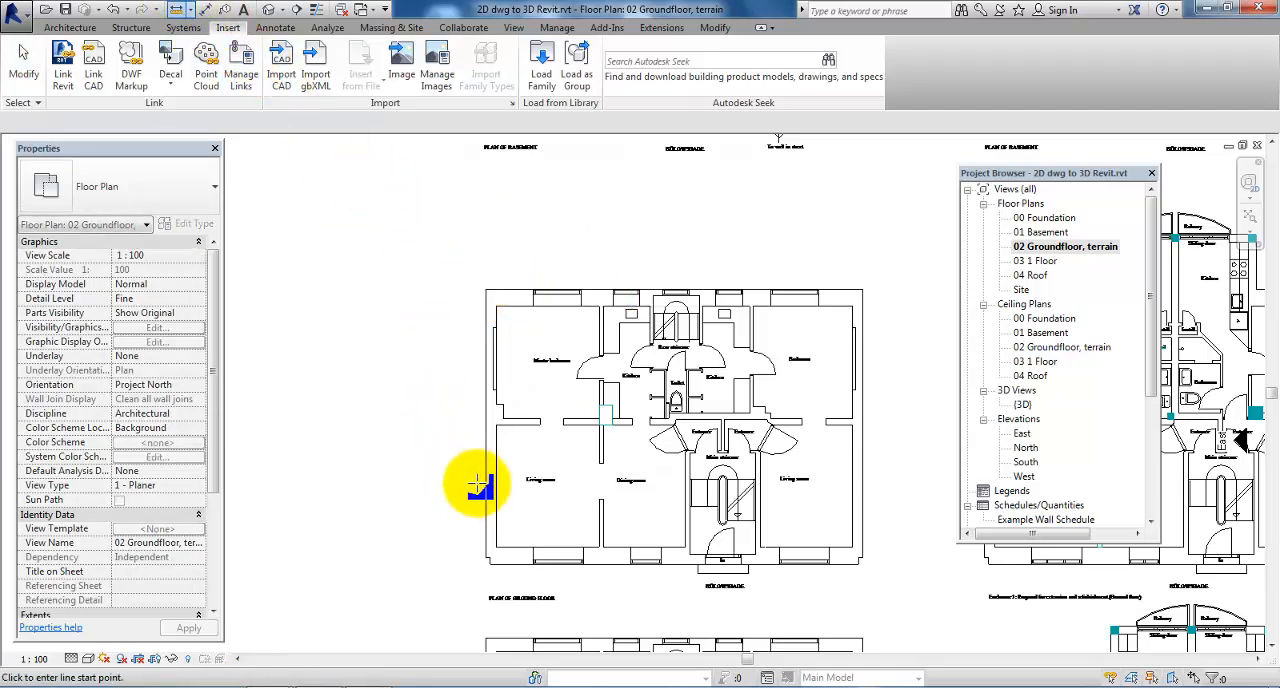
left_click(486, 490)
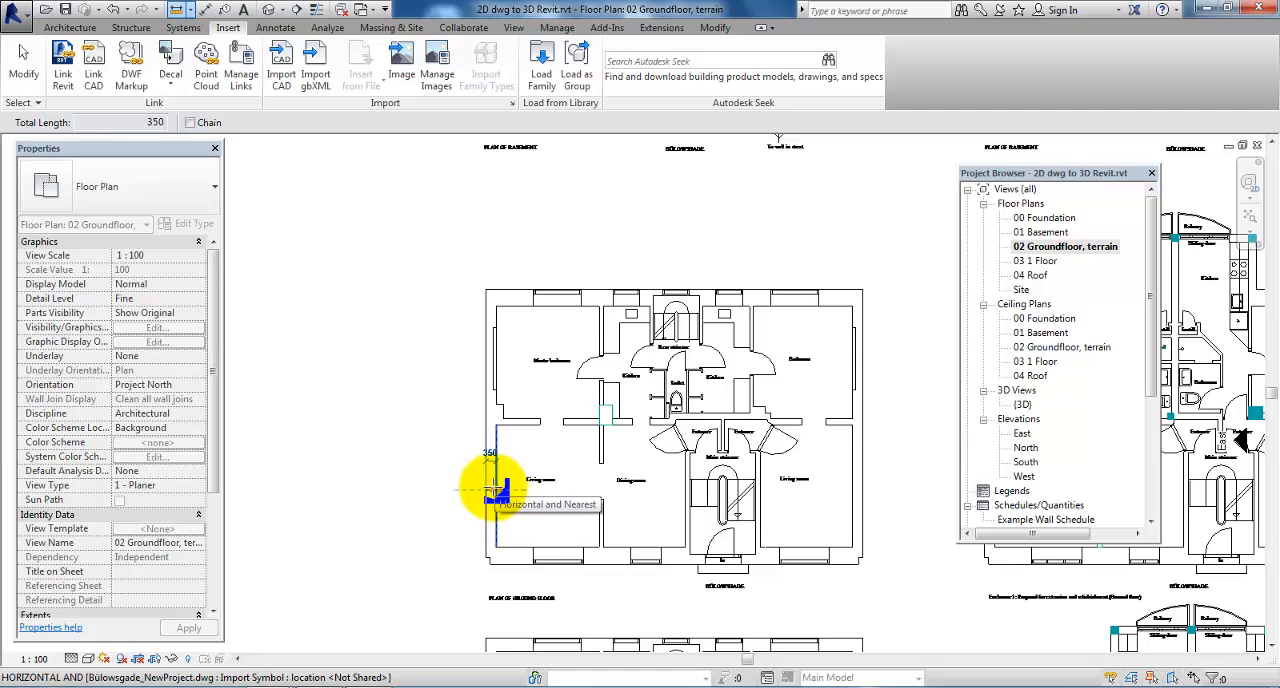
key("Escape")
key("Escape")
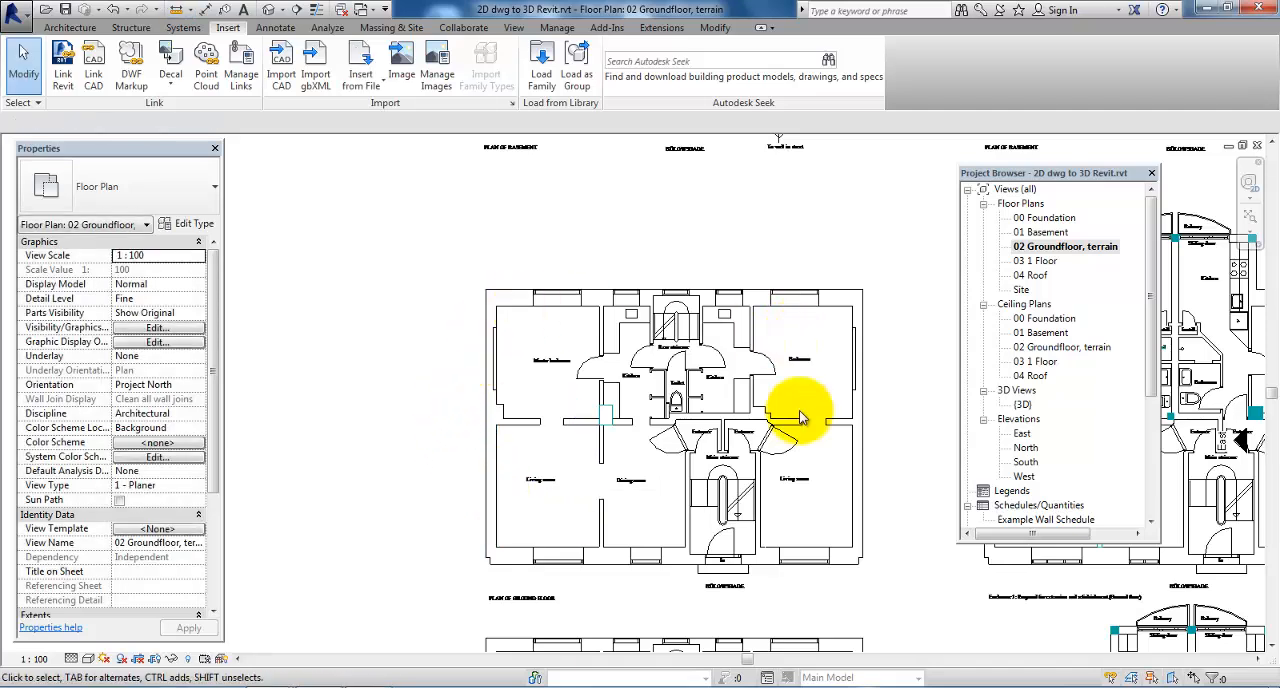
Start placing a wall with the basic wall type Generic - 400mm
left_click(74, 28)
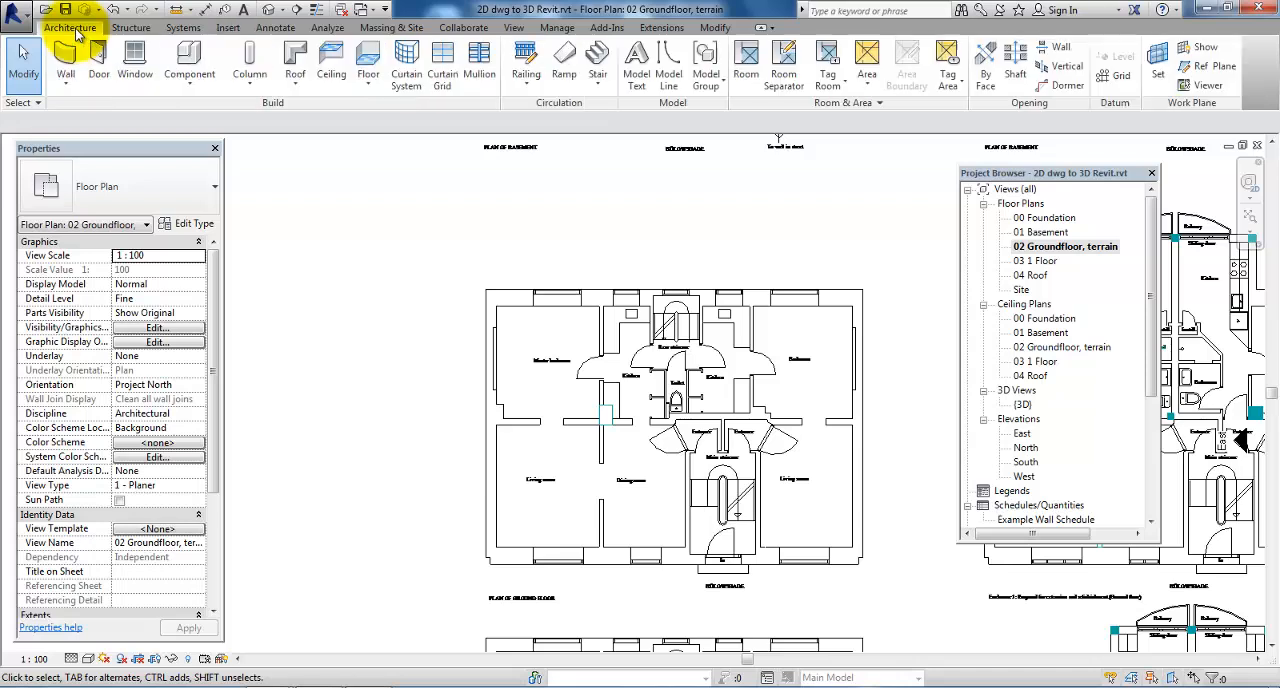
left_click(67, 86)
left_click(104, 114)
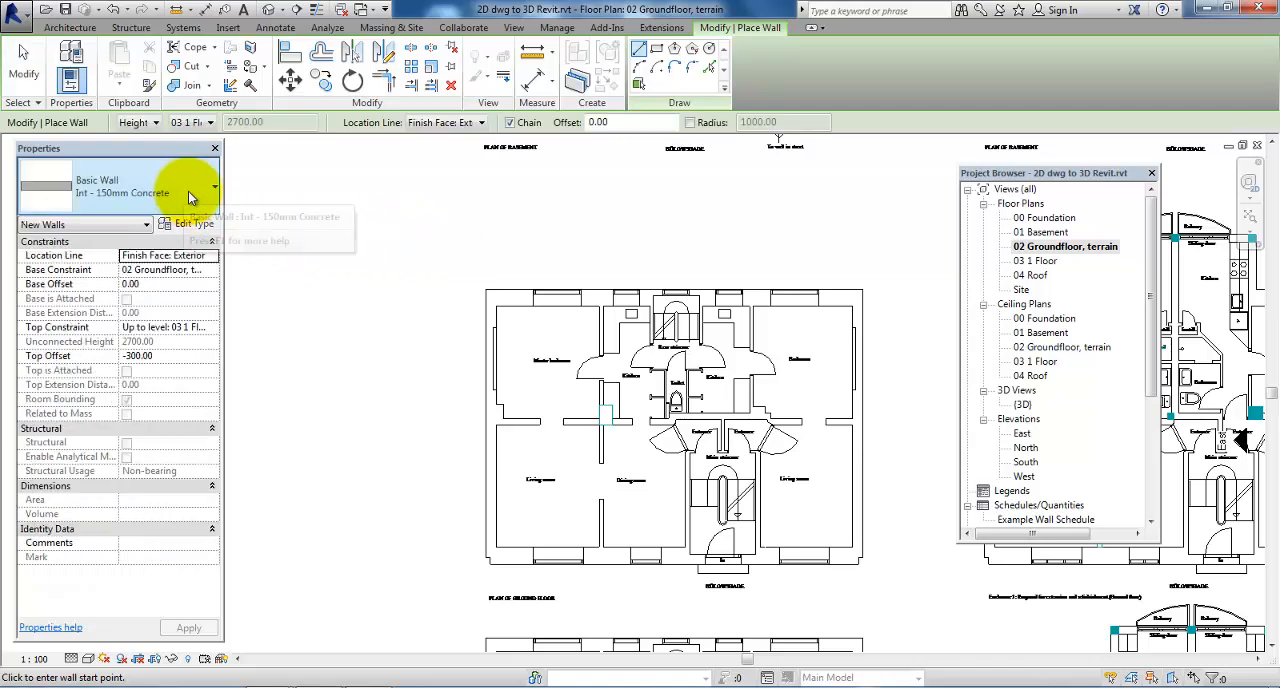
left_click(196, 197)
scroll(166, 286, "up", 4)
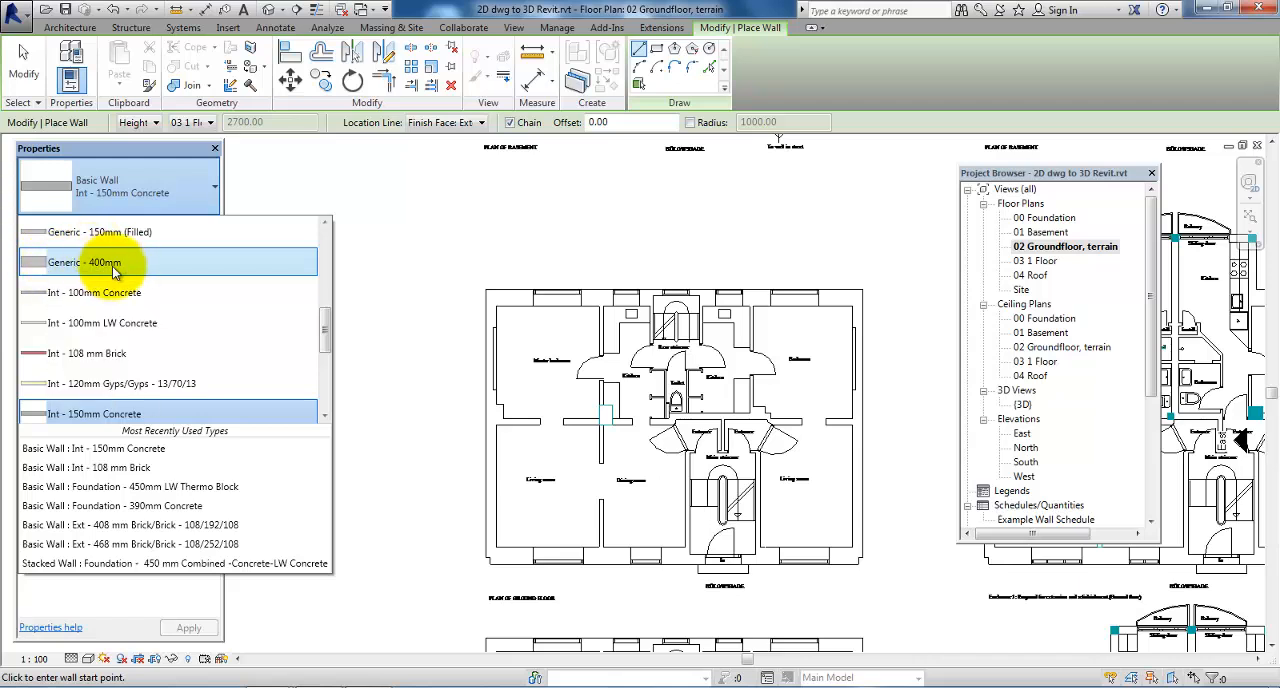
left_click(115, 271)
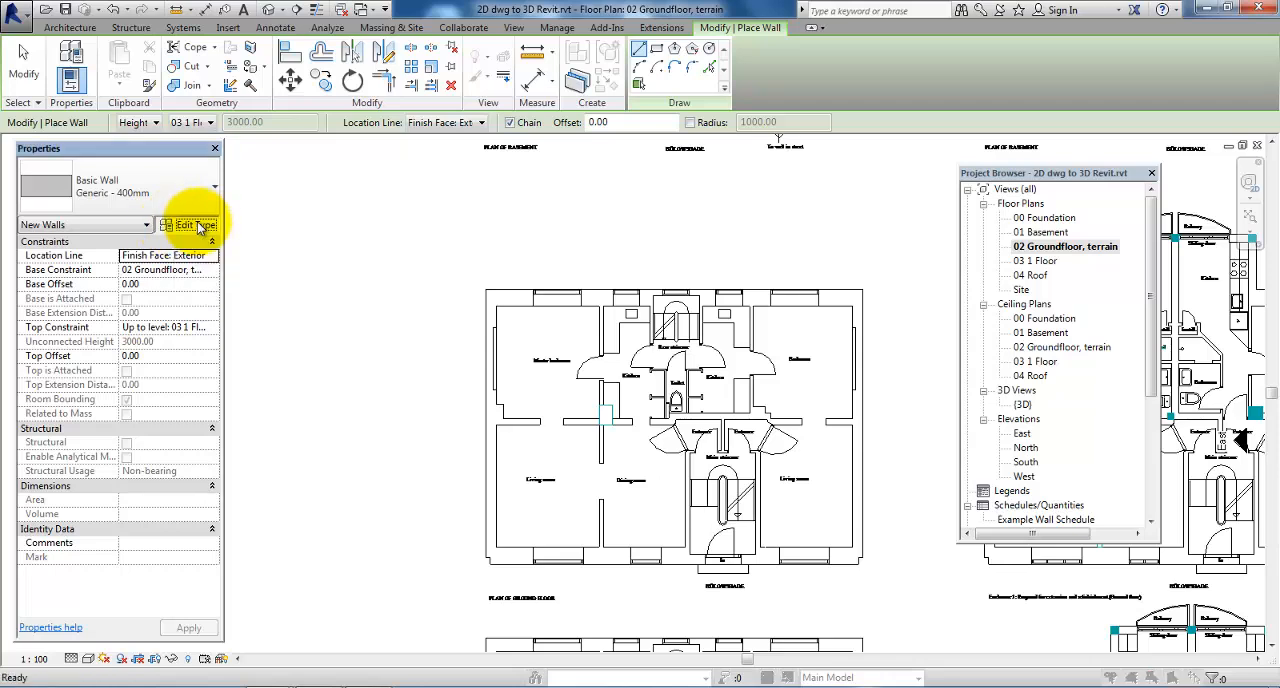
Duplicate the wall type as Generic - 590 mm and set its structure layer's thickness to 590 mm
left_click(197, 224)
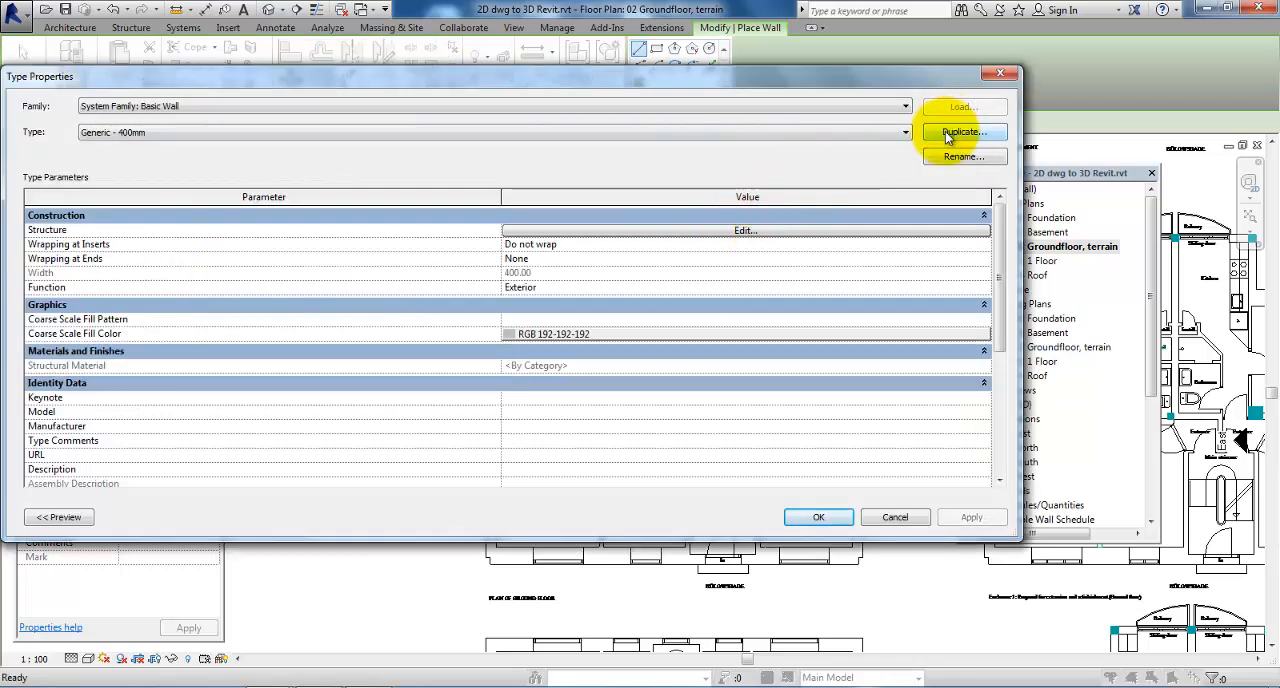
left_click(960, 132)
left_click_drag(490, 239, 467, 239)
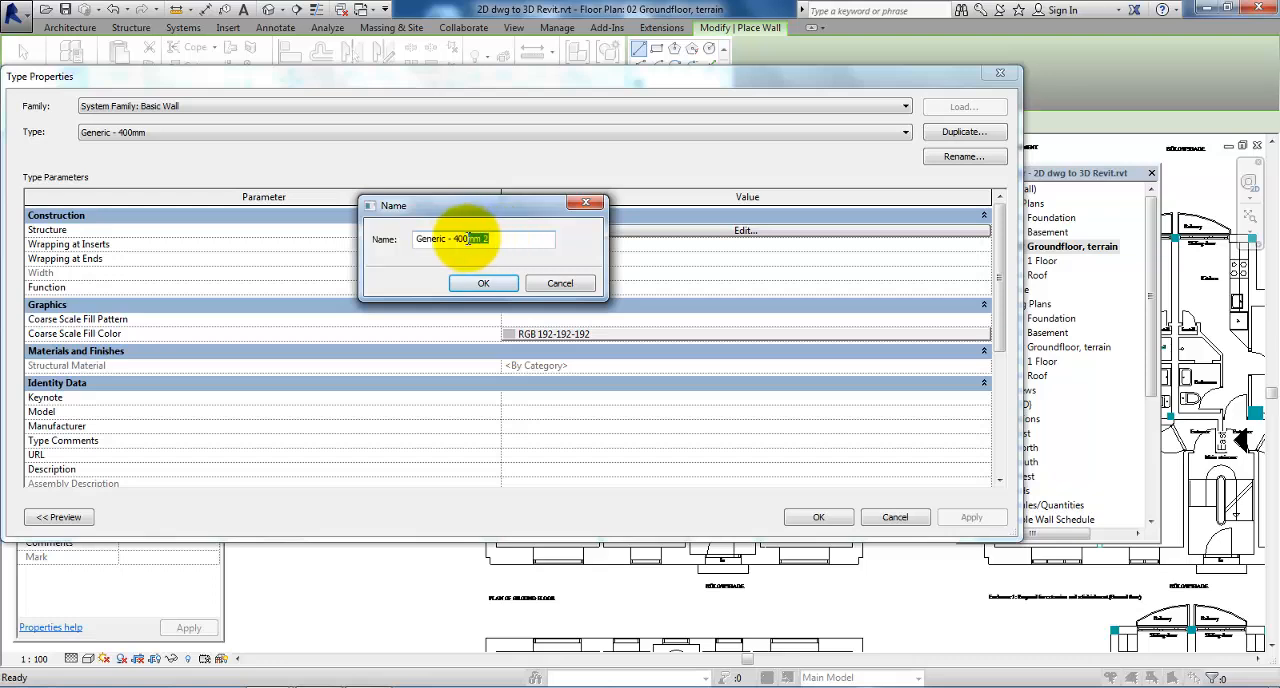
left_click(485, 290)
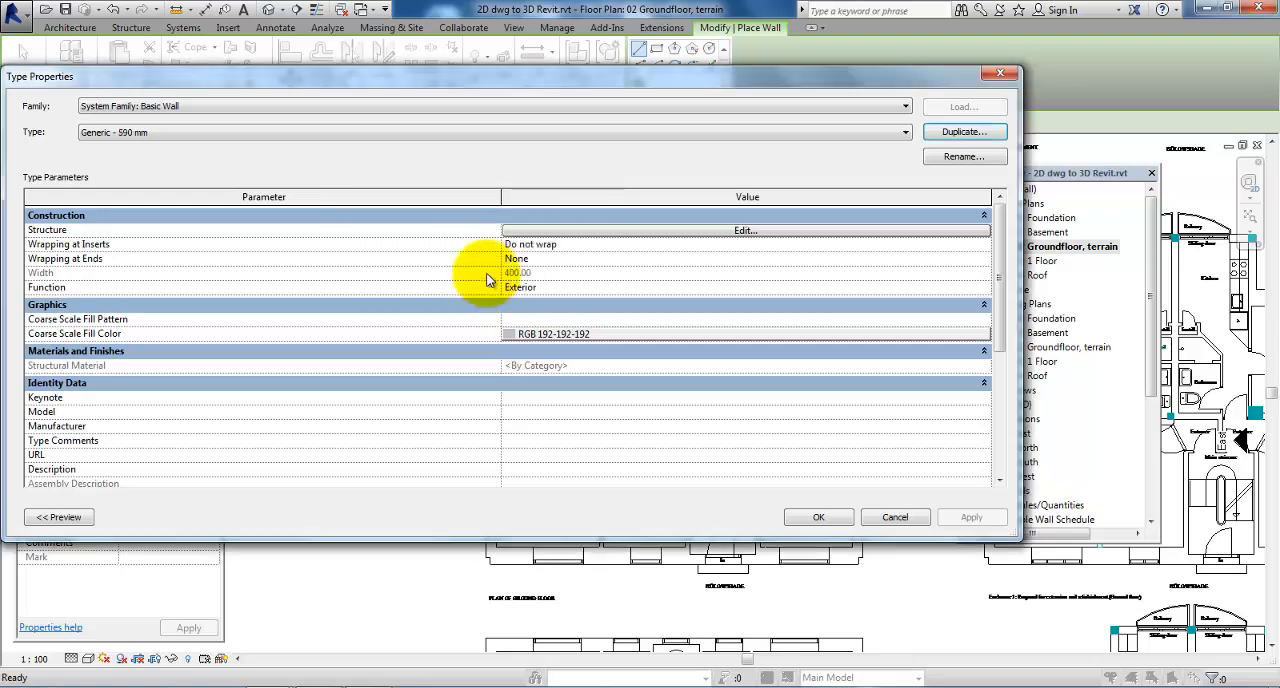
left_click(745, 232)
left_click(517, 229)
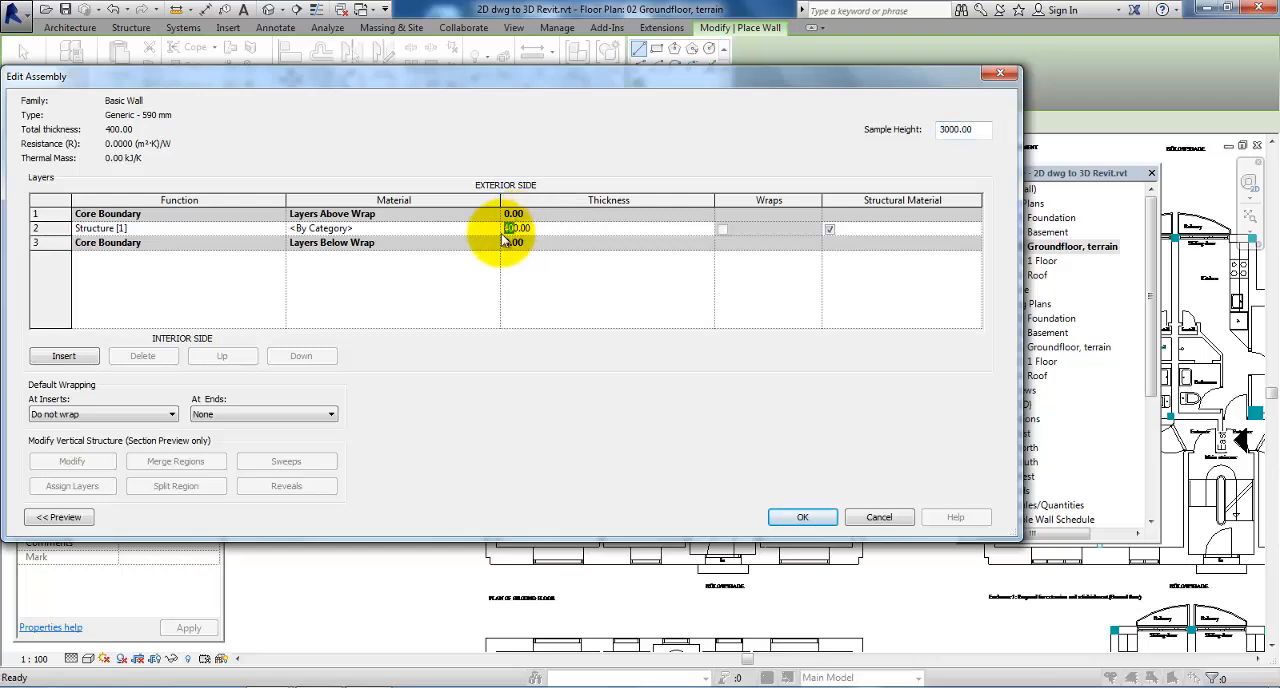
left_click(802, 517)
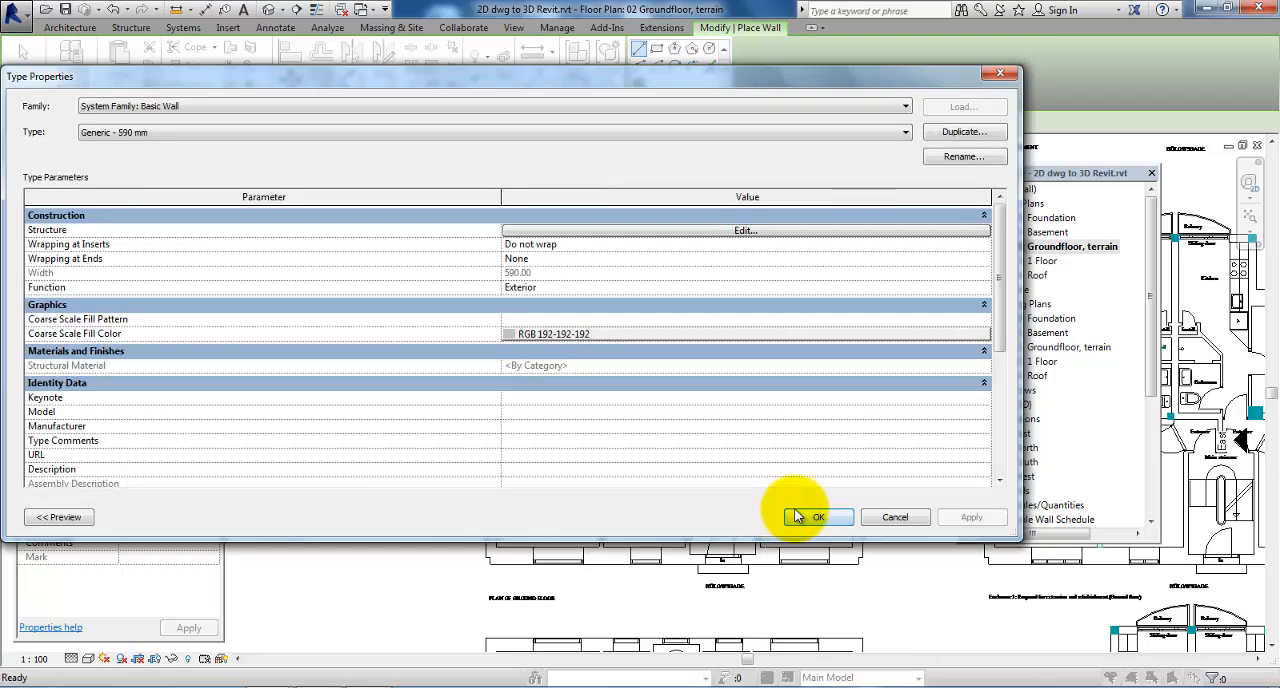
left_click(797, 517)
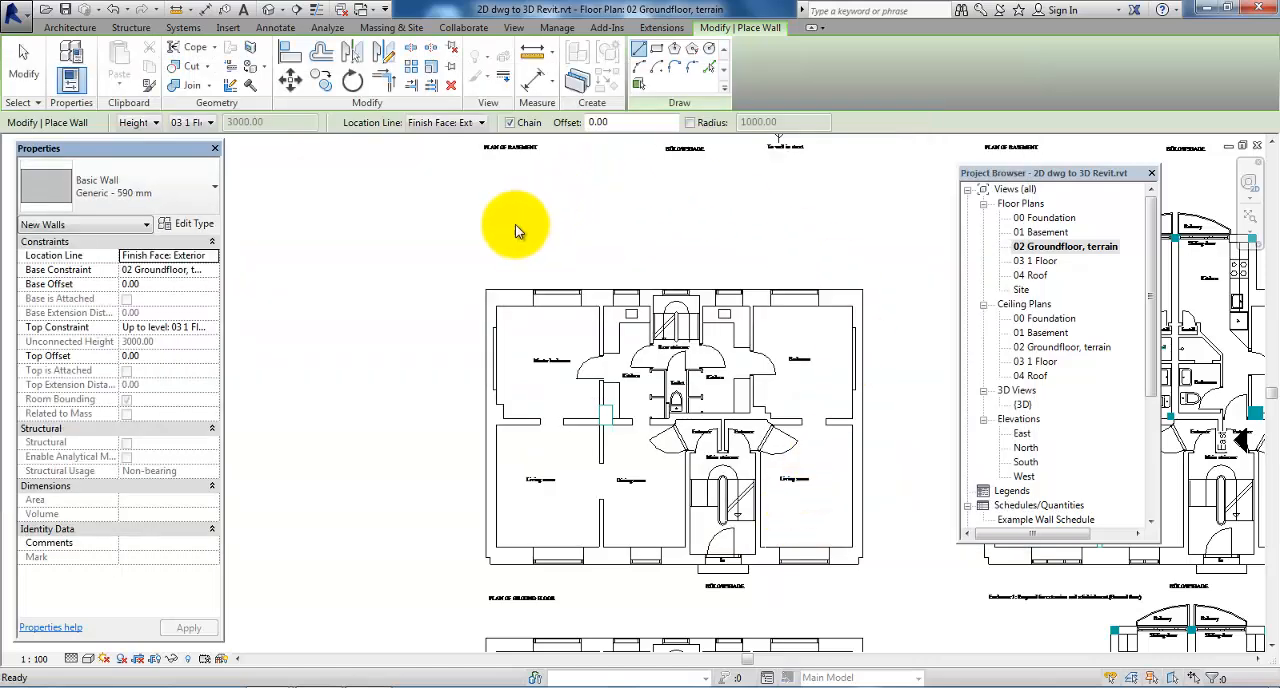
Set the new wall's height to level 03 1 Floor and its location line to Finish Face: Exterior
left_click(188, 123)
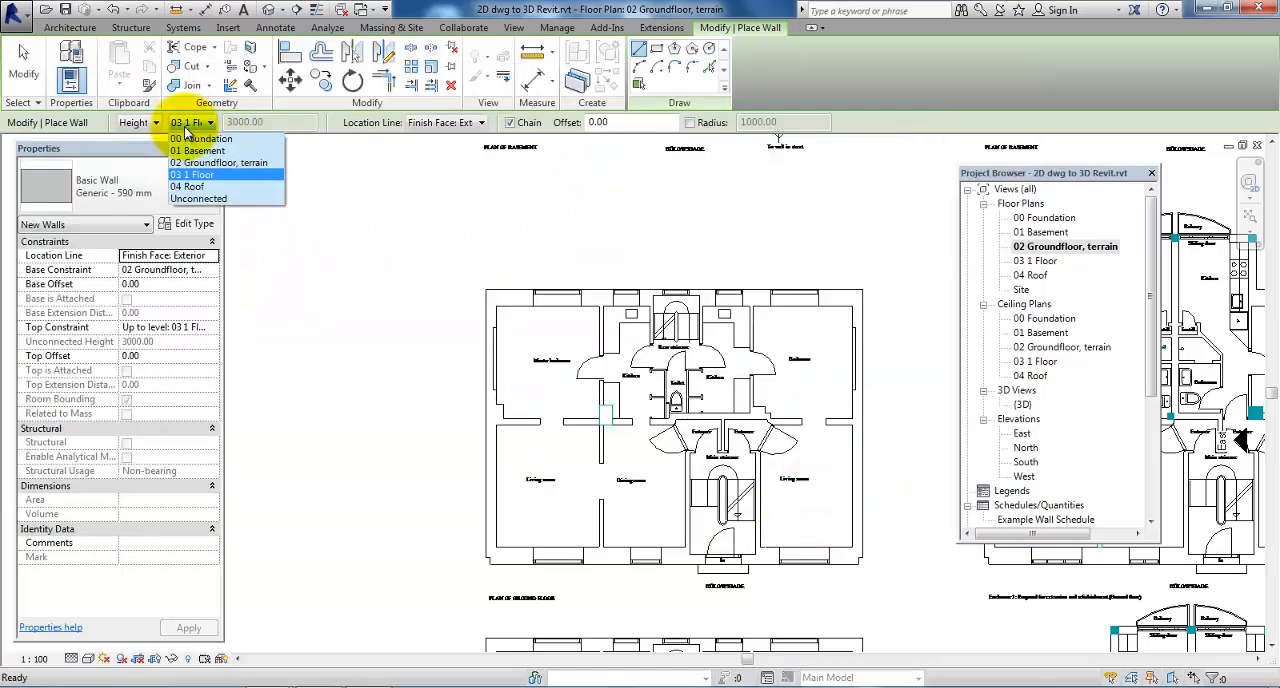
left_click(224, 176)
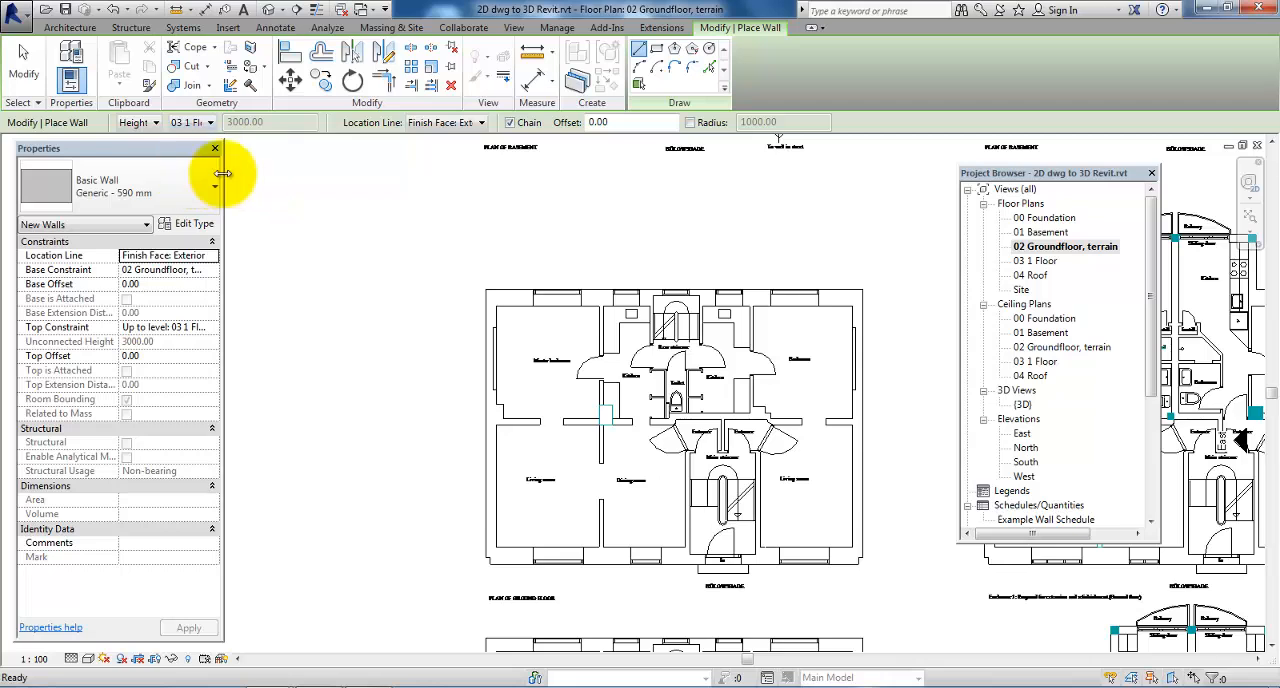
left_click(428, 124)
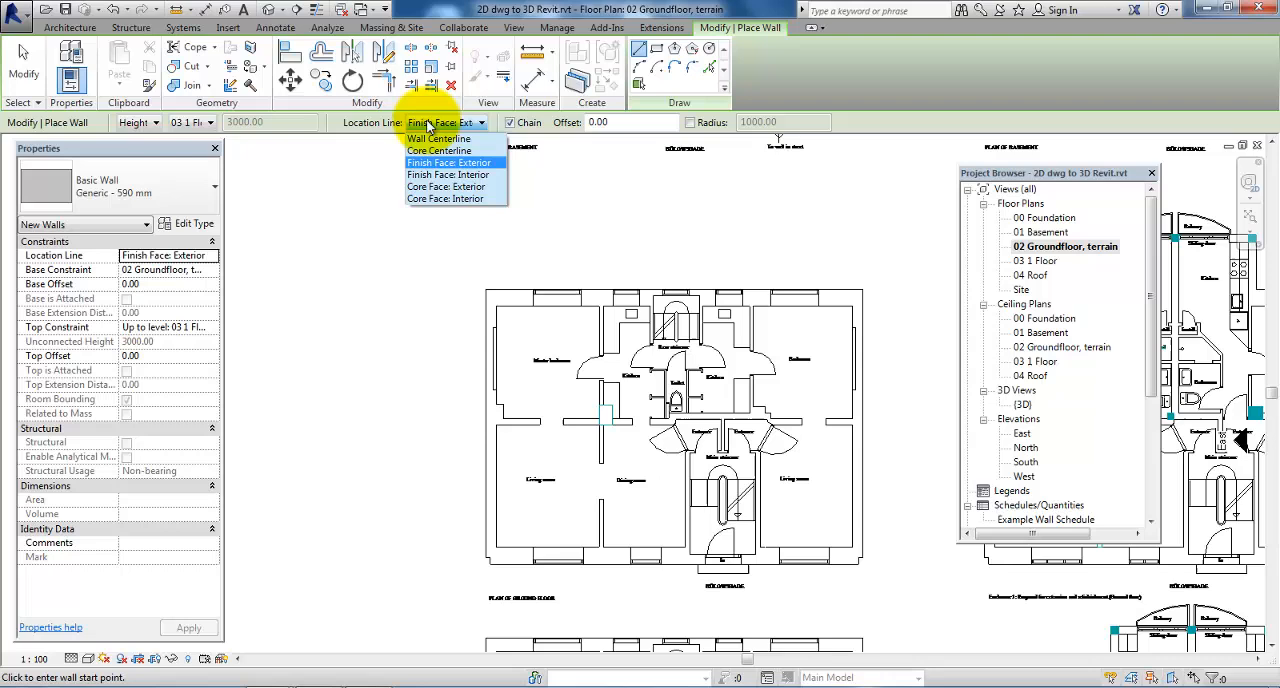
left_click(476, 163)
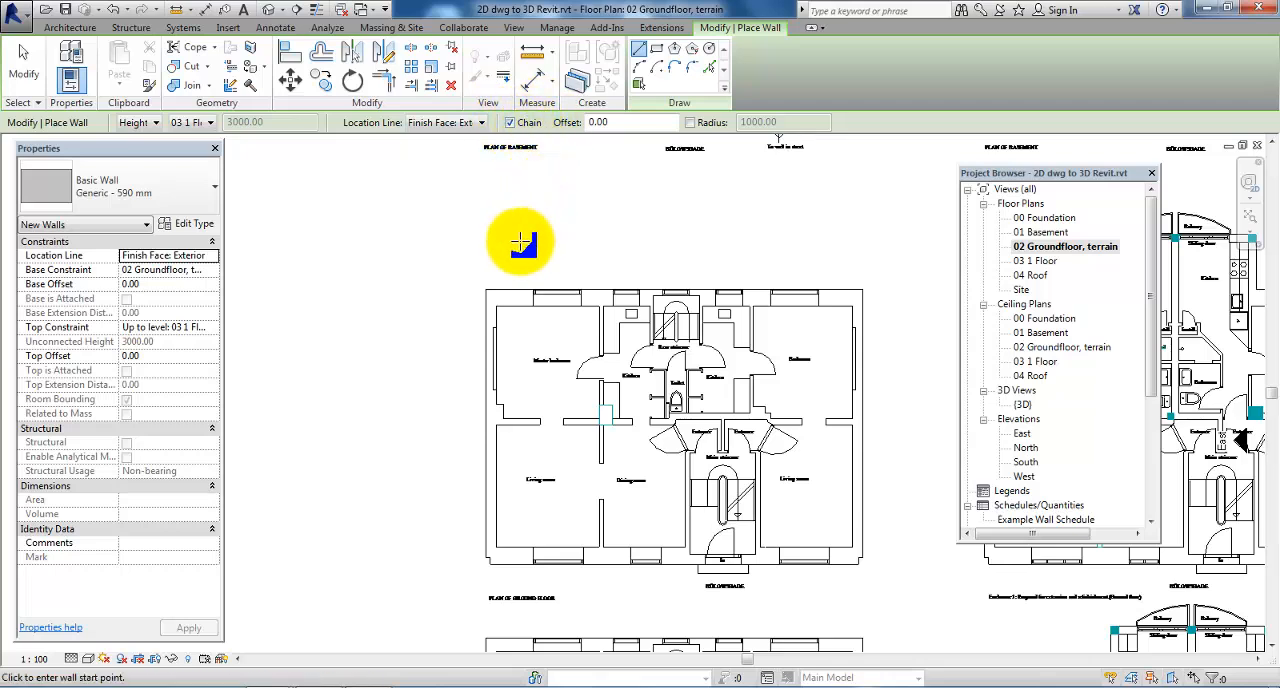
Draw the four exterior walls along the ground floor plan's outer outline, about 12770 by 9400 mm, as a closed loop
scroll(491, 286, "up", 1)
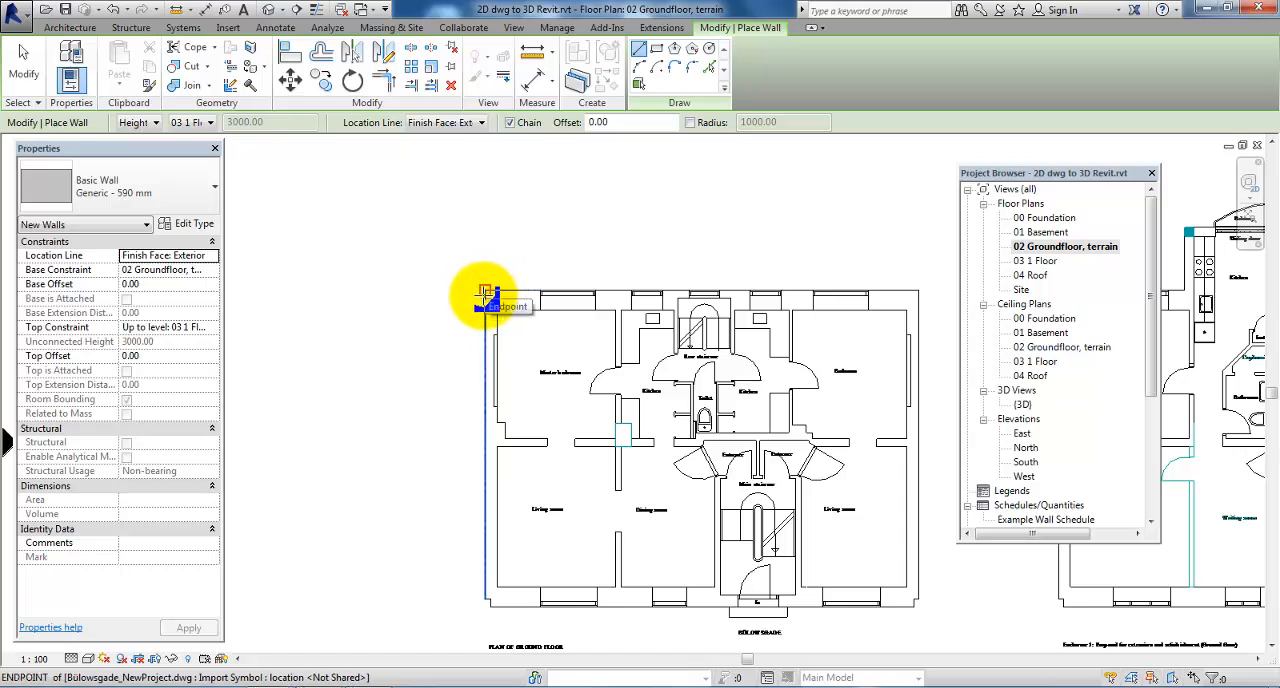
left_click(484, 292)
left_click(484, 289)
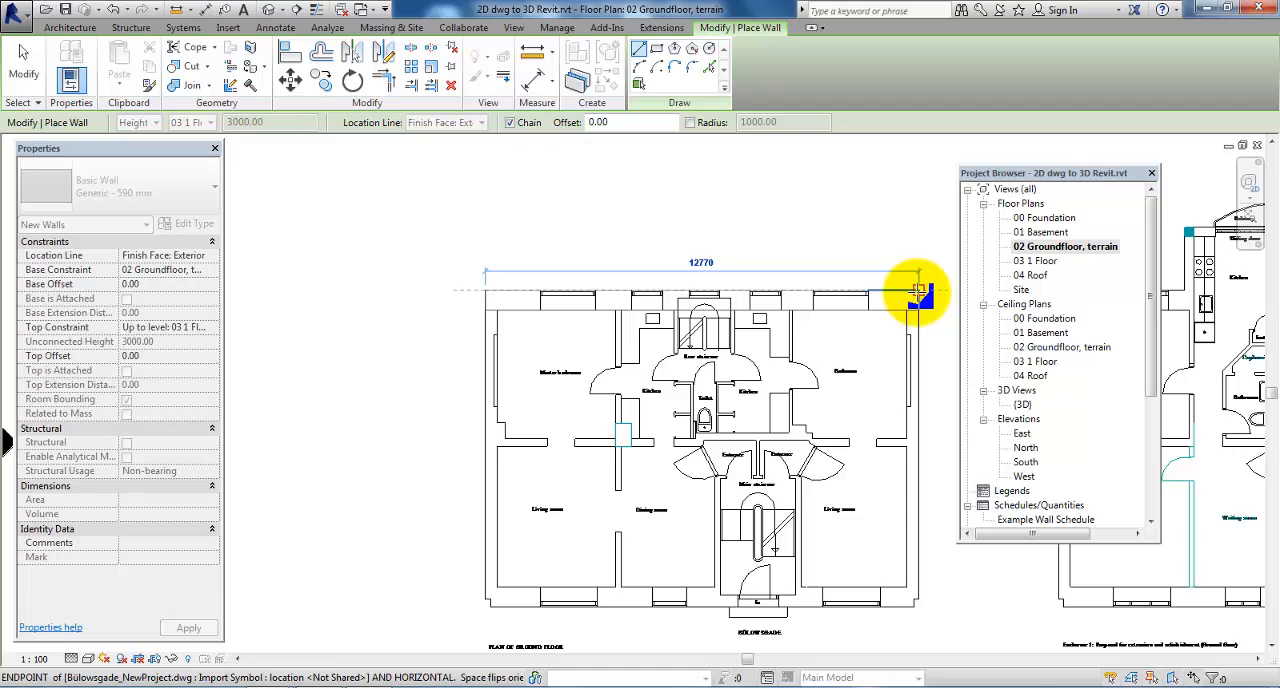
left_click(918, 292)
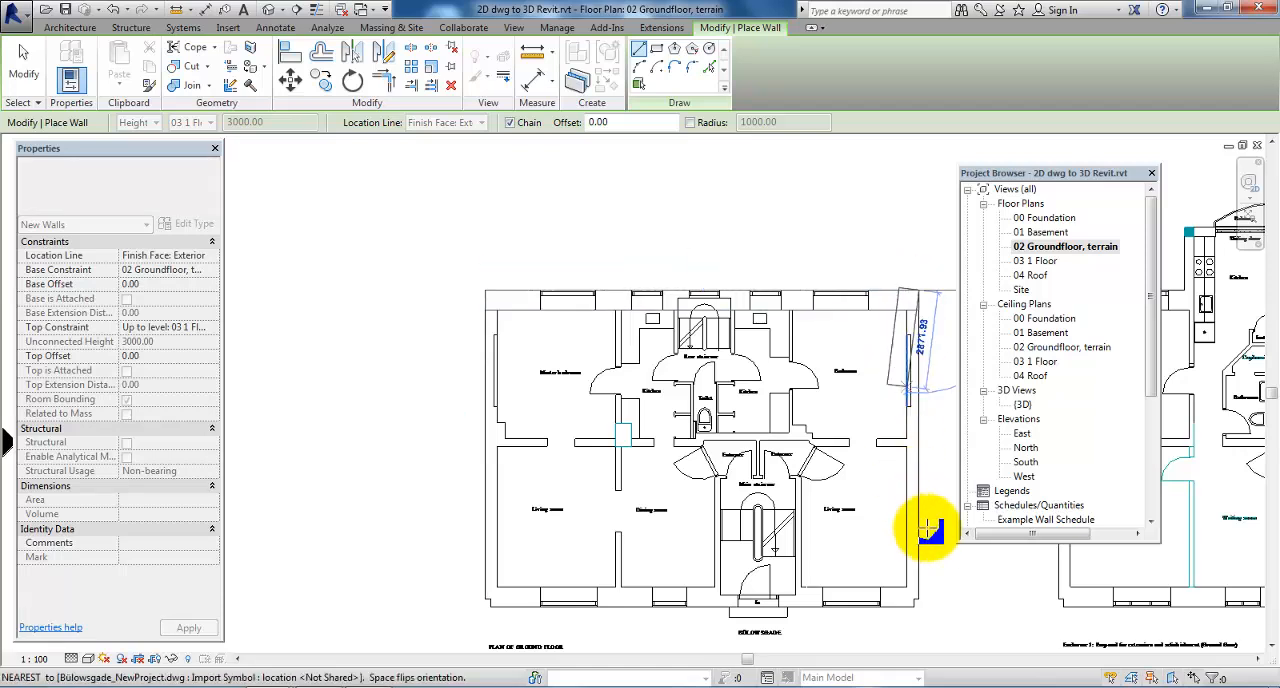
left_click(920, 605)
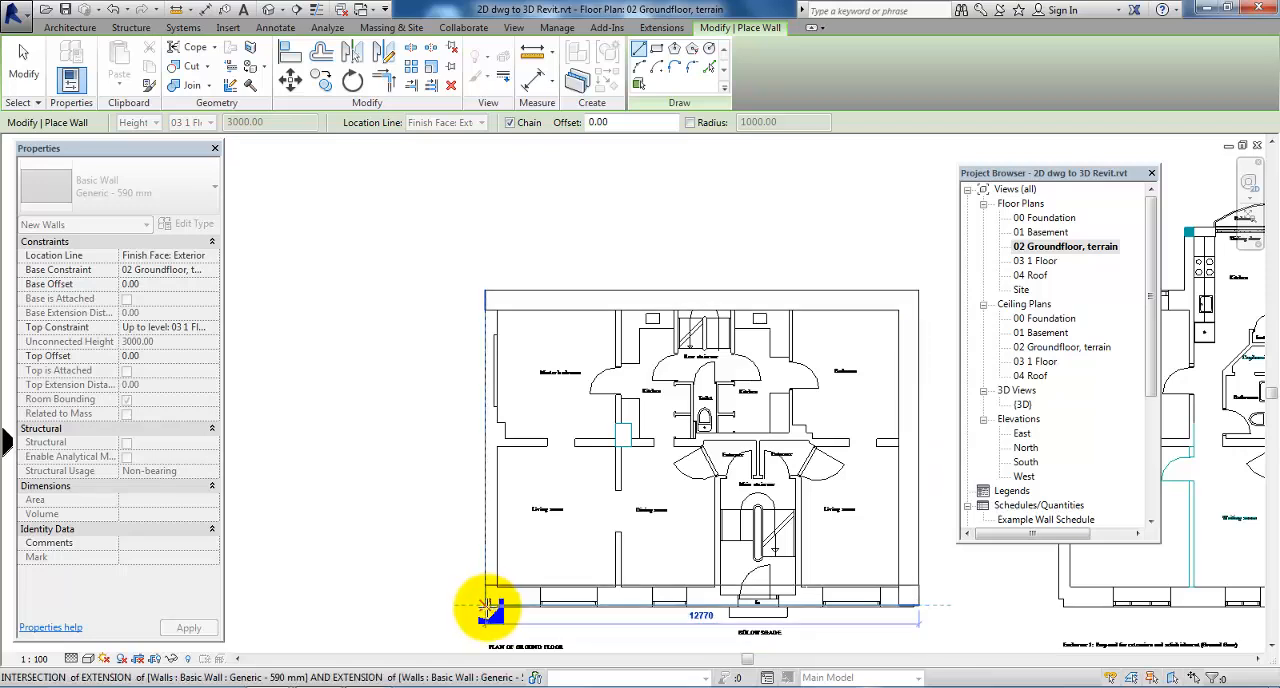
left_click(489, 605)
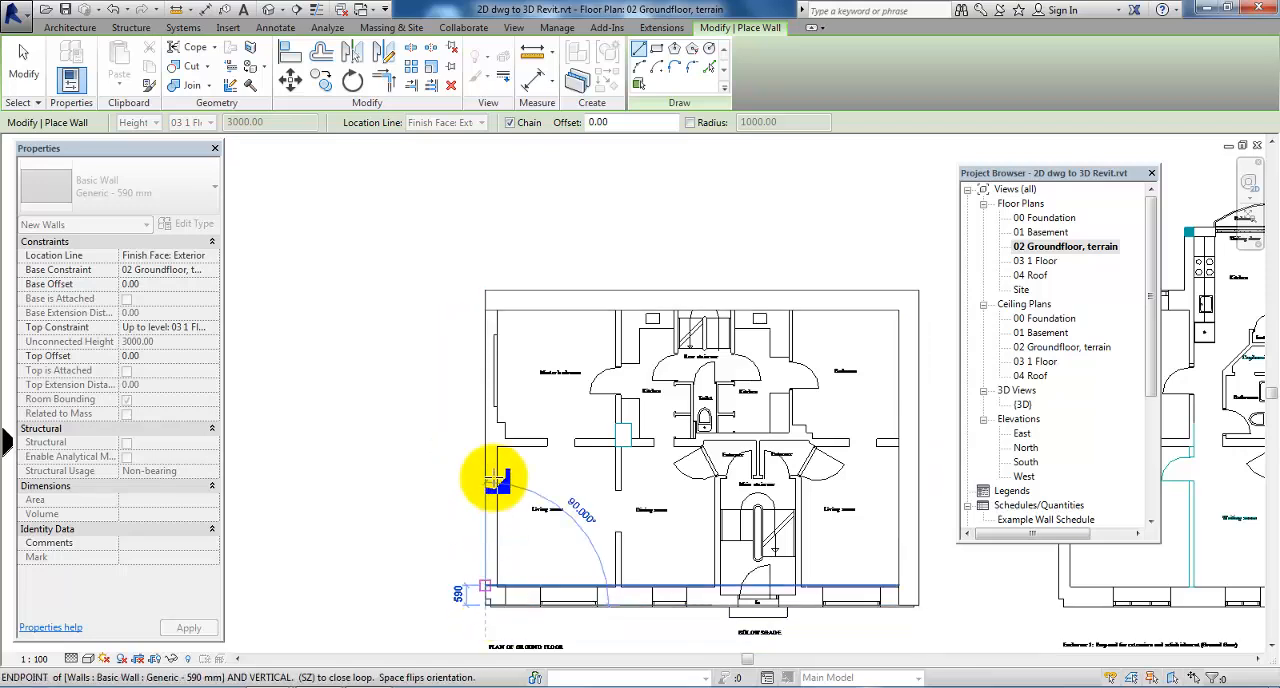
left_click(489, 300)
key("Escape")
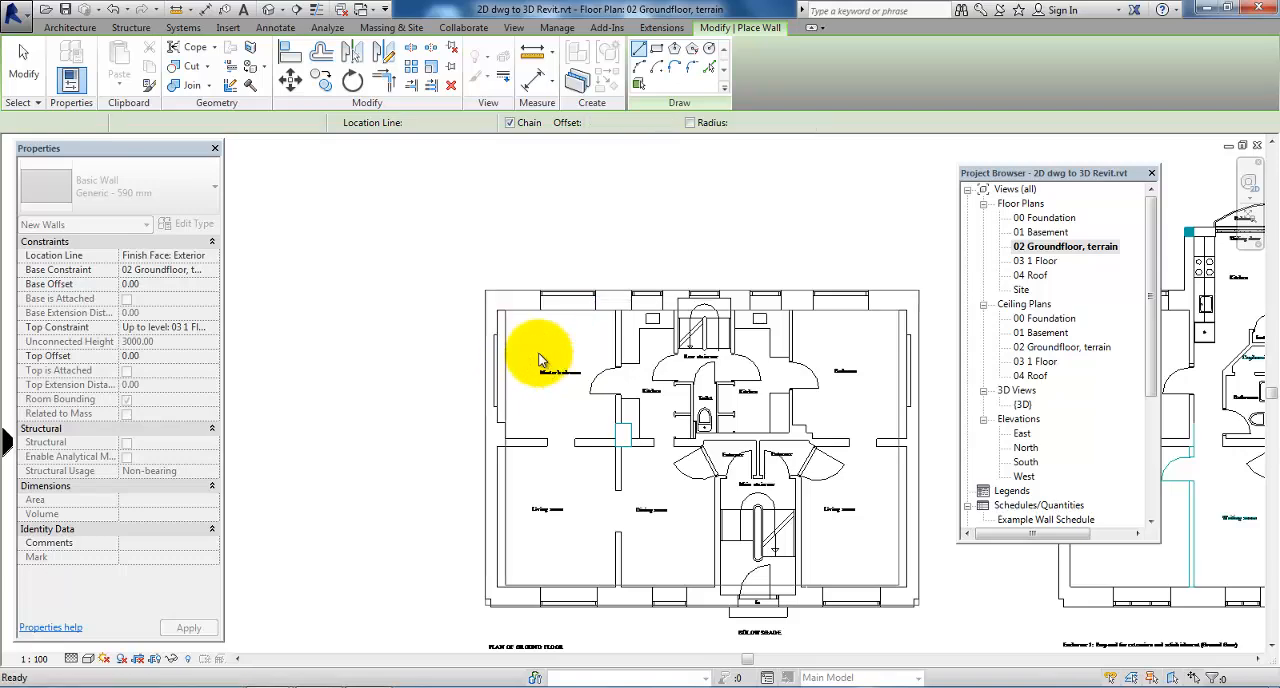
scroll(447, 278, "down", 1)
scroll(556, 571, "up", 3)
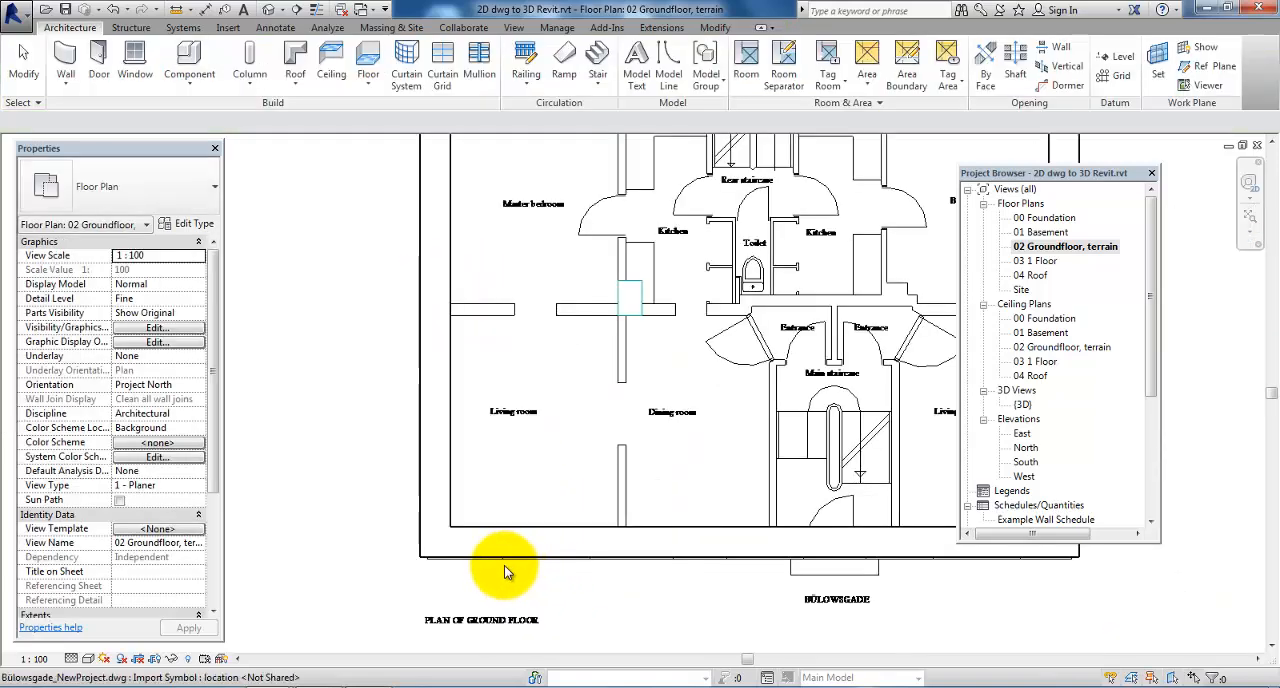
Examine the front exterior wall against the window and door openings drawn beneath it on the ground floor plan
scroll(484, 562, "up", 1)
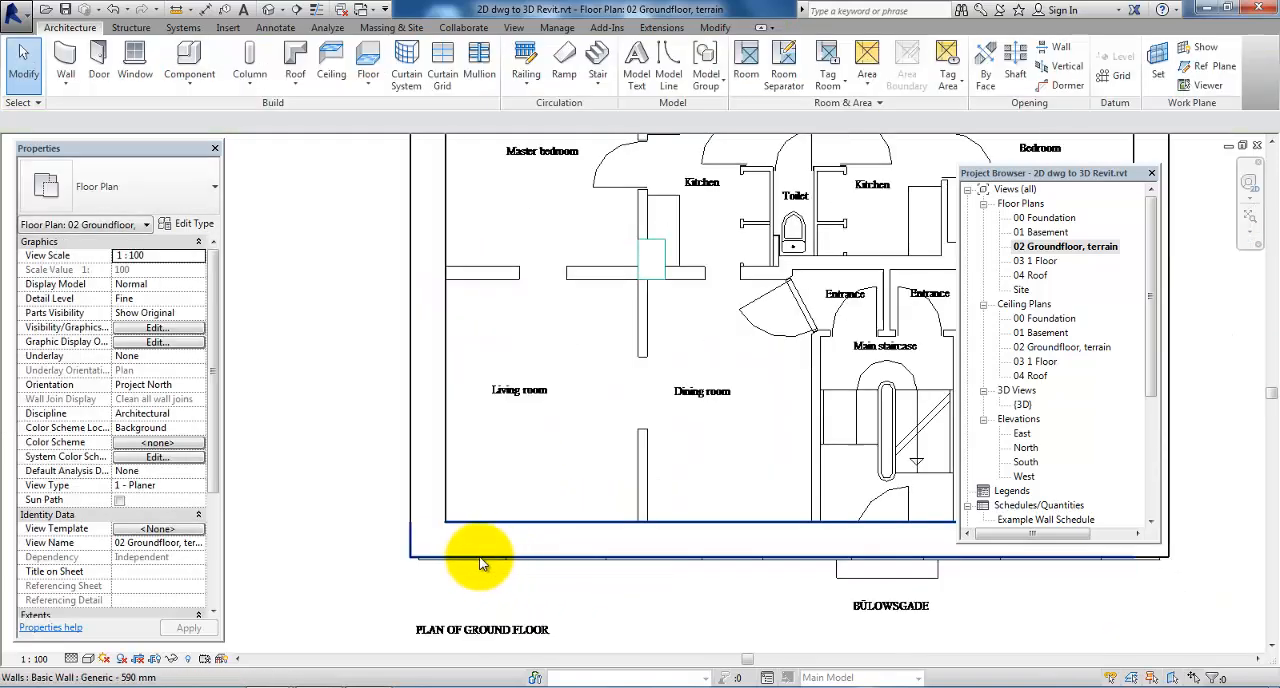
left_click(480, 553)
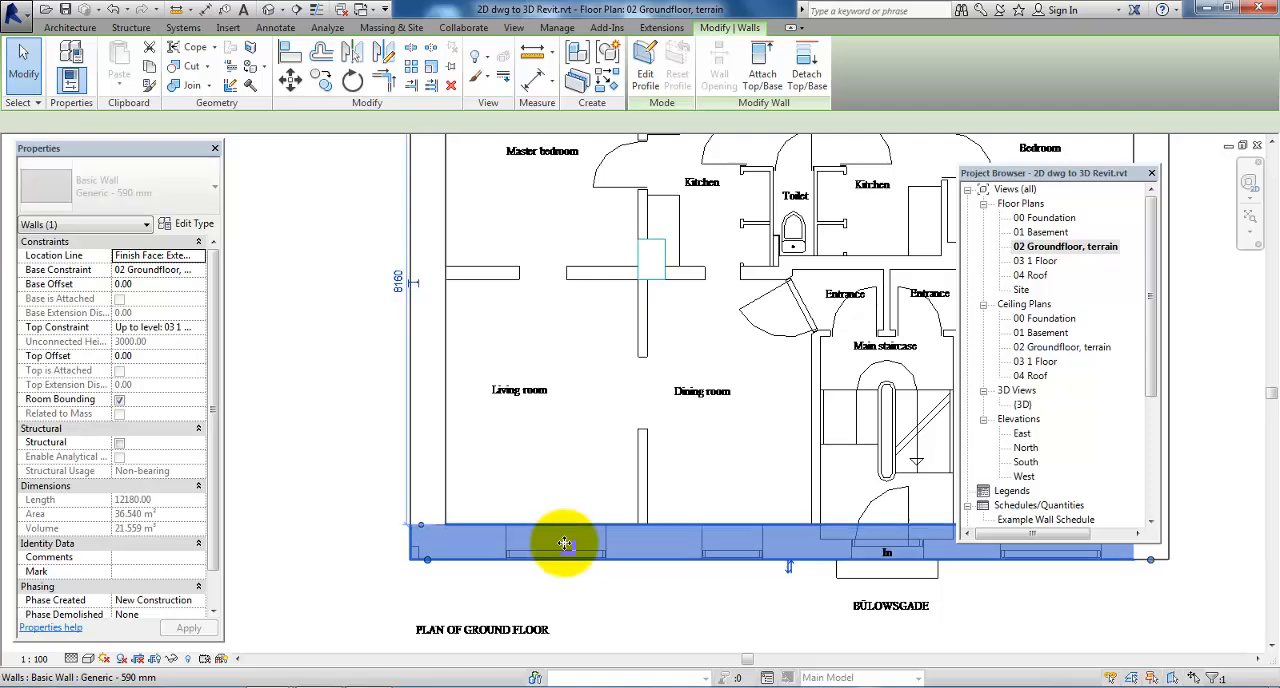
left_click(358, 557)
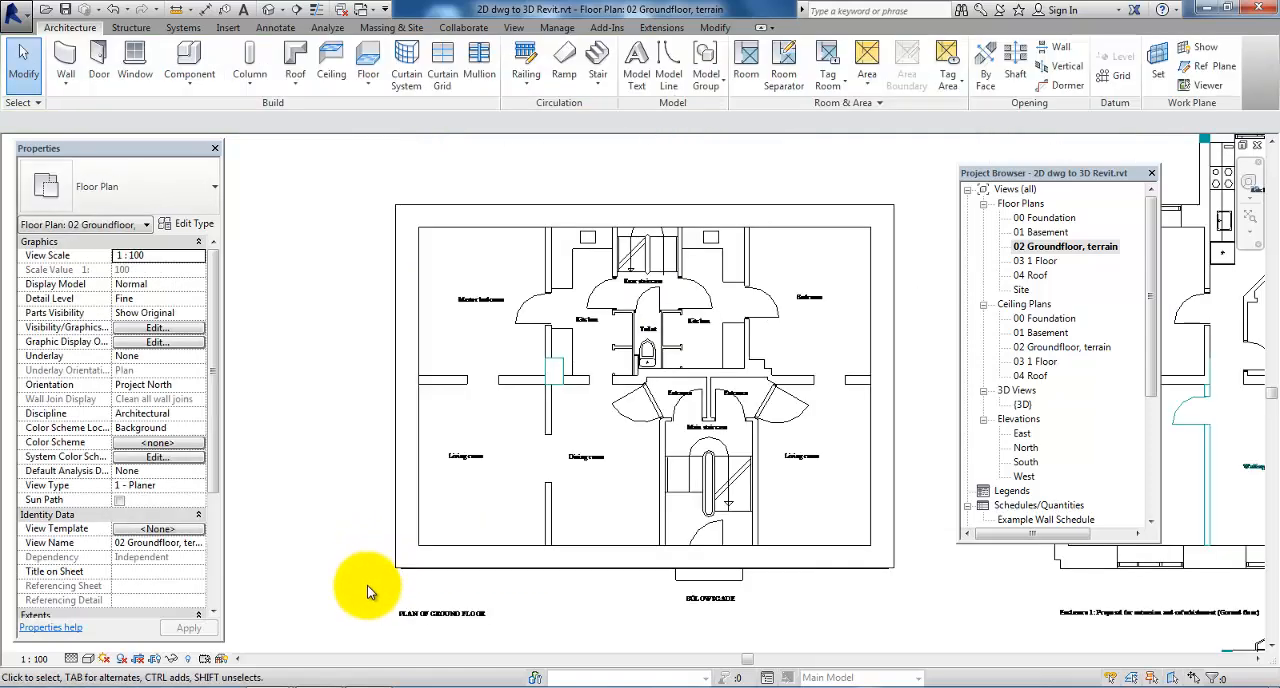
scroll(366, 591, "down", 2)
scroll(343, 487, "down", 1)
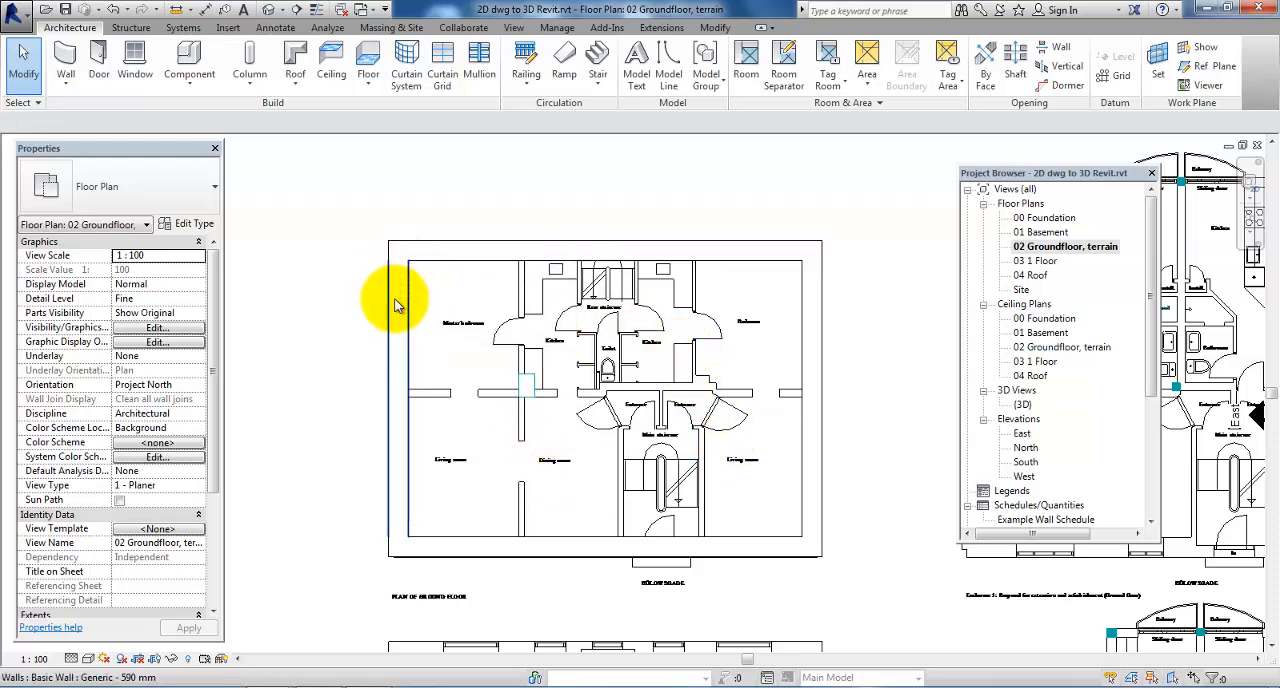
Duplicate the west exterior wall's type as Generic - 350 mm
left_click(397, 360)
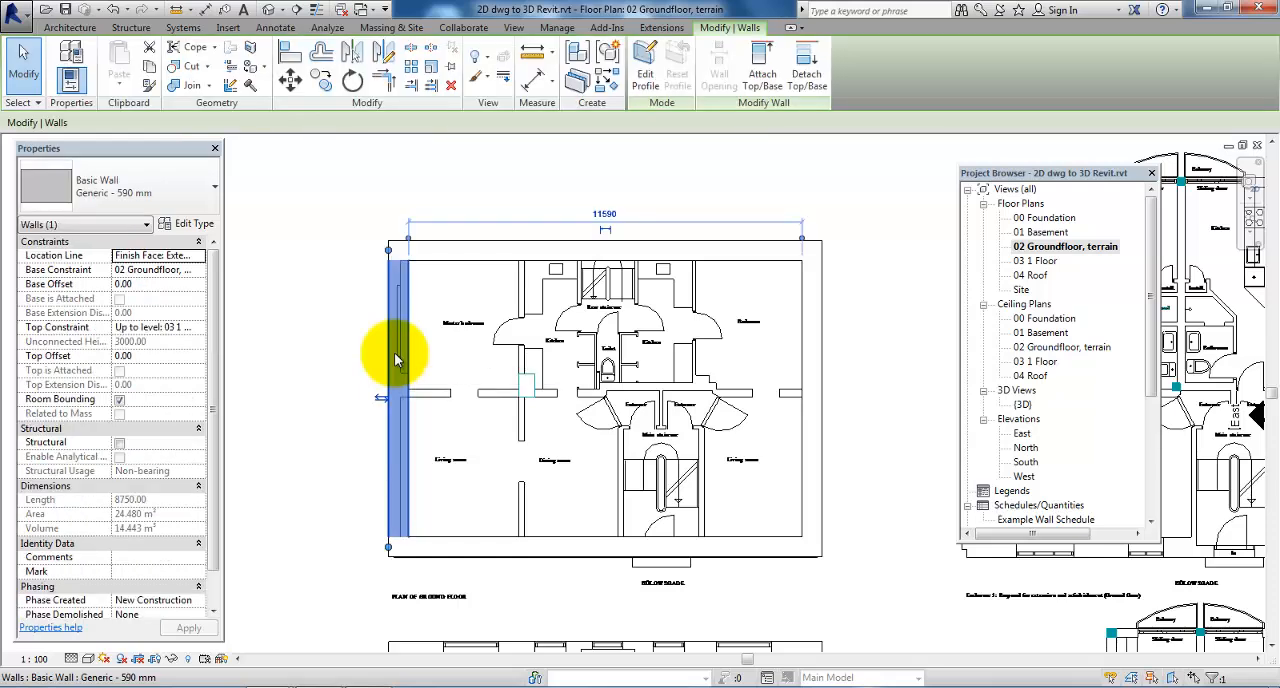
left_click(194, 226)
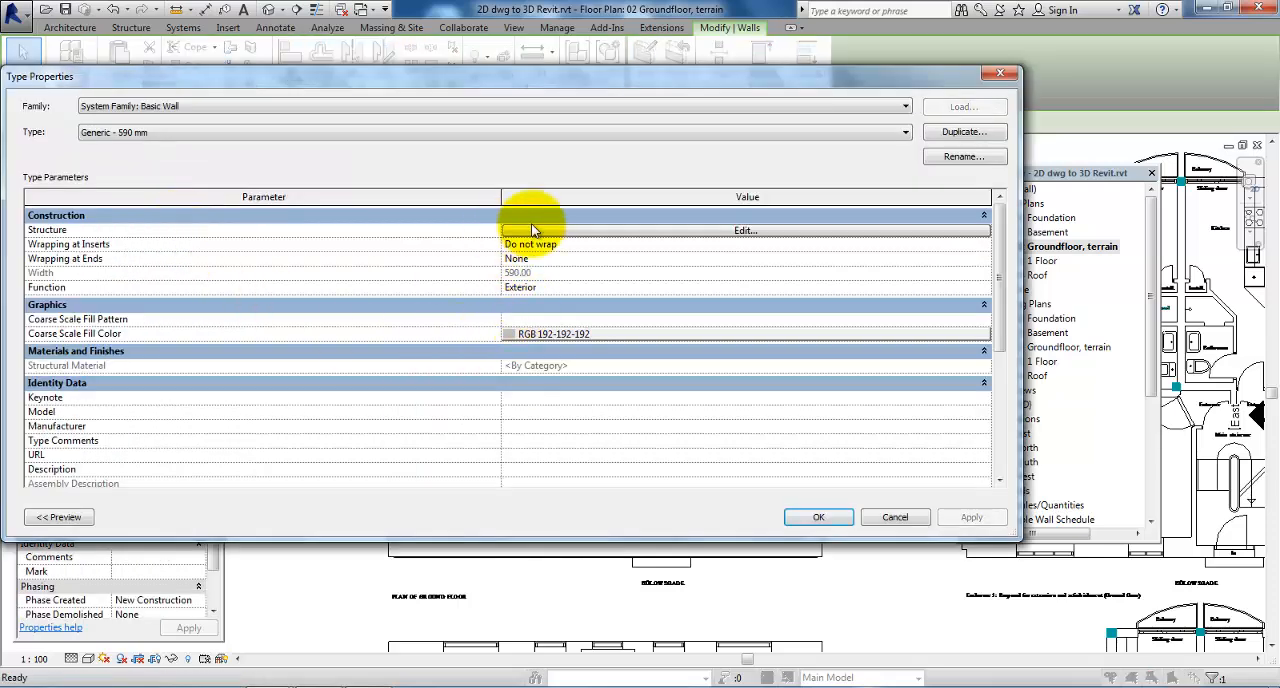
left_click(963, 134)
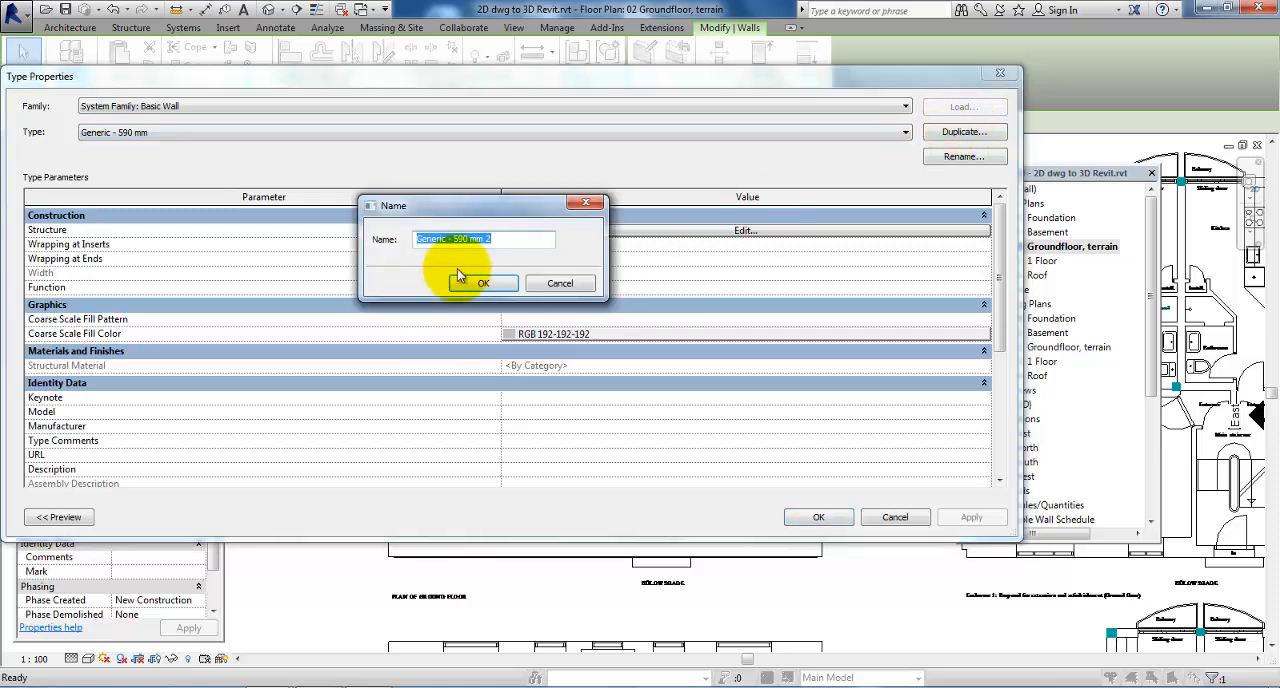
left_click_drag(528, 239, 470, 241)
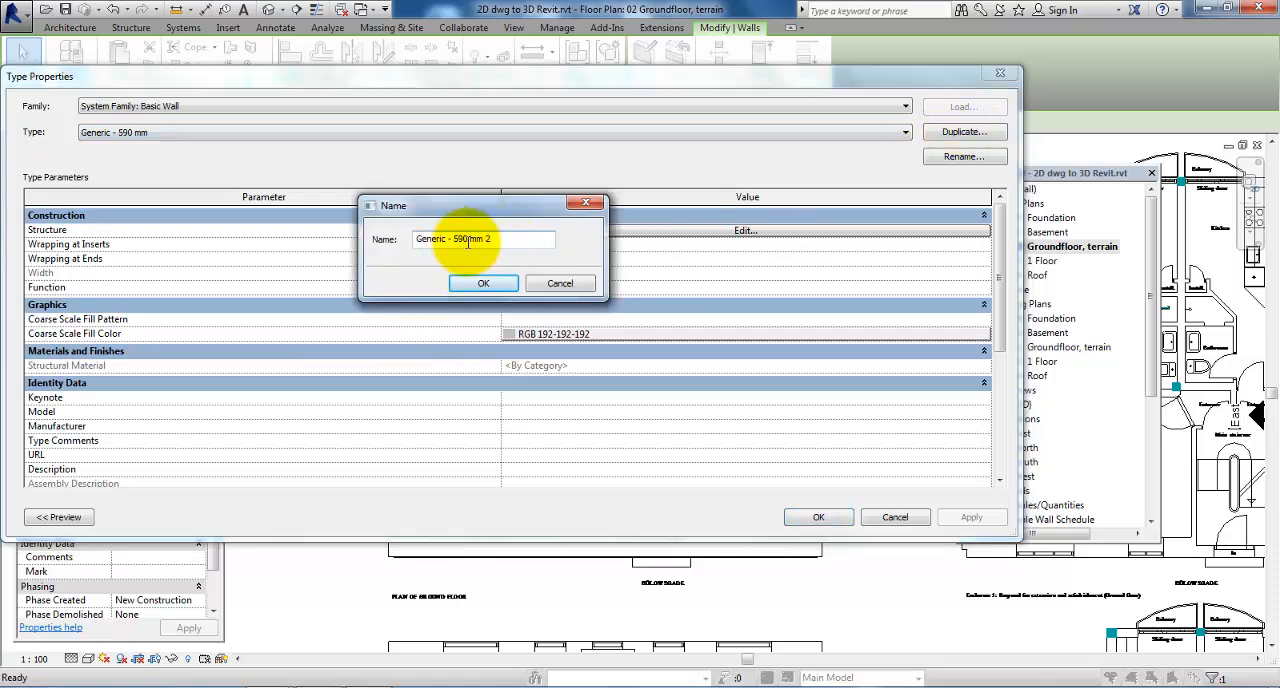
type("-")
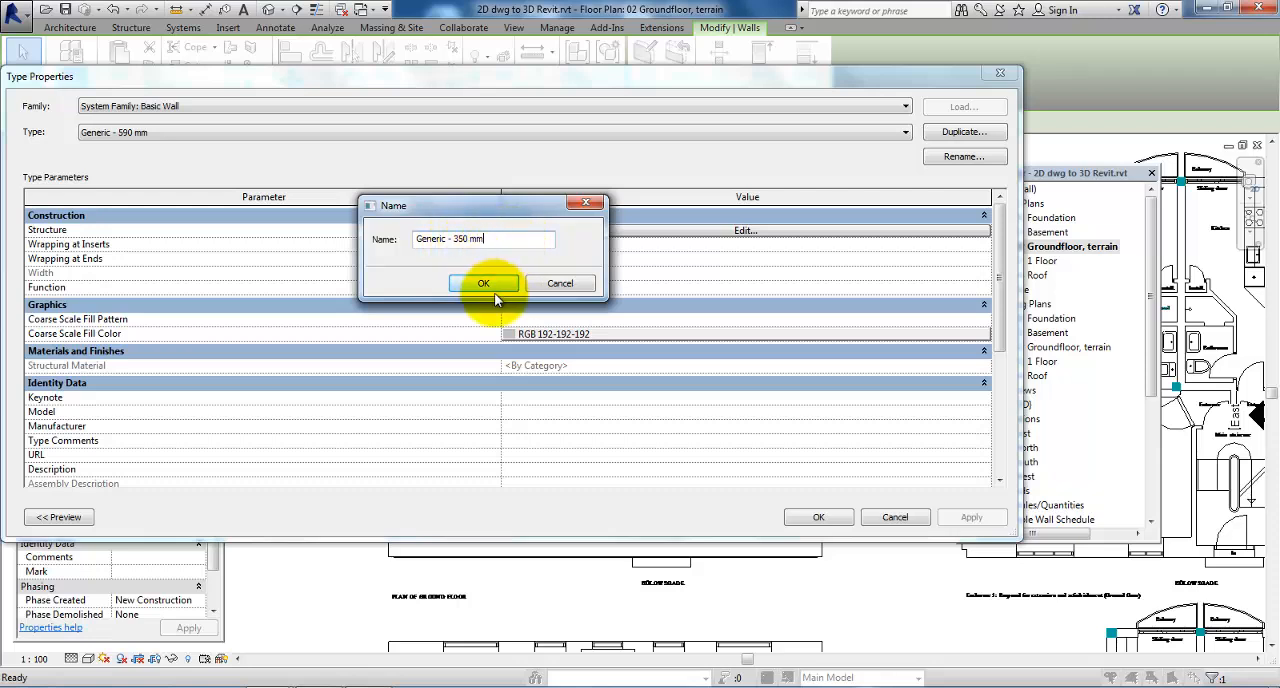
left_click(484, 284)
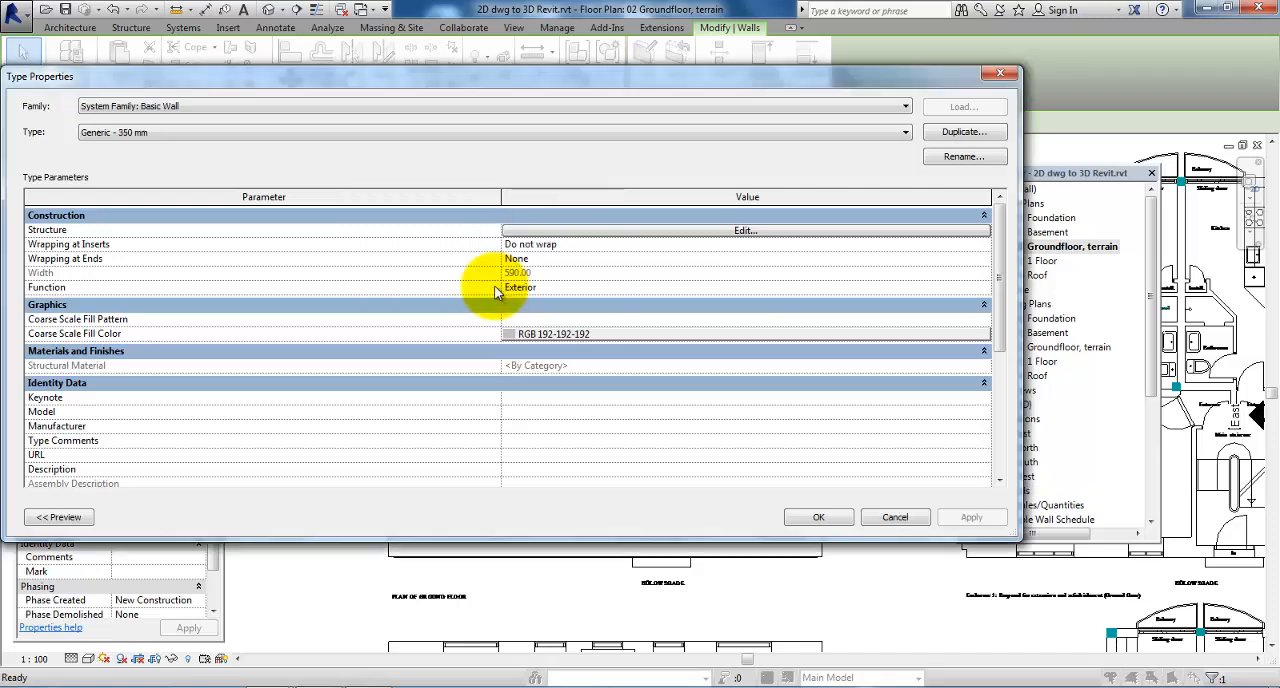
Set the structure layer's thickness of Generic - 350 mm to 350 mm and apply the type to the west wall
left_click(643, 231)
left_click(516, 229)
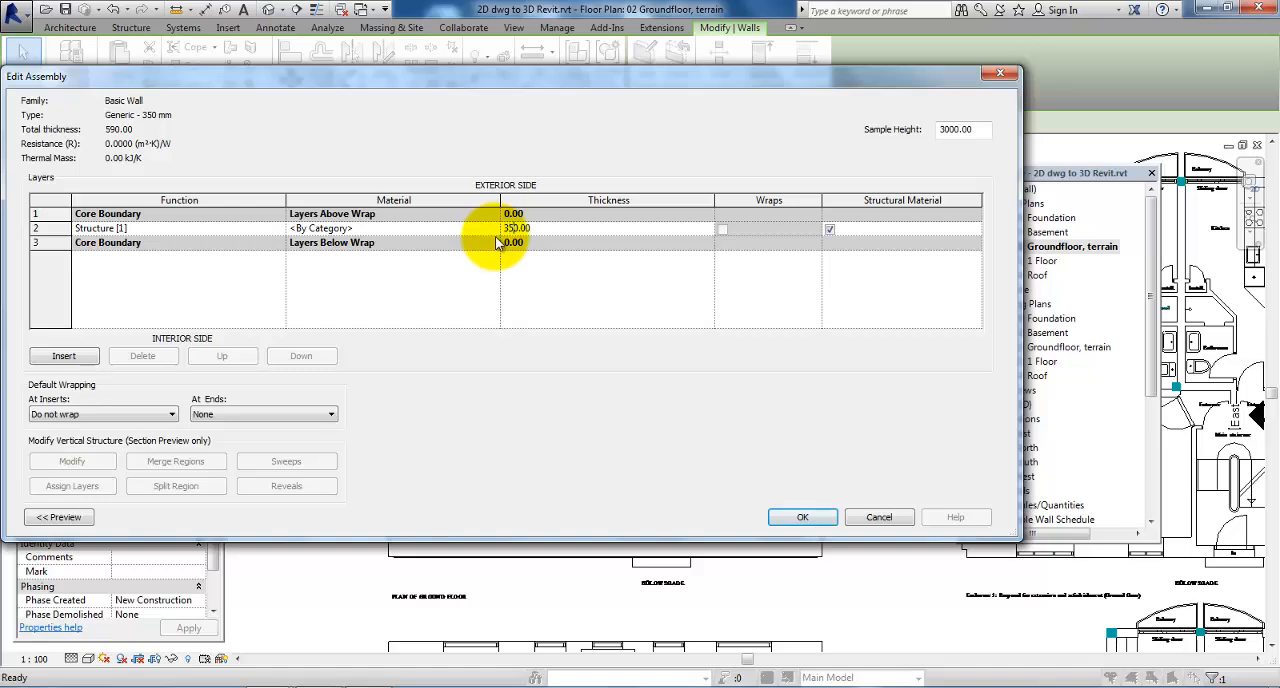
left_click(786, 518)
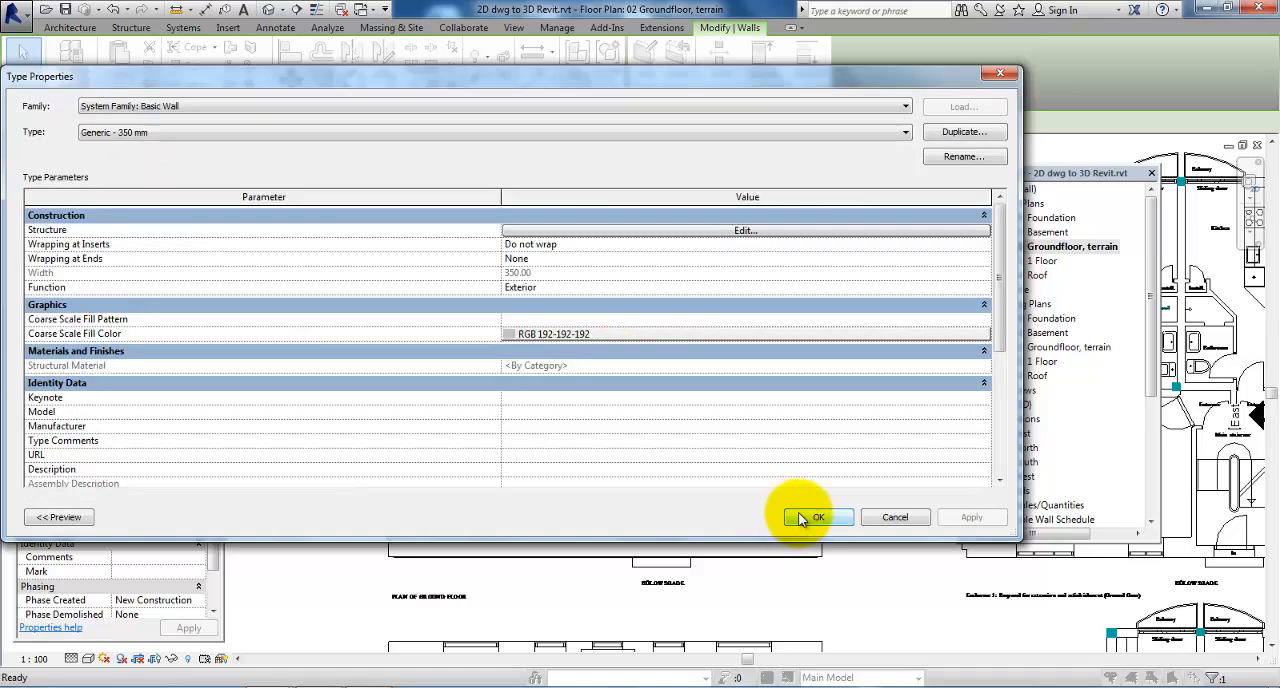
left_click(800, 519)
key("Escape")
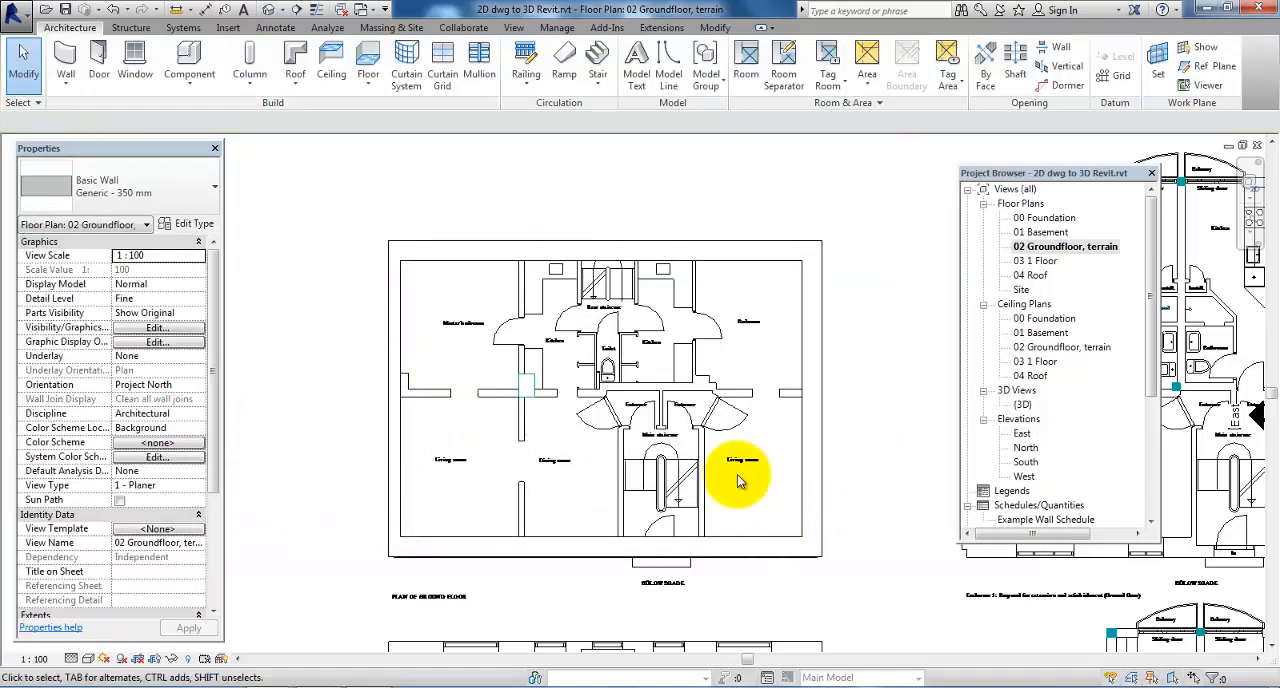
Change the east exterior wall's type to Generic - 350 mm
left_click(818, 418)
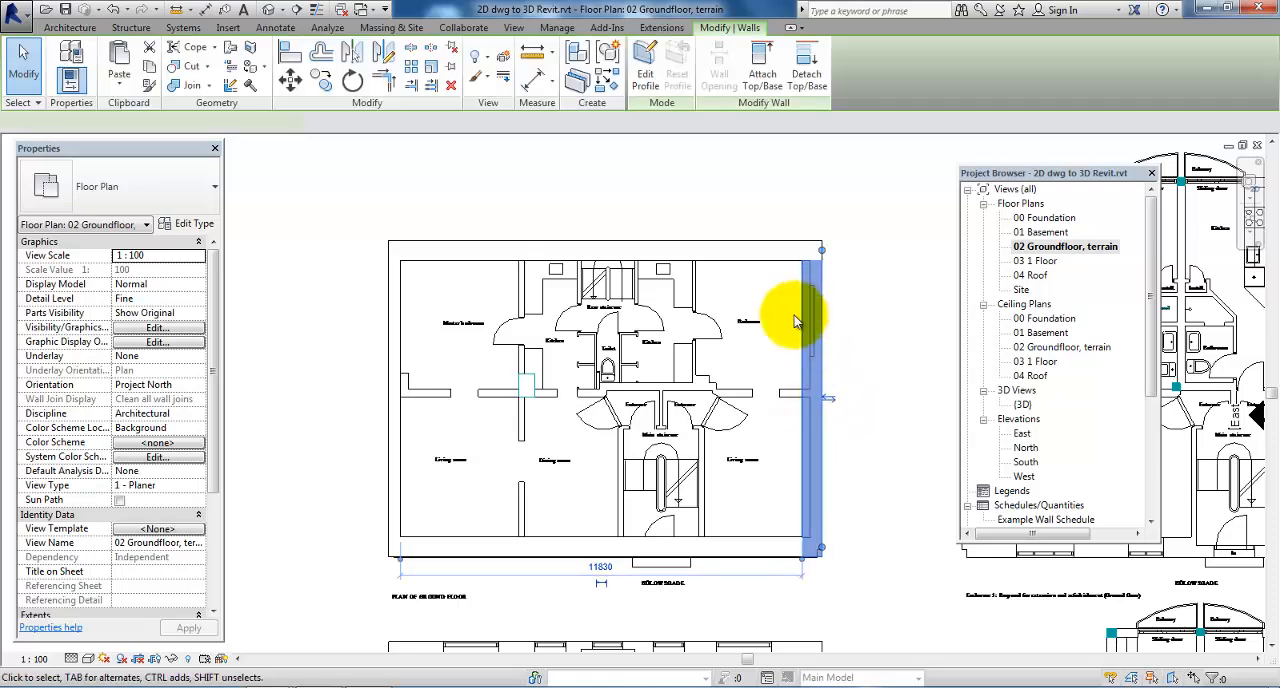
left_click(198, 190)
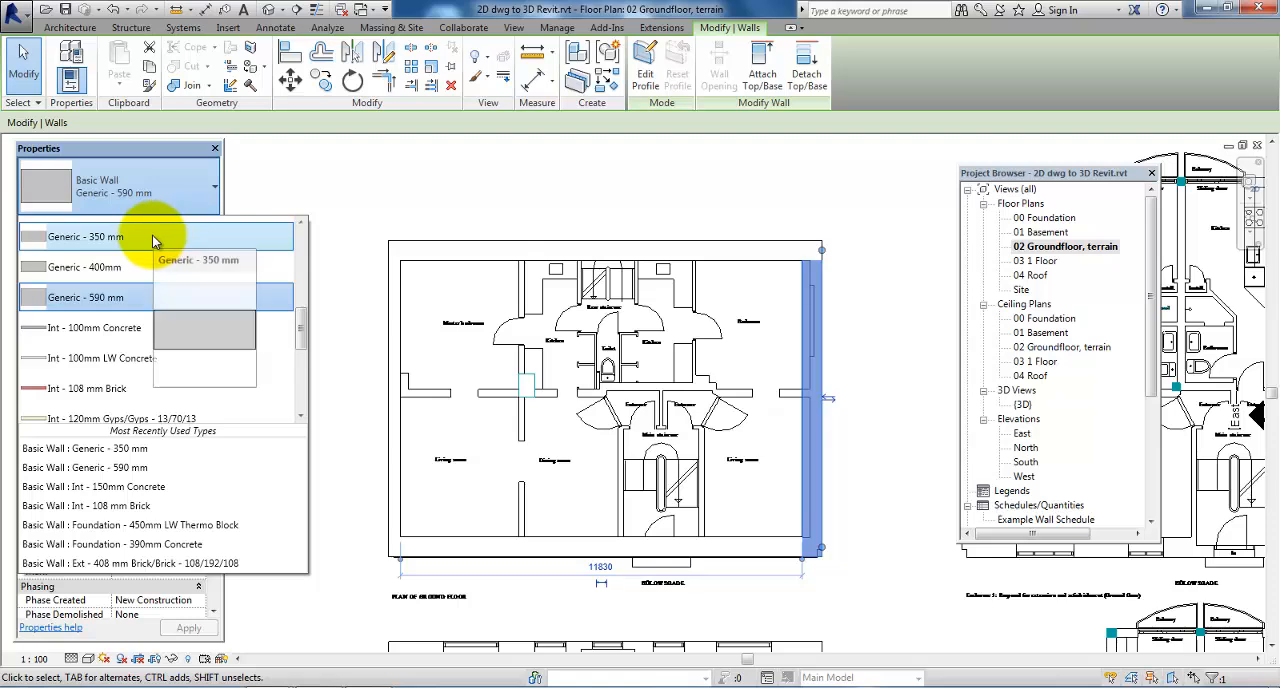
left_click(155, 237)
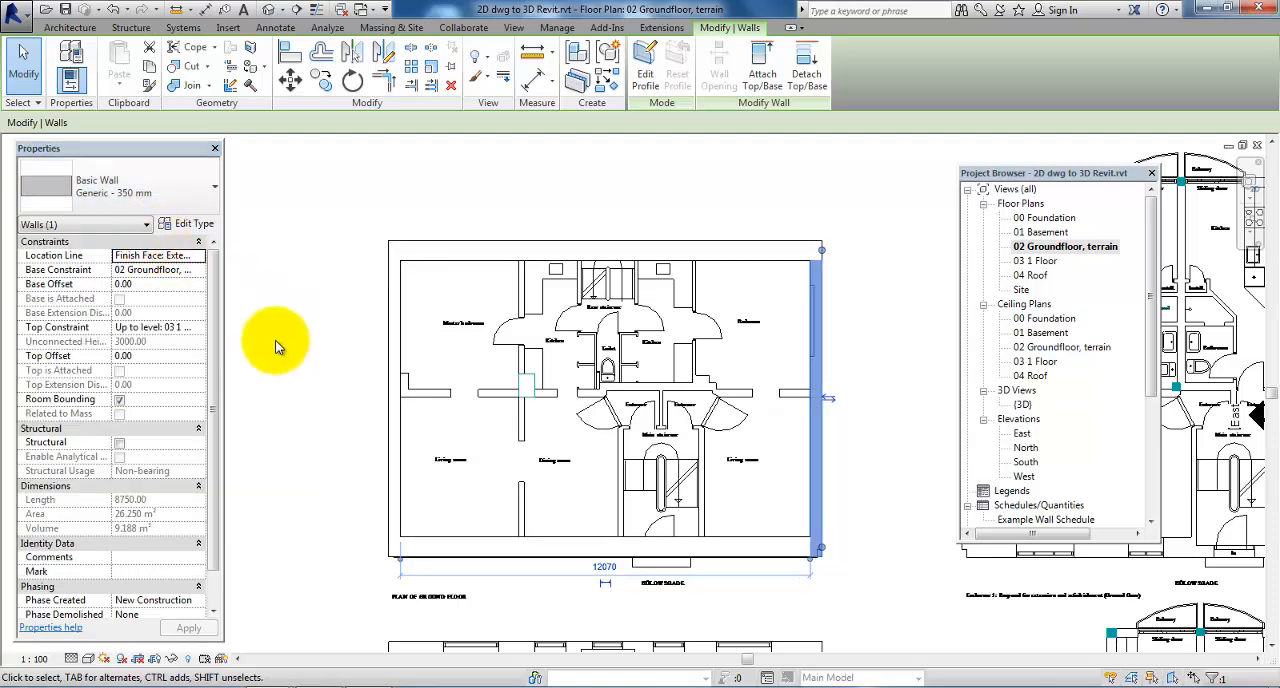
left_click(278, 347)
Hide the whole wall category in the ground floor view so only the linked DWG plan is shown
middle_click_drag(304, 388, 294, 354)
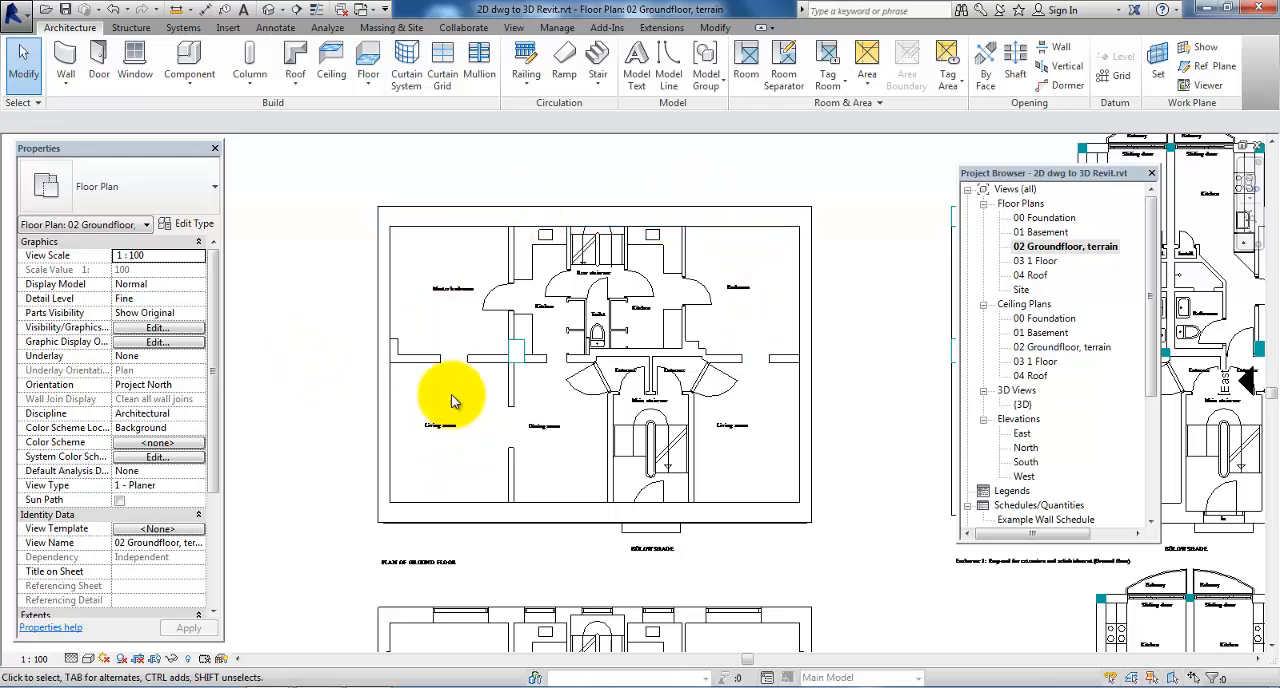
scroll(440, 395, "up", 3)
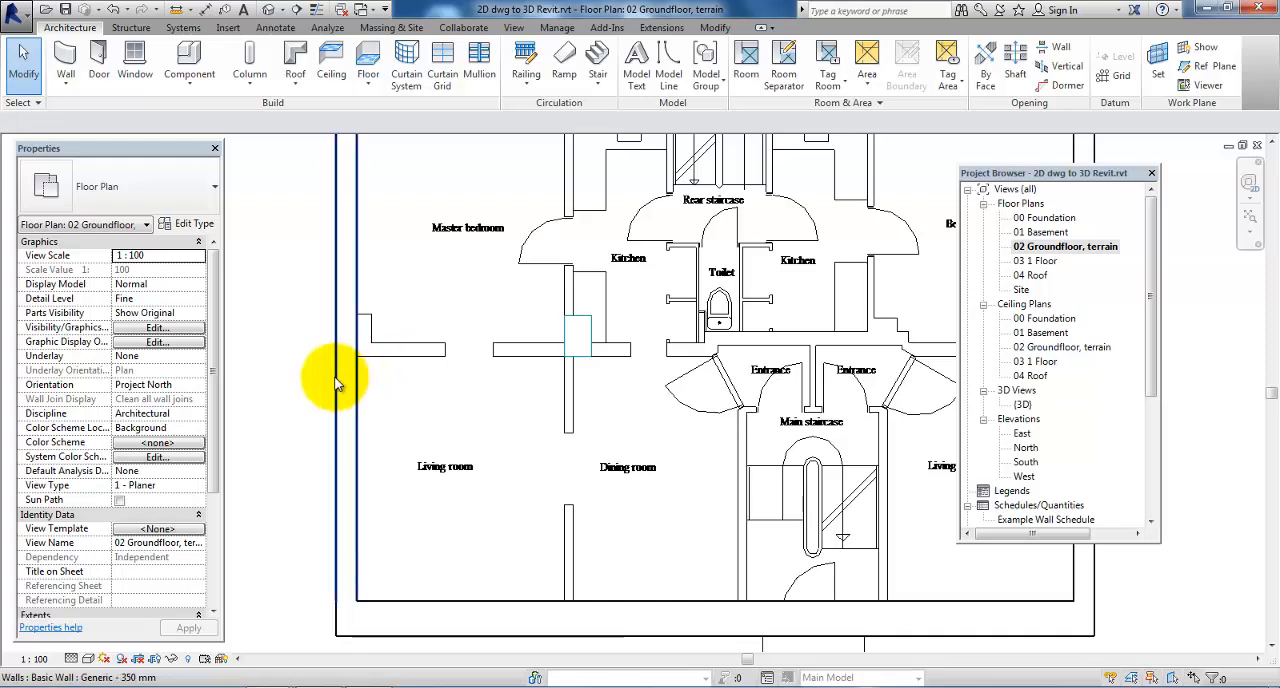
scroll(337, 380, "down", 2)
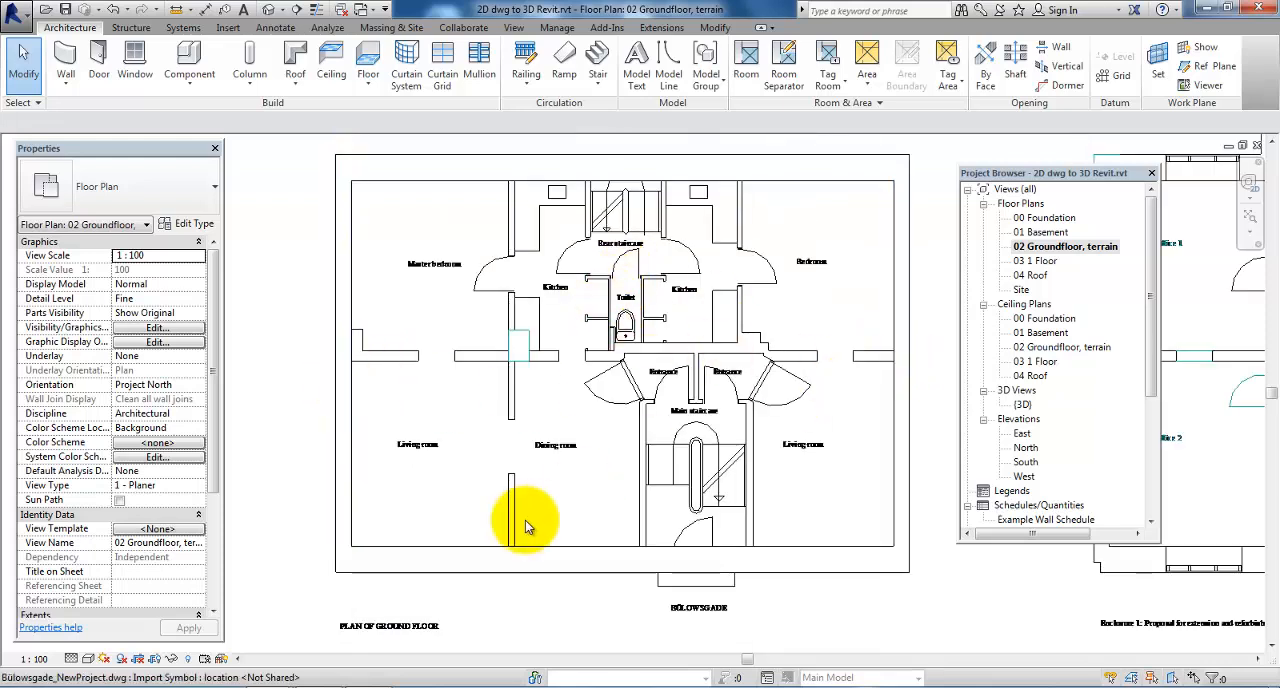
left_click(423, 562)
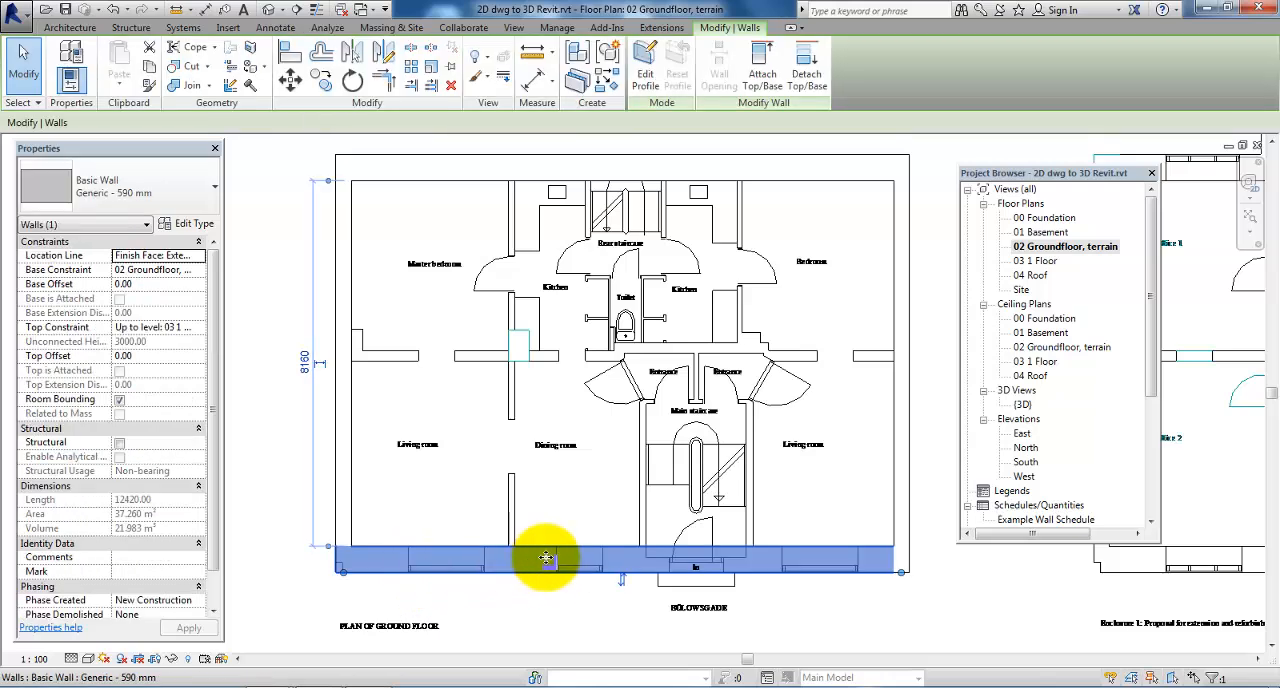
right_click(495, 560)
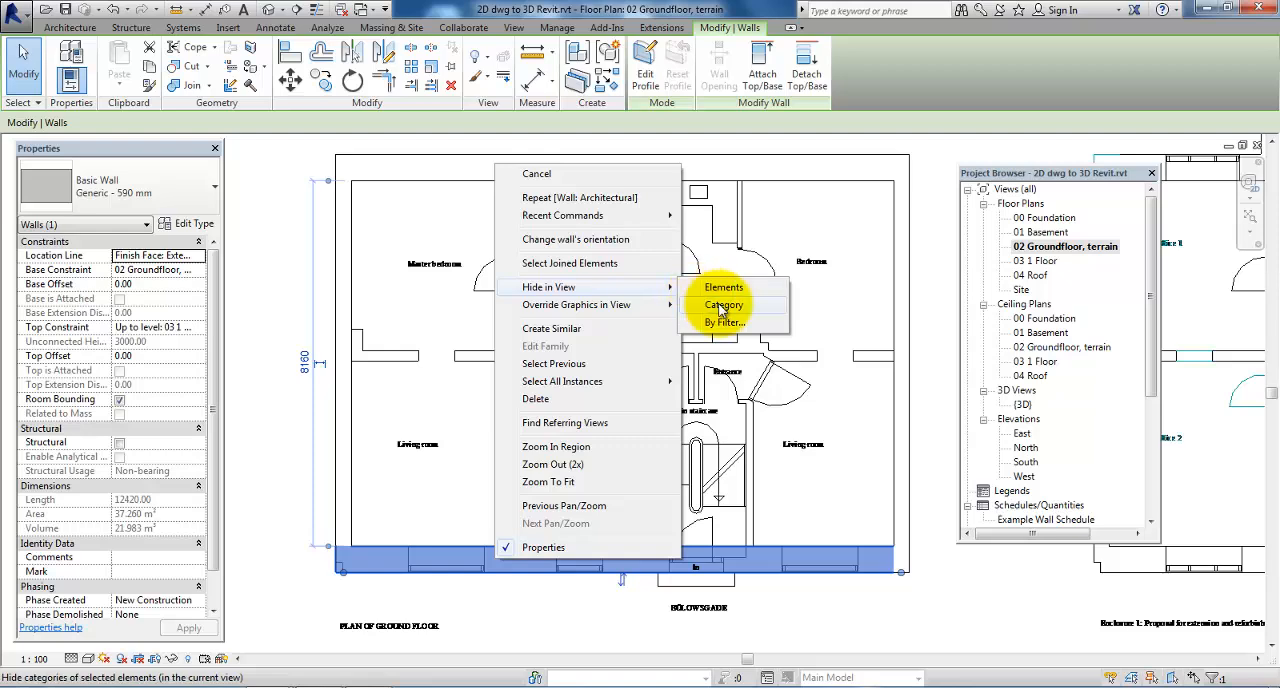
left_click(722, 305)
left_click(346, 360)
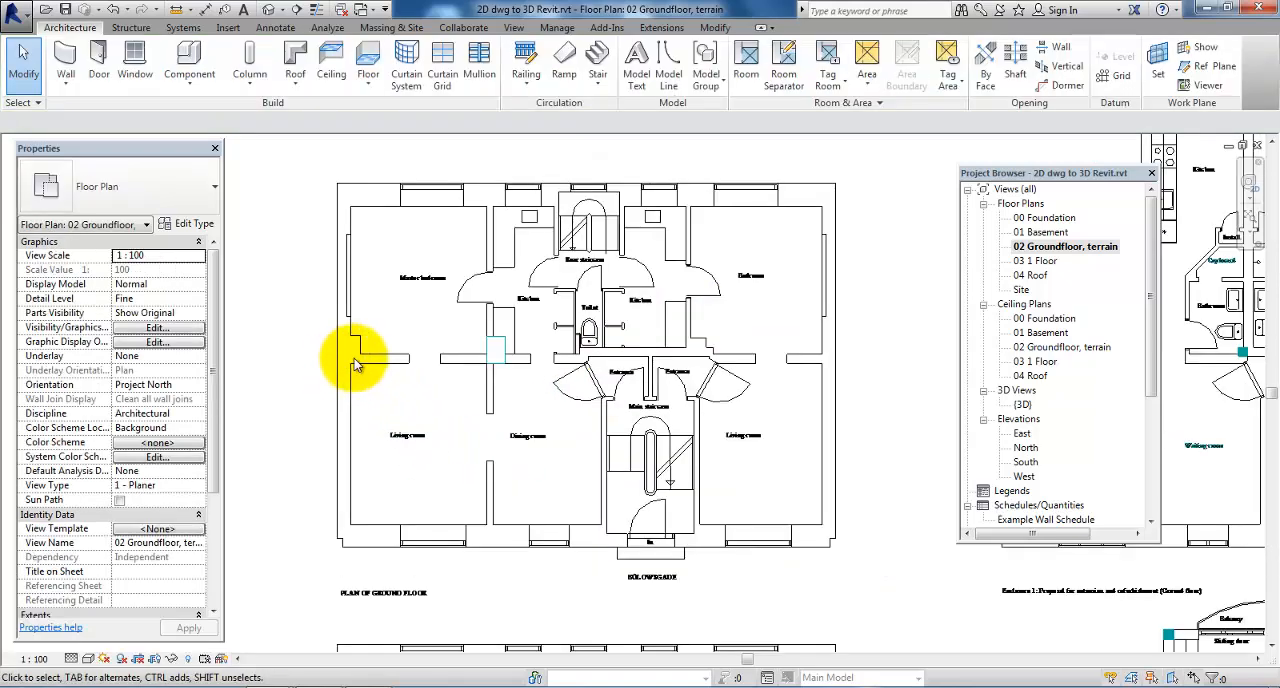
Start an aligned dimension chain along the front facade from its west outer edge, referencing the edges of the living and dining room windows
scroll(363, 380, "down", 2)
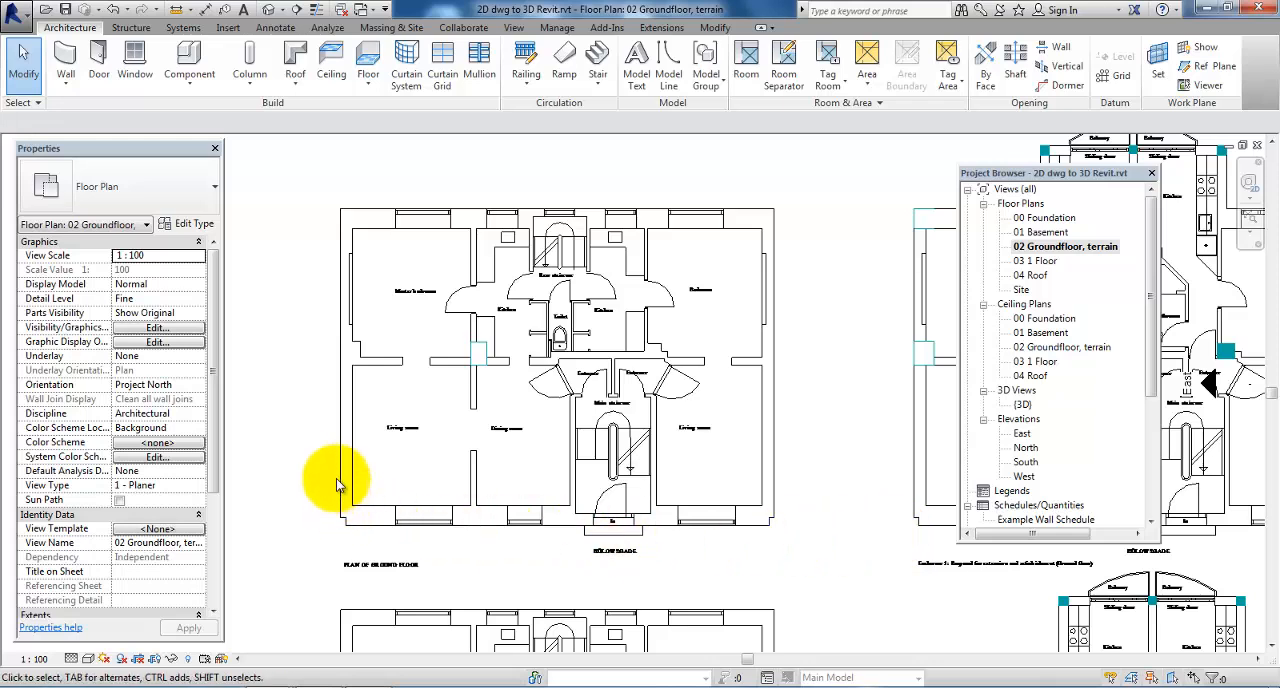
left_click(275, 28)
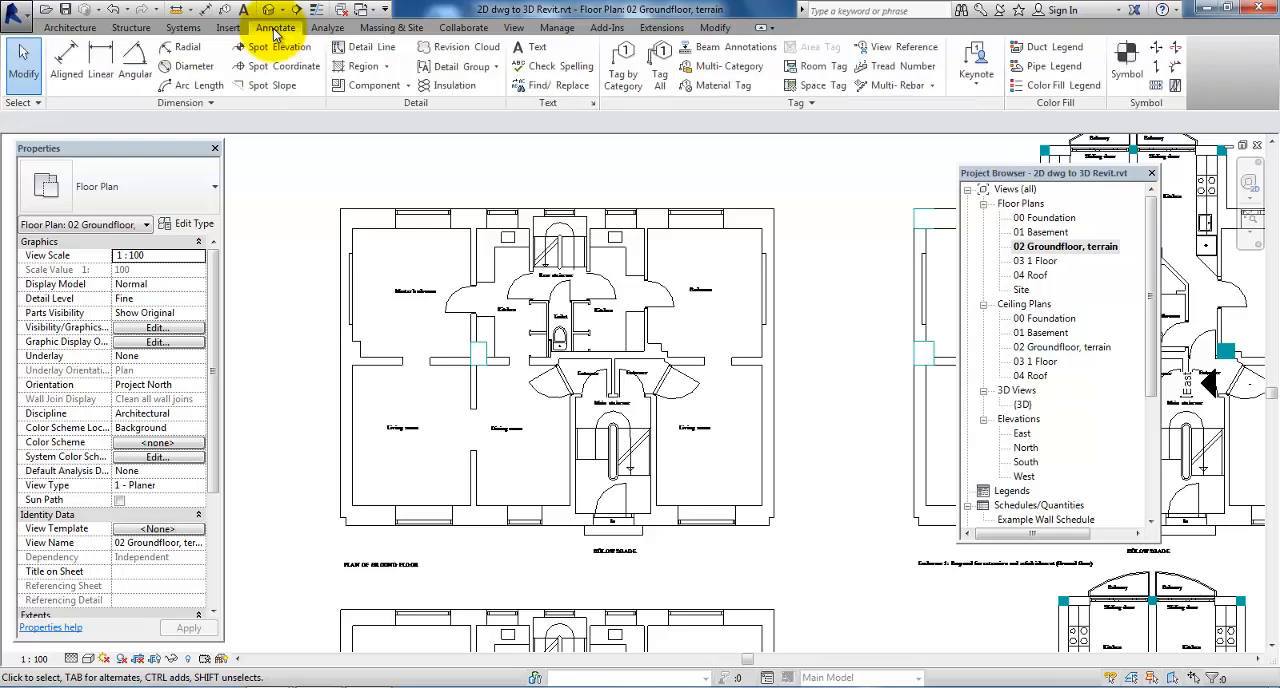
left_click(68, 68)
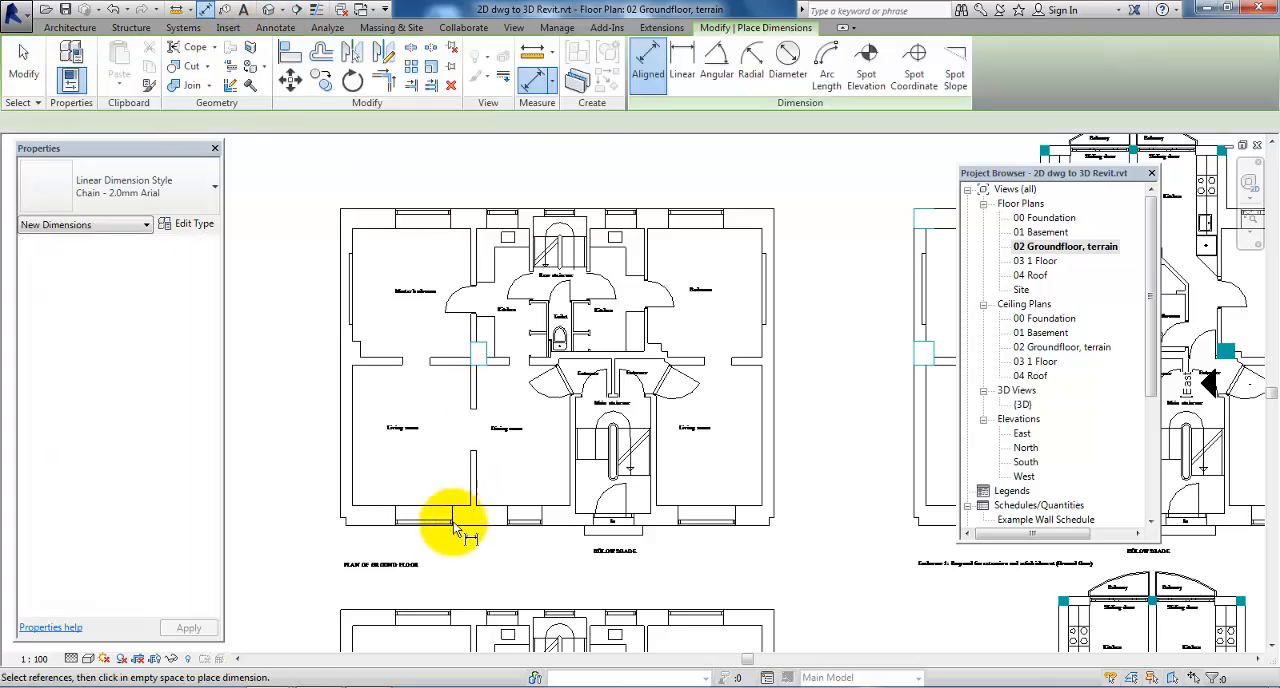
left_click(342, 510)
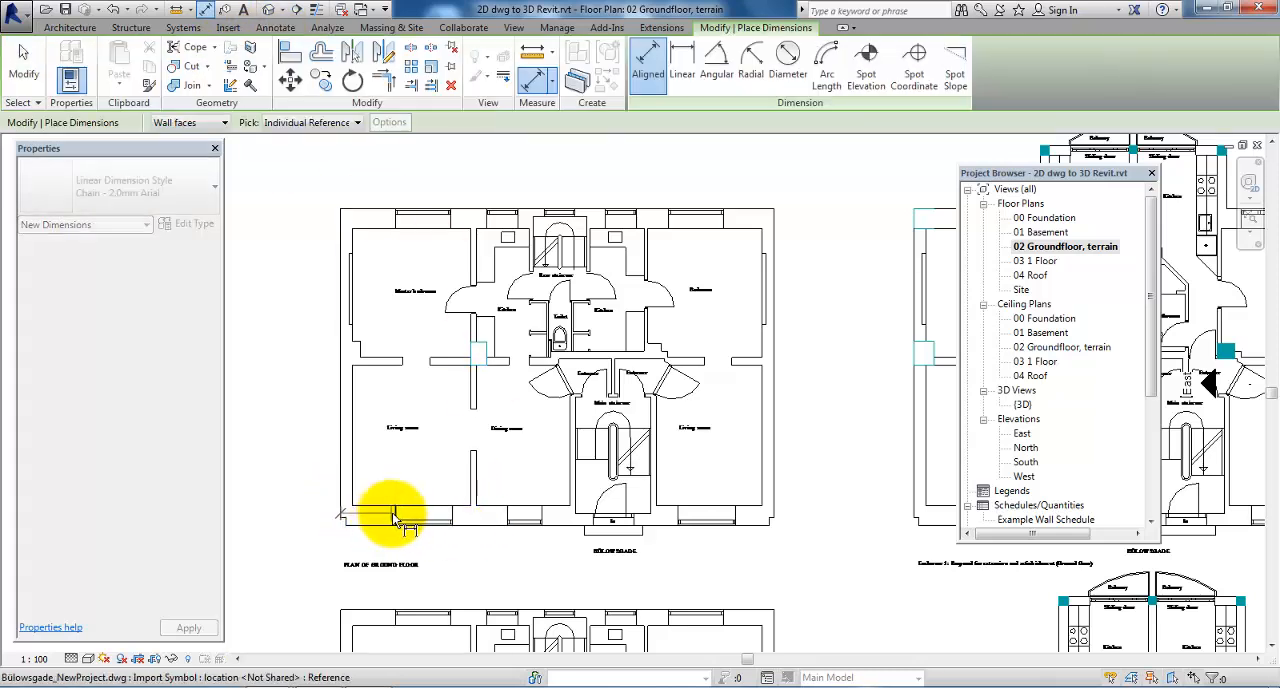
left_click(395, 515)
left_click(453, 515)
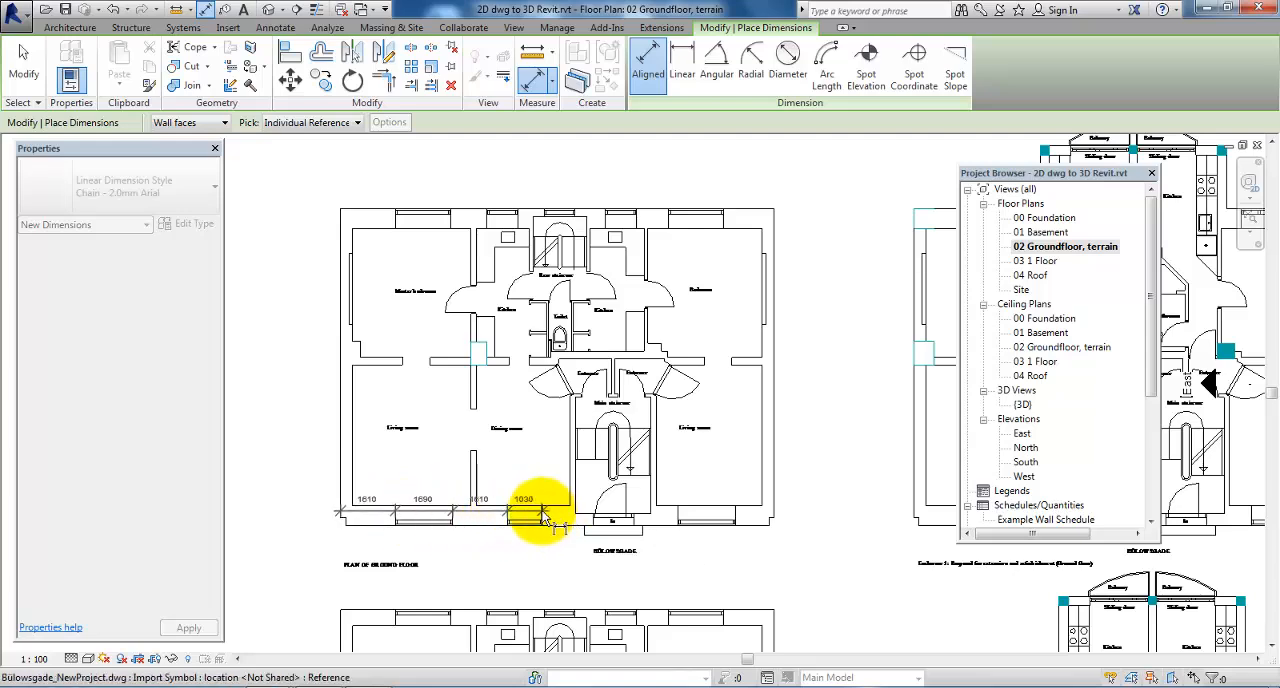
Extend the dimension chain across both edges of the main entrance door and of the eastern living room window
scroll(598, 522, "up", 5)
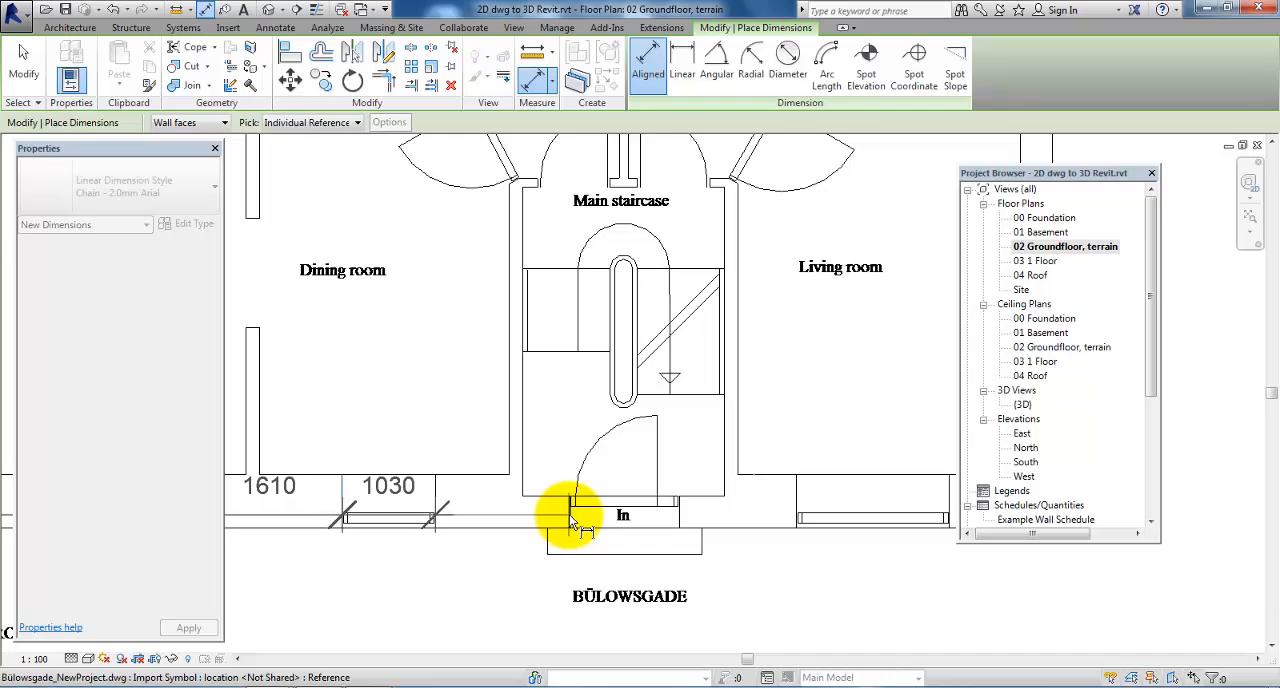
left_click(569, 514)
left_click(680, 513)
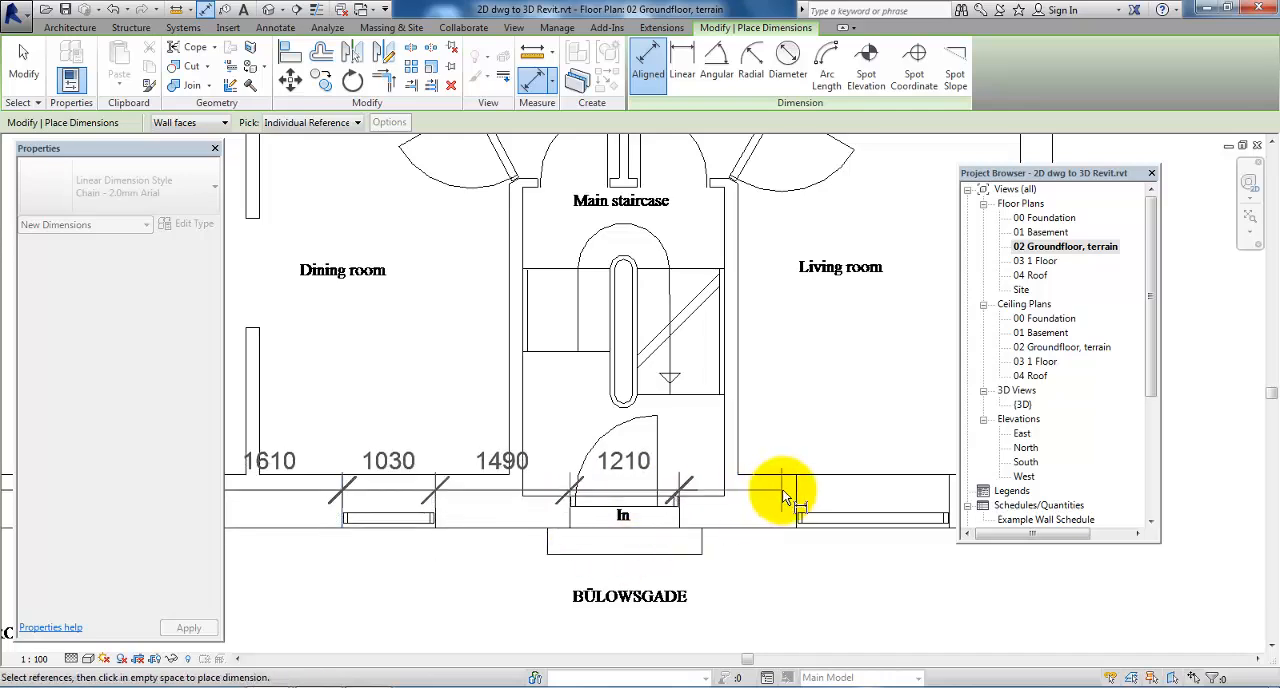
left_click(797, 510)
scroll(560, 548, "down", 3)
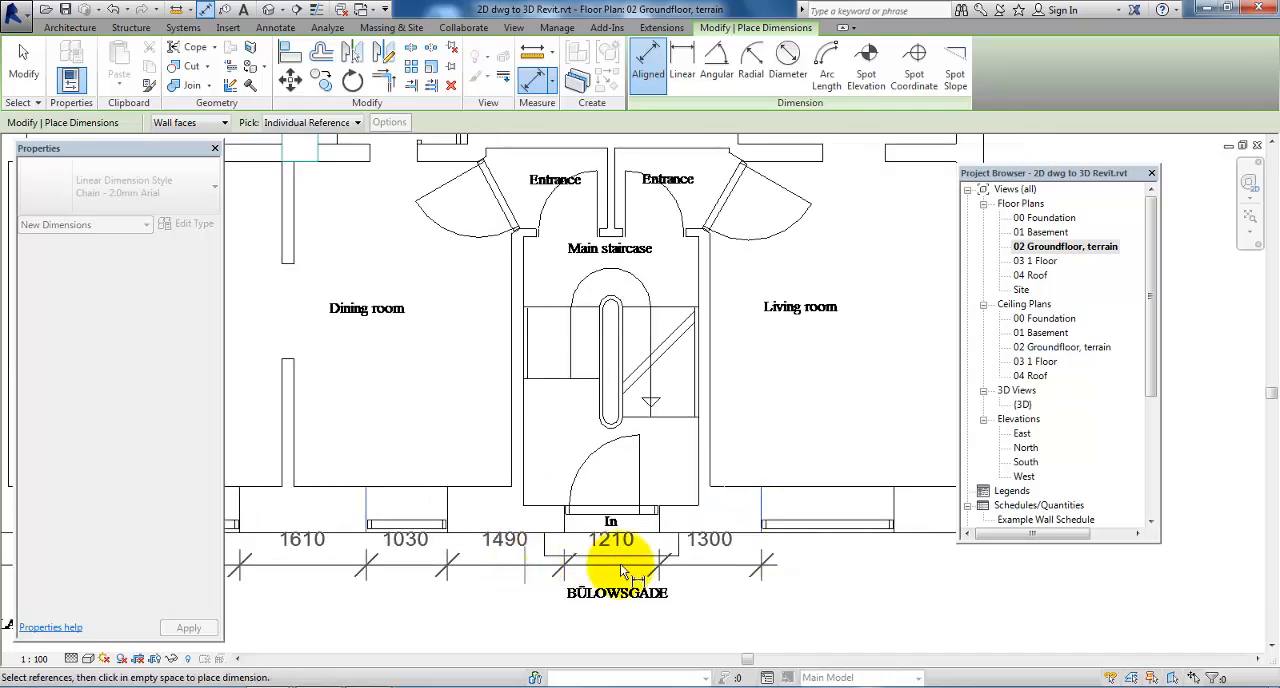
left_click(843, 513)
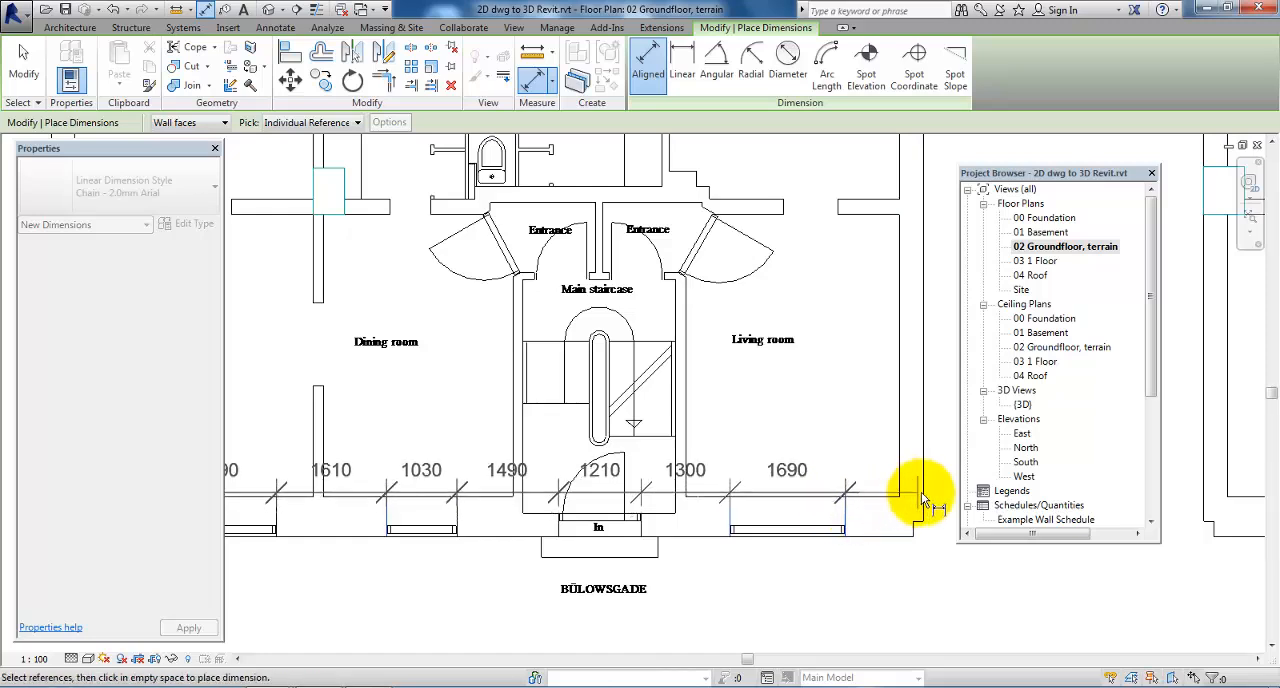
Finish the chain at the facade's east outer edge and place the dimension line just below the PLAN OF GROUND FLOOR title
left_click(826, 493)
scroll(563, 620, "down", 3)
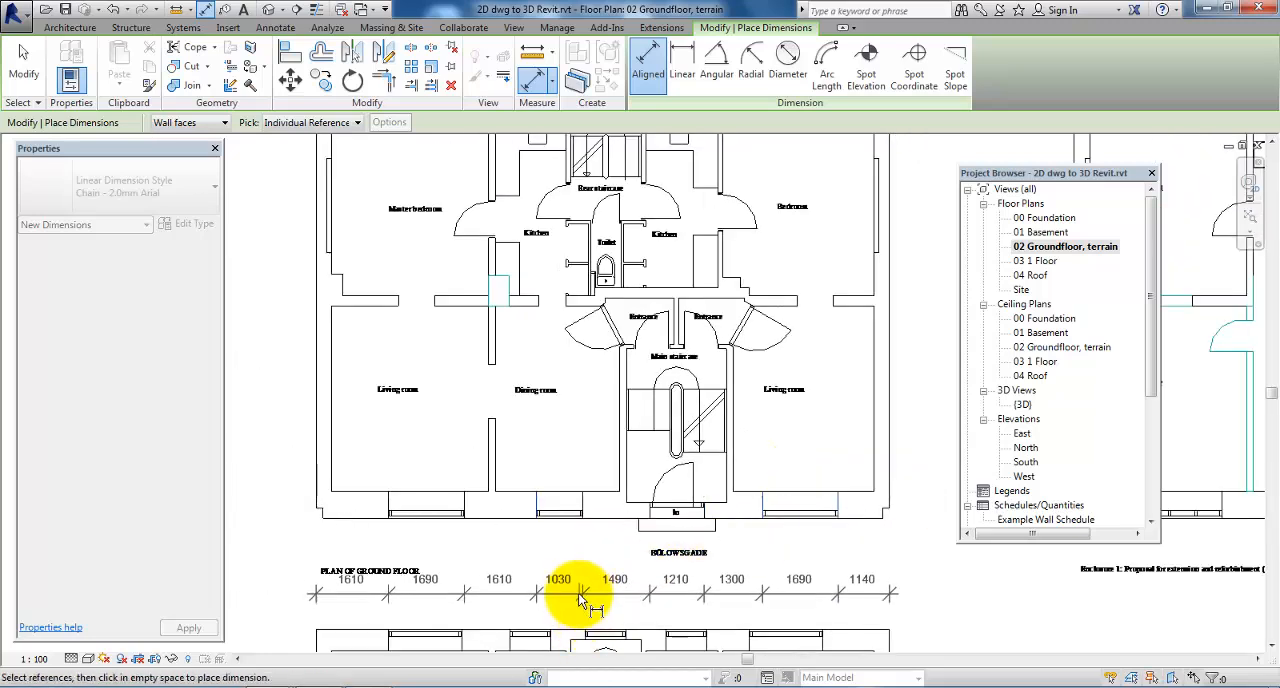
left_click(578, 610)
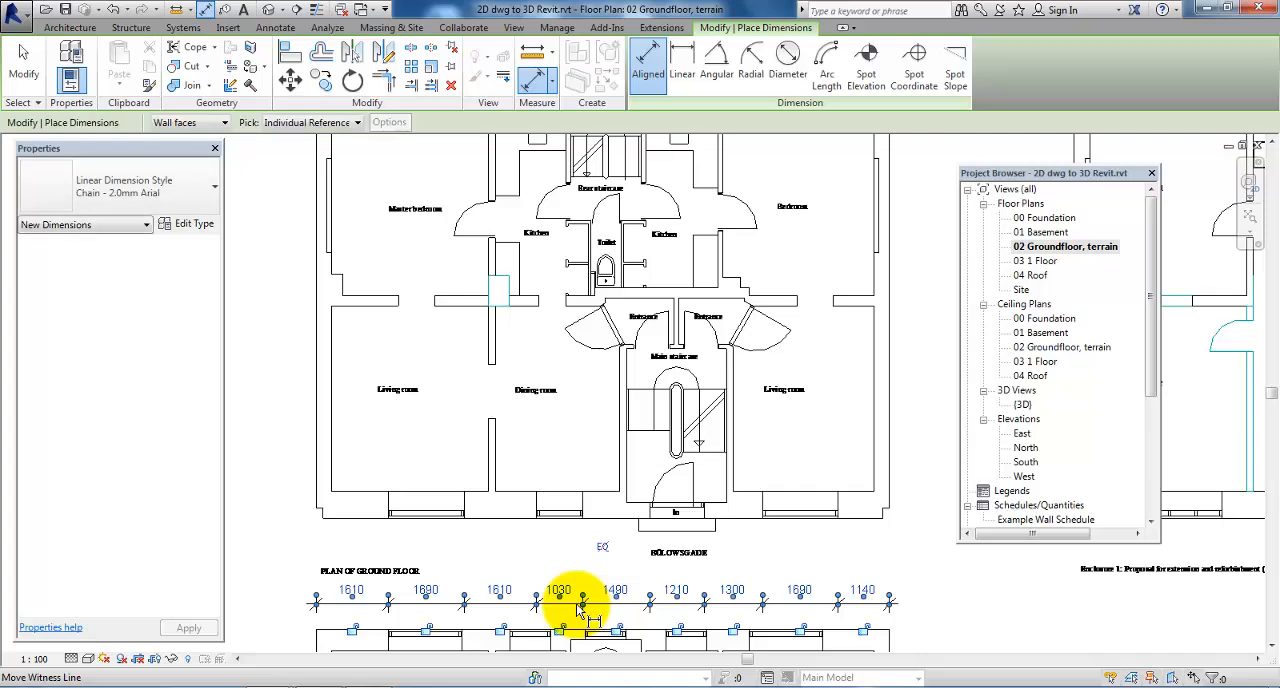
middle_click_drag(408, 548, 466, 537)
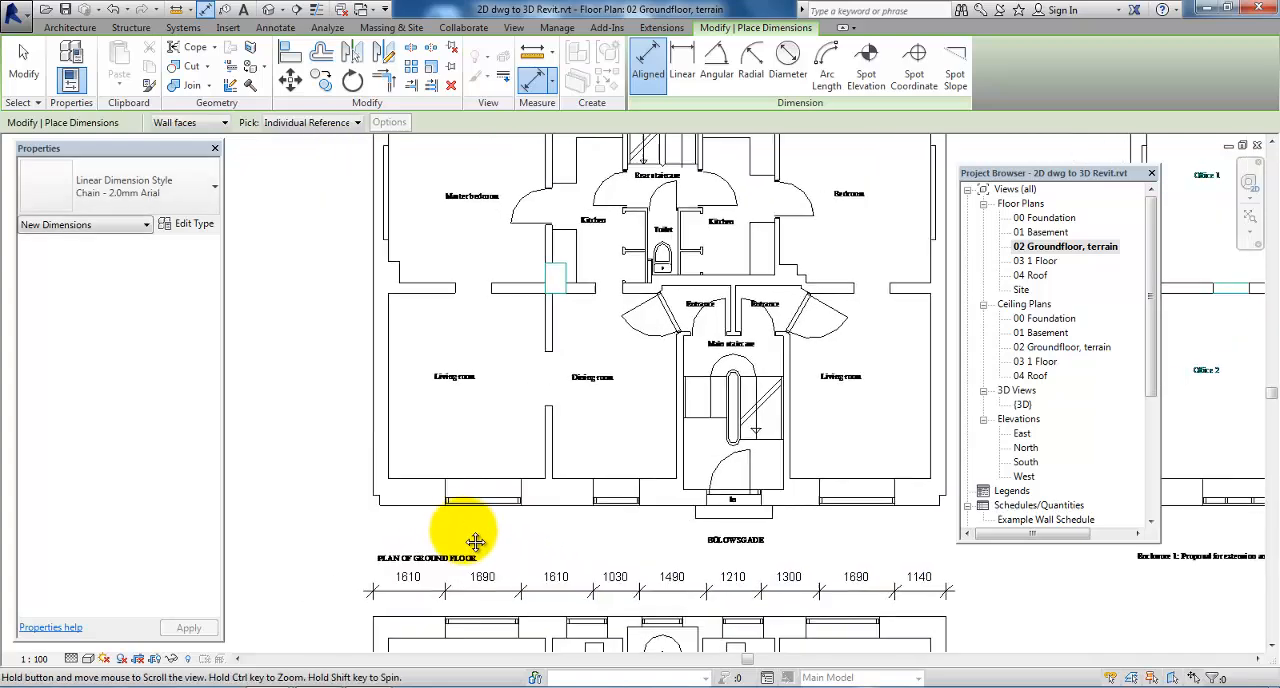
key("Escape")
key("Escape")
key("Escape")
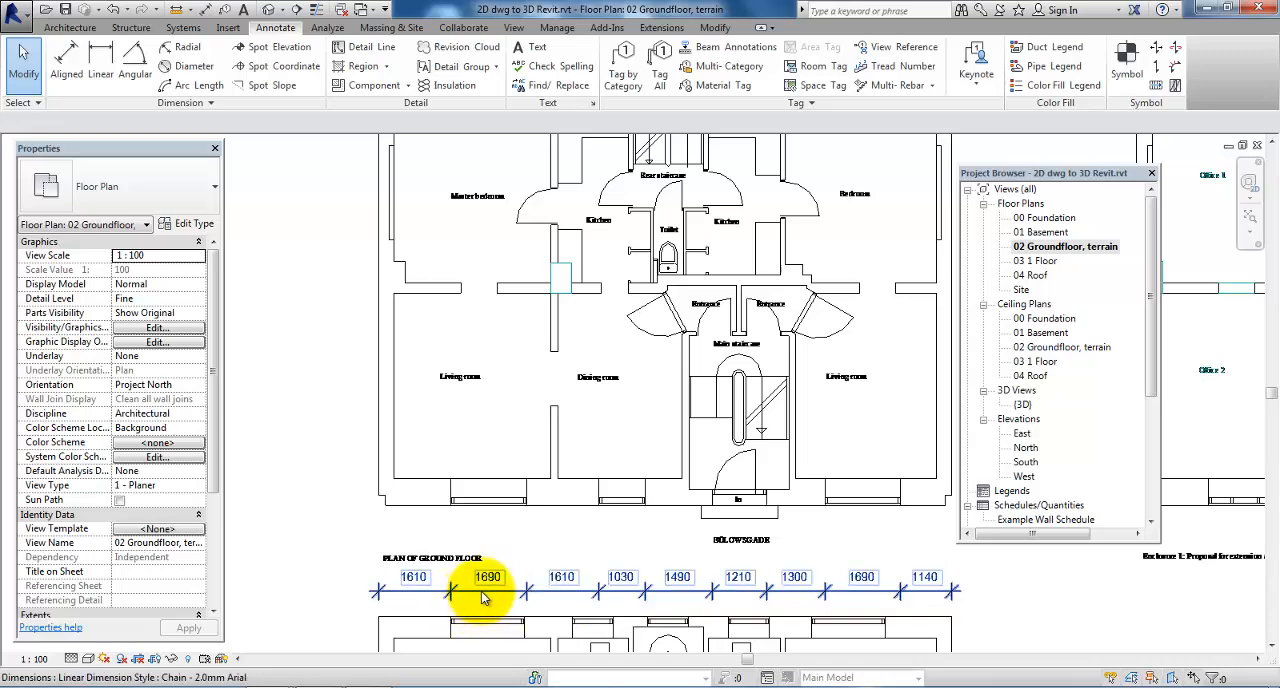
Measure the height of the leftmost ground floor window, from top to bottom of its frame, on the elevation towards Bülowsgade
scroll(490, 594, "up", 2)
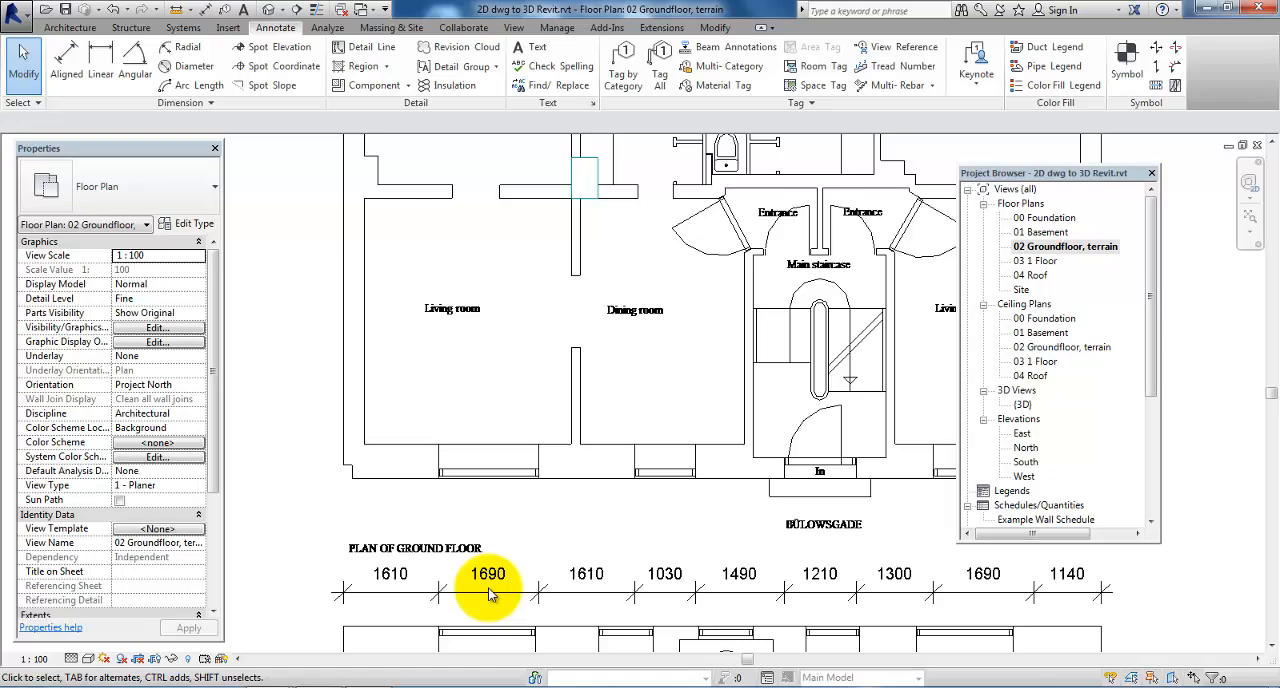
scroll(502, 610, "down", 5)
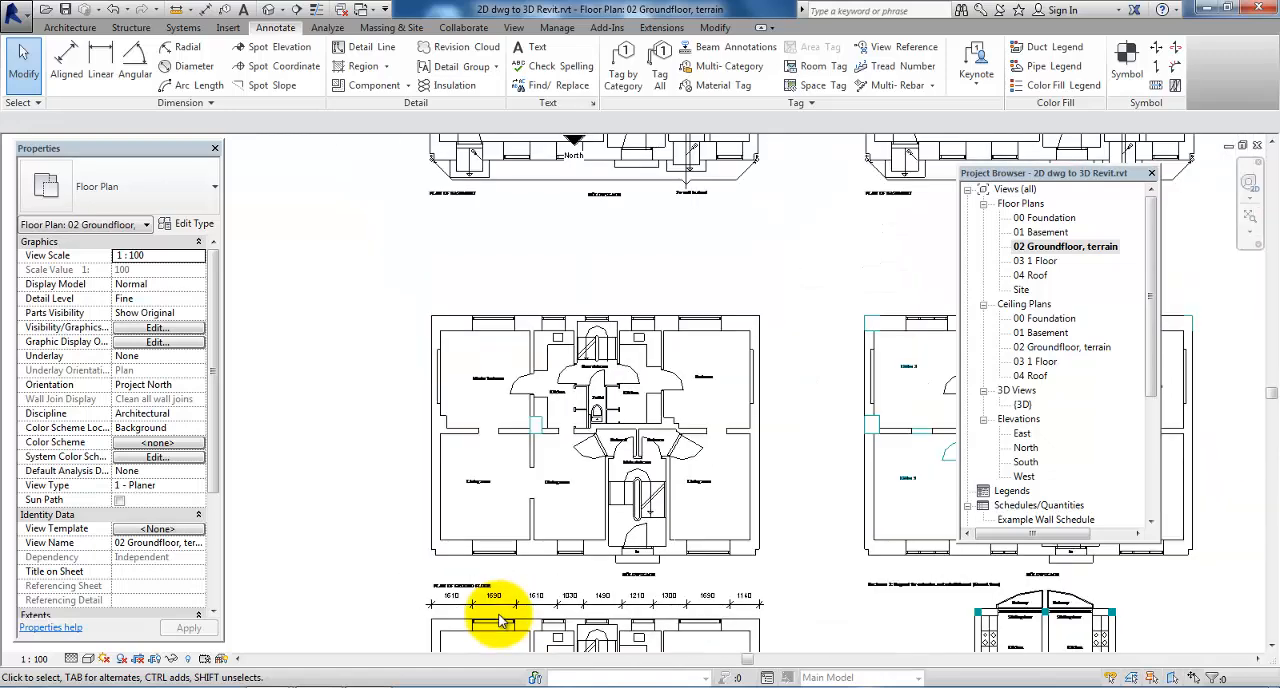
scroll(505, 601, "down", 4)
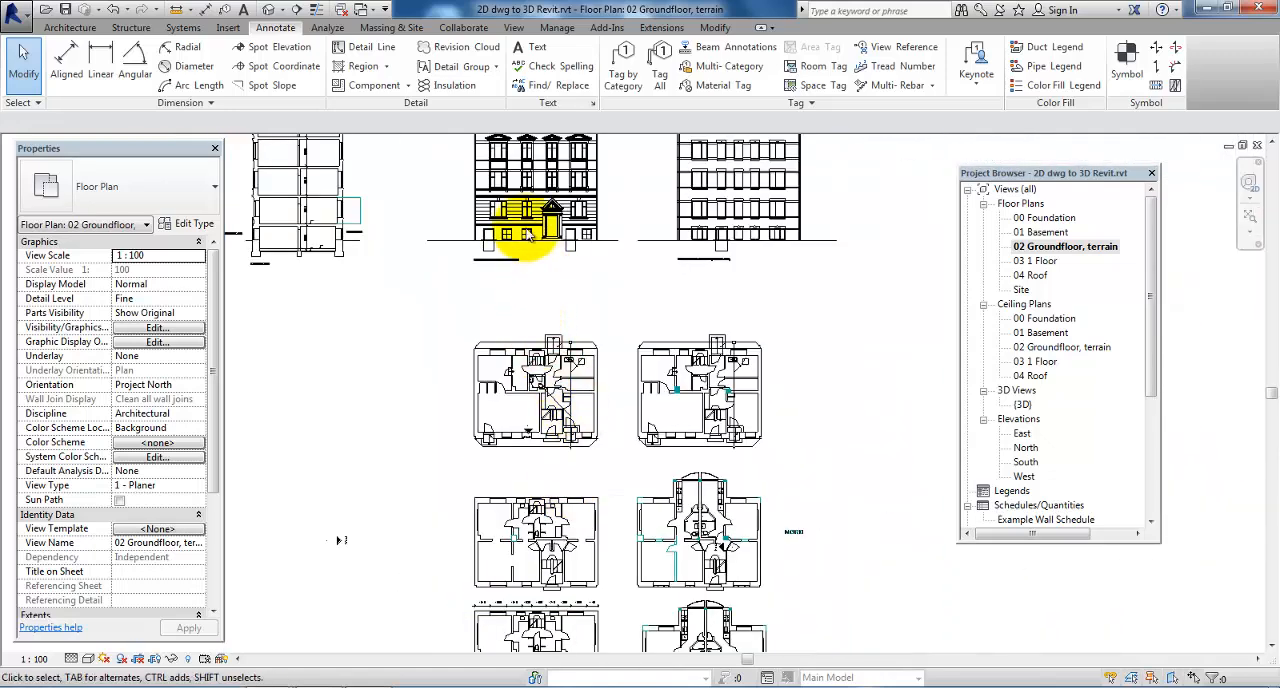
scroll(499, 197, "up", 10)
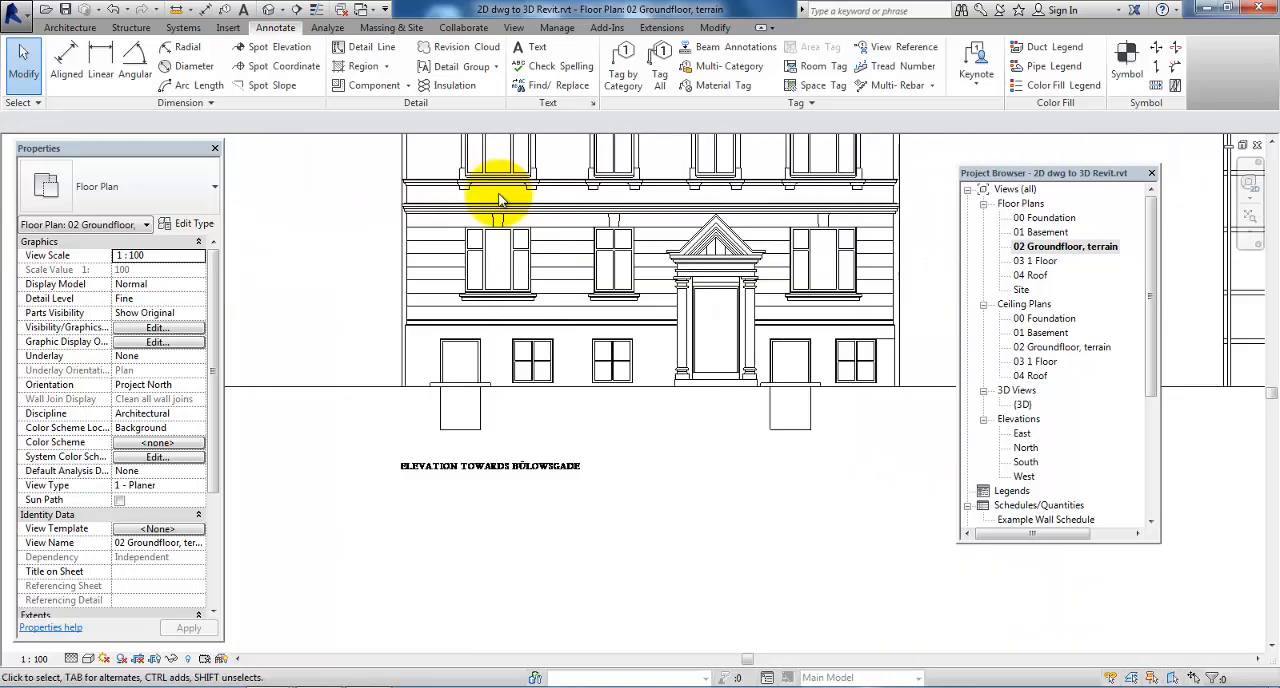
scroll(506, 257, "up", 2)
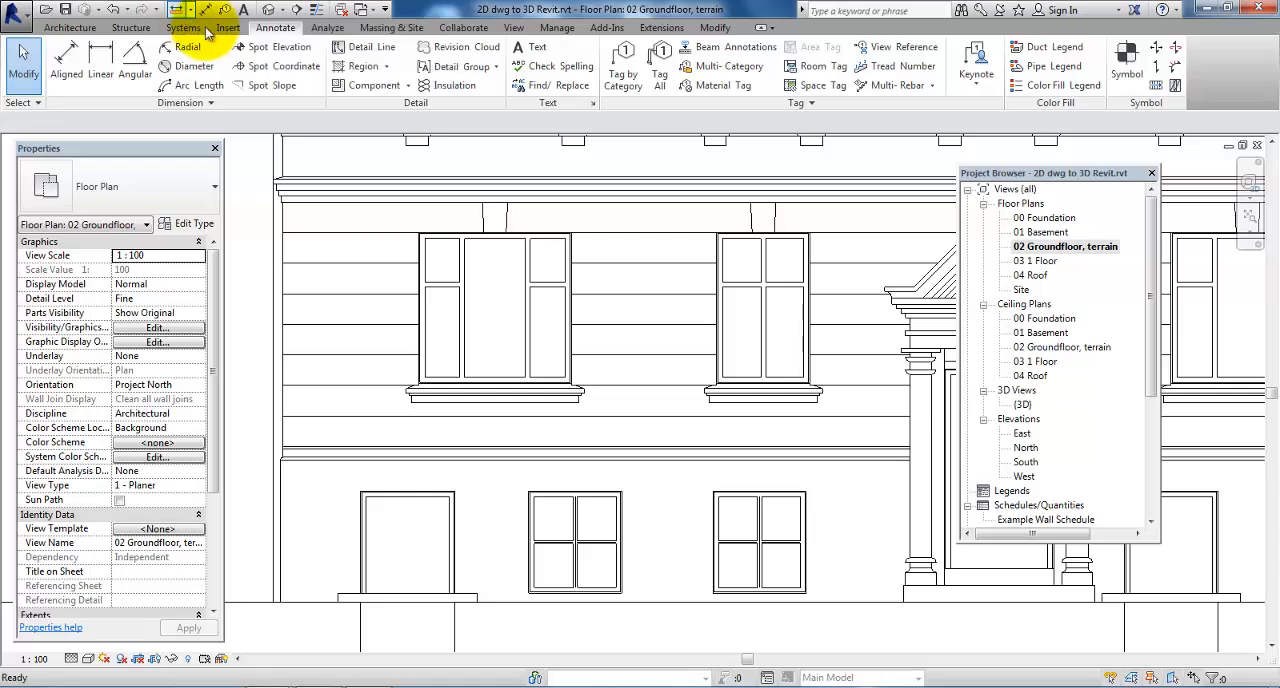
left_click(175, 9)
scroll(537, 228, "up", 2)
left_click(537, 233)
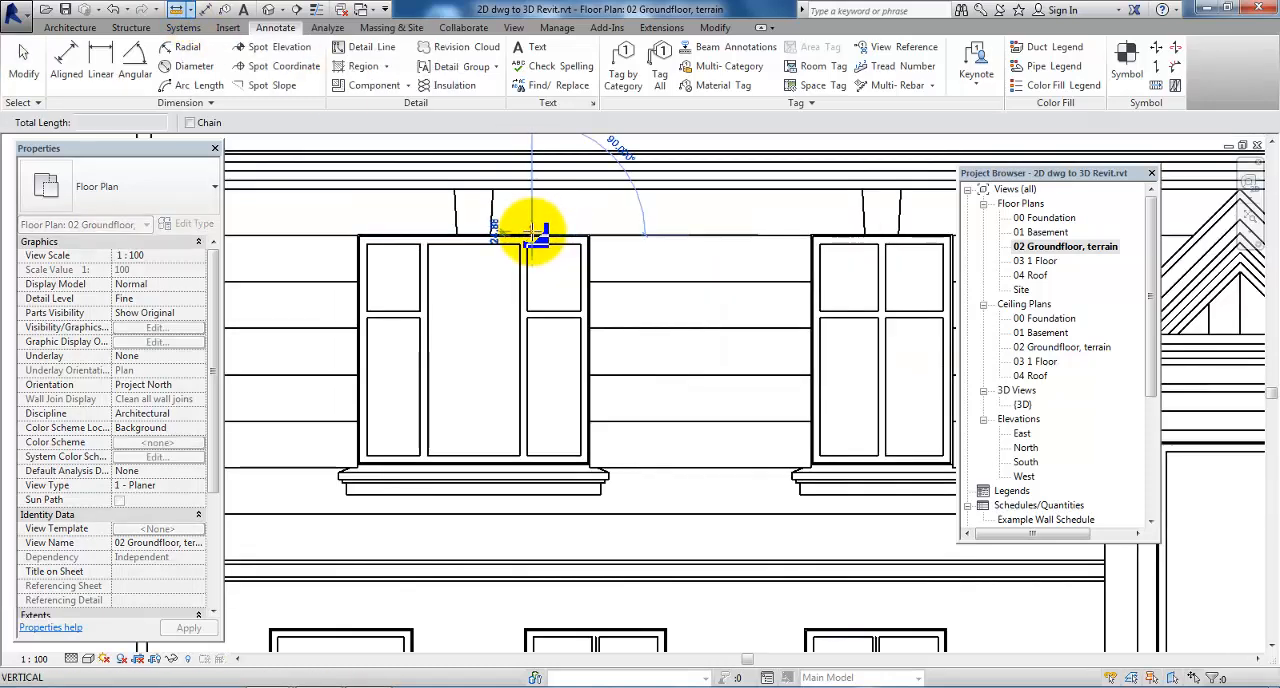
left_click(537, 464)
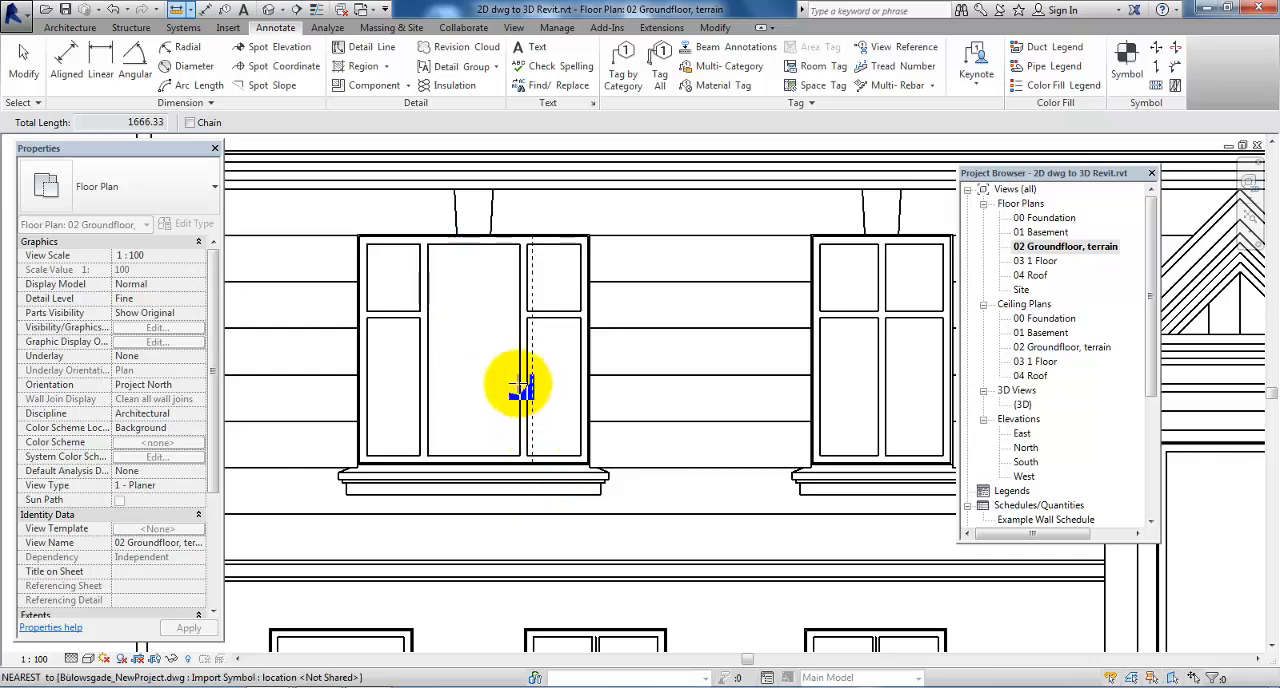
scroll(509, 357, "down", 4)
key("Escape")
Reveal the hidden elements, unhide the whole wall category in the ground floor view, and leave the reveal mode
scroll(520, 325, "down", 5)
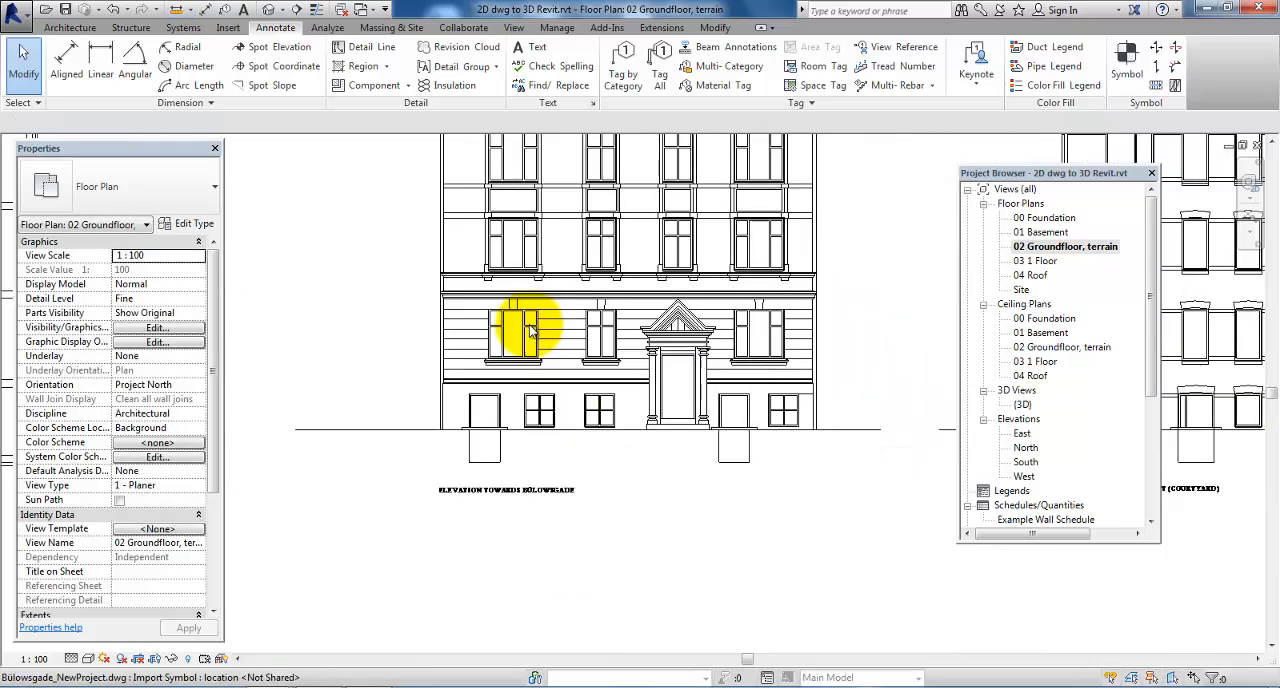
scroll(500, 514, "down", 4)
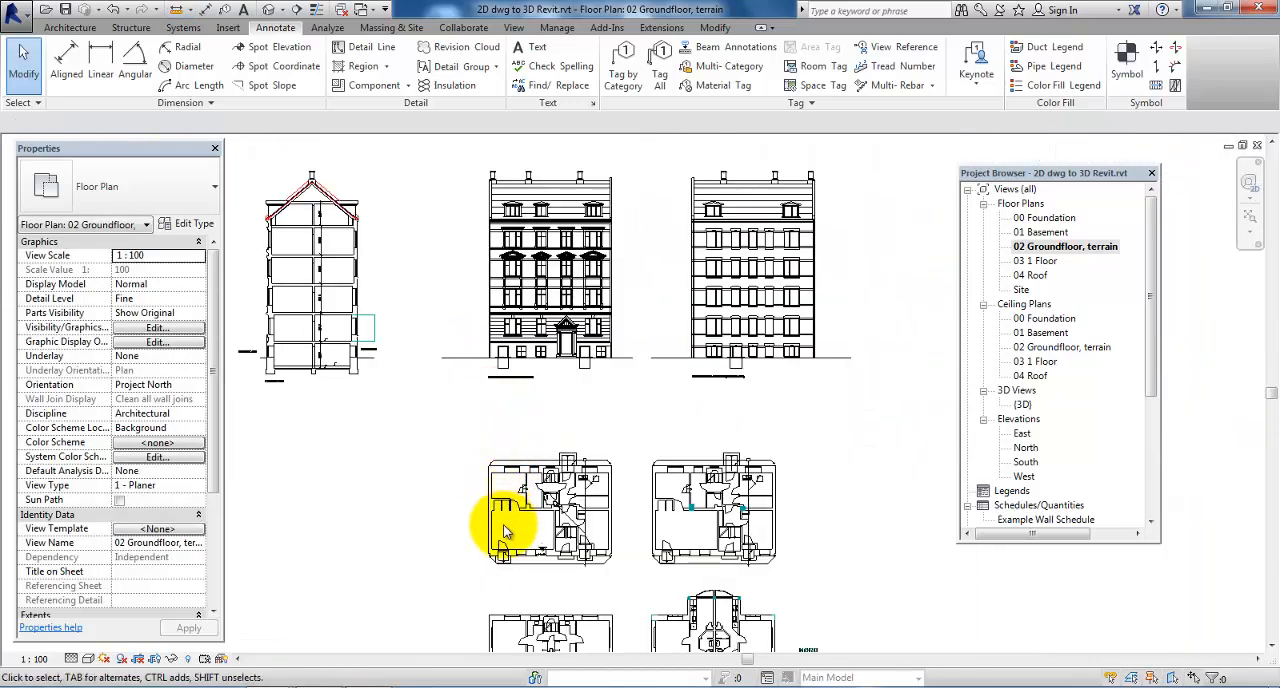
middle_click_drag(512, 598, 508, 504)
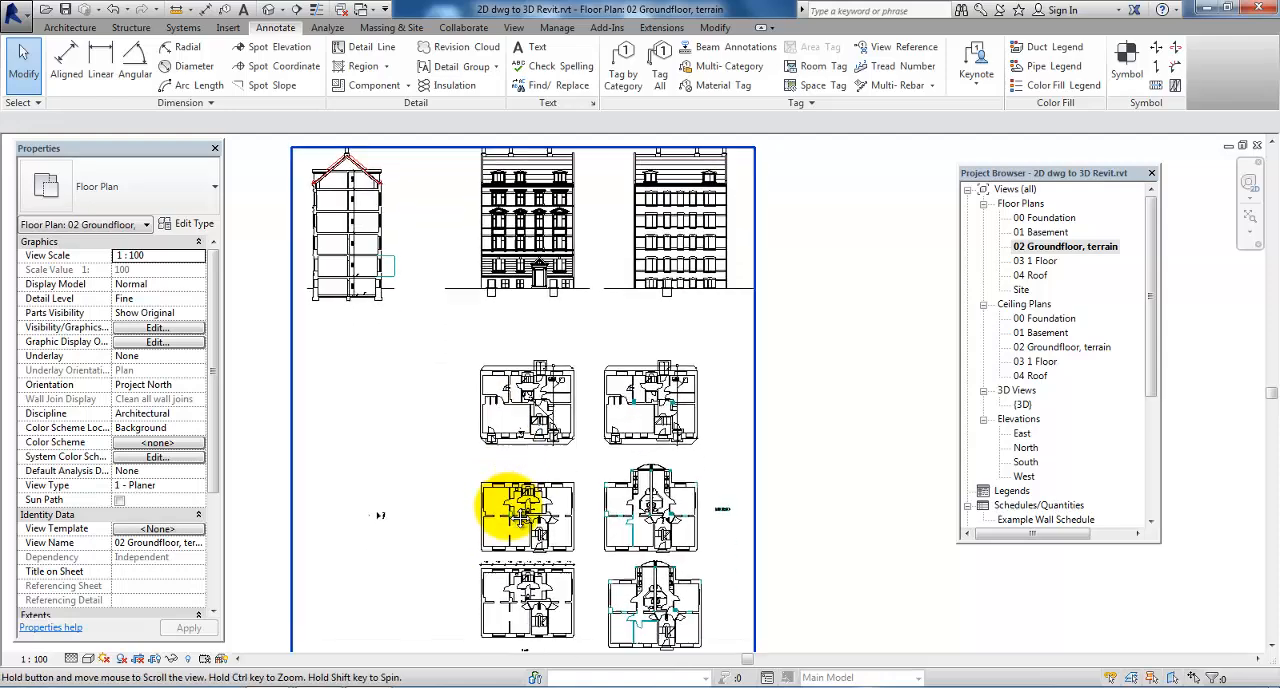
scroll(510, 510, "up", 2)
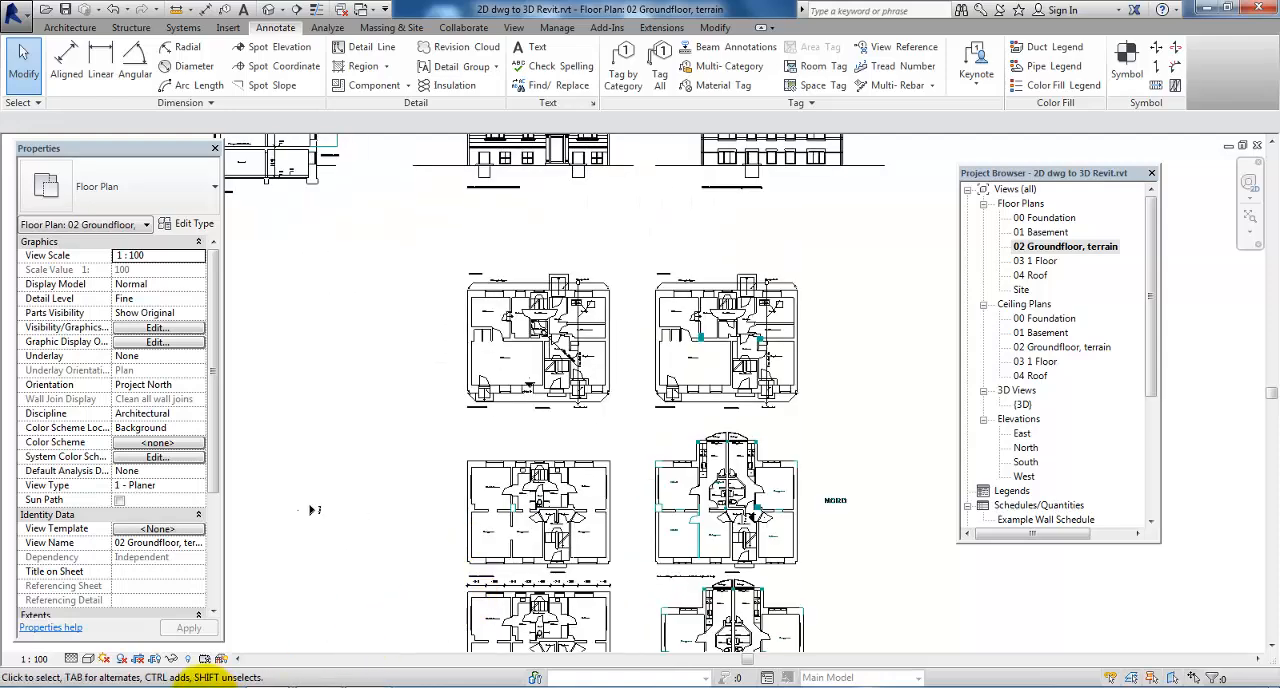
left_click(188, 659)
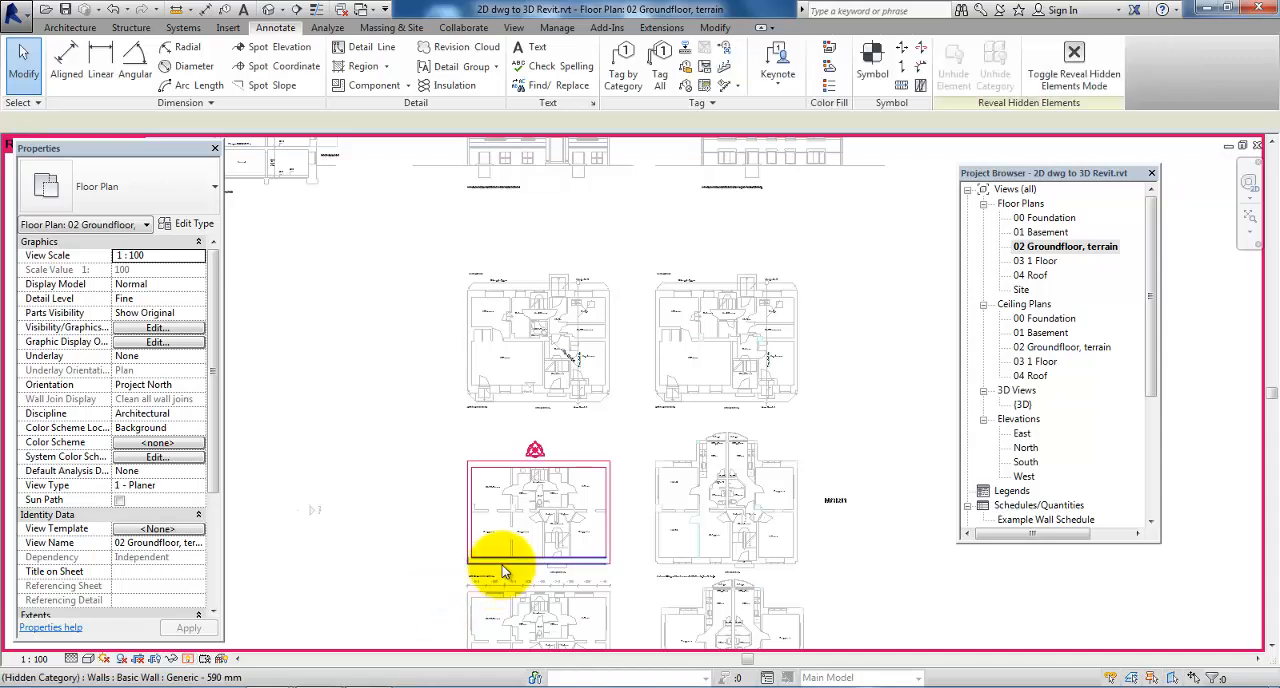
left_click(503, 563)
right_click(501, 560)
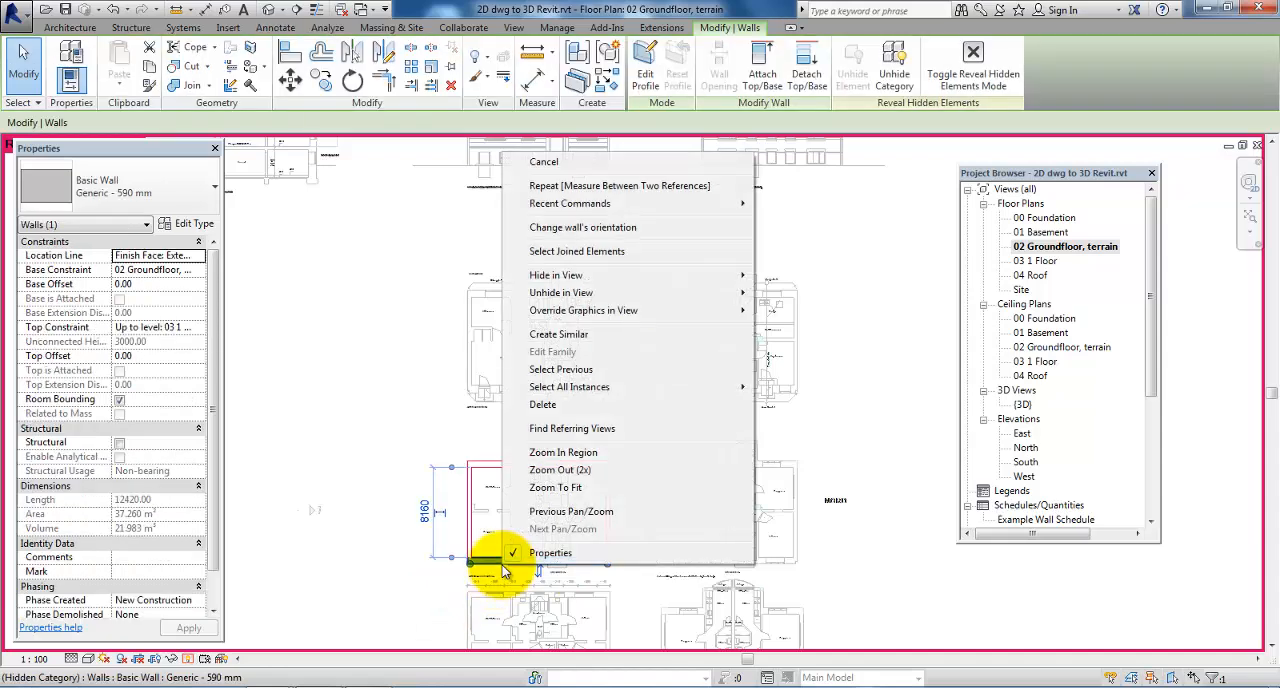
mouse_move(568, 295)
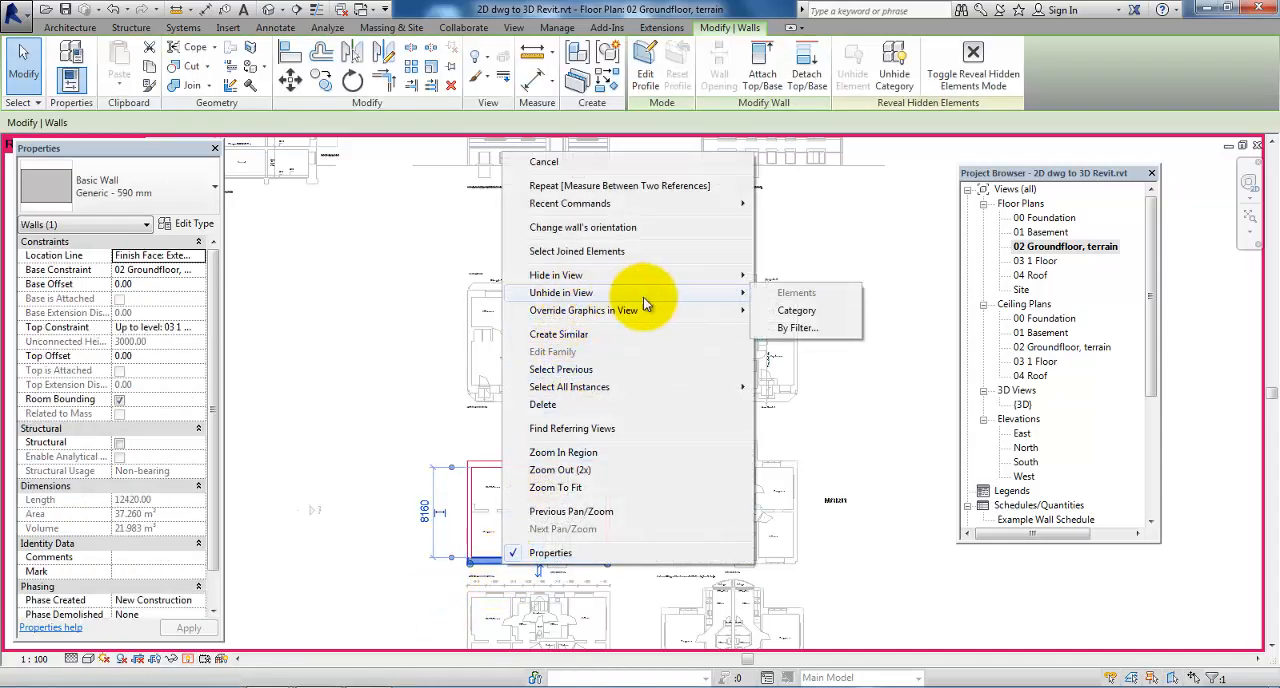
left_click(795, 316)
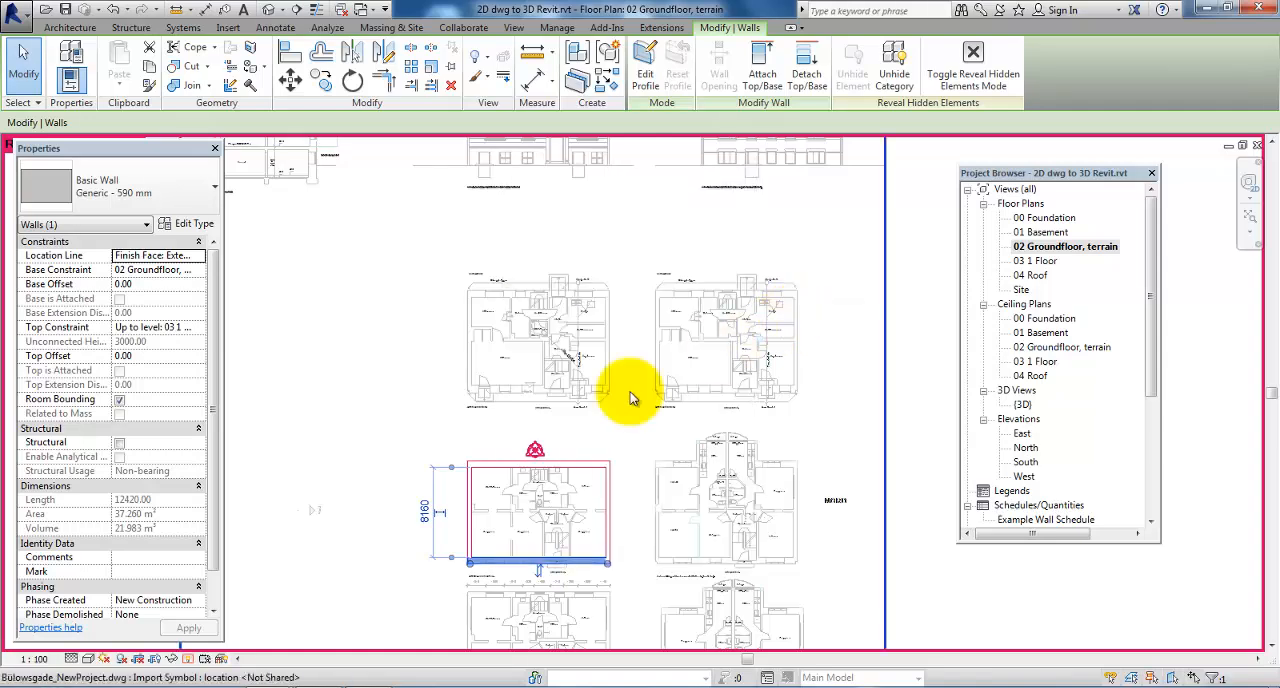
left_click(188, 663)
left_click(374, 544)
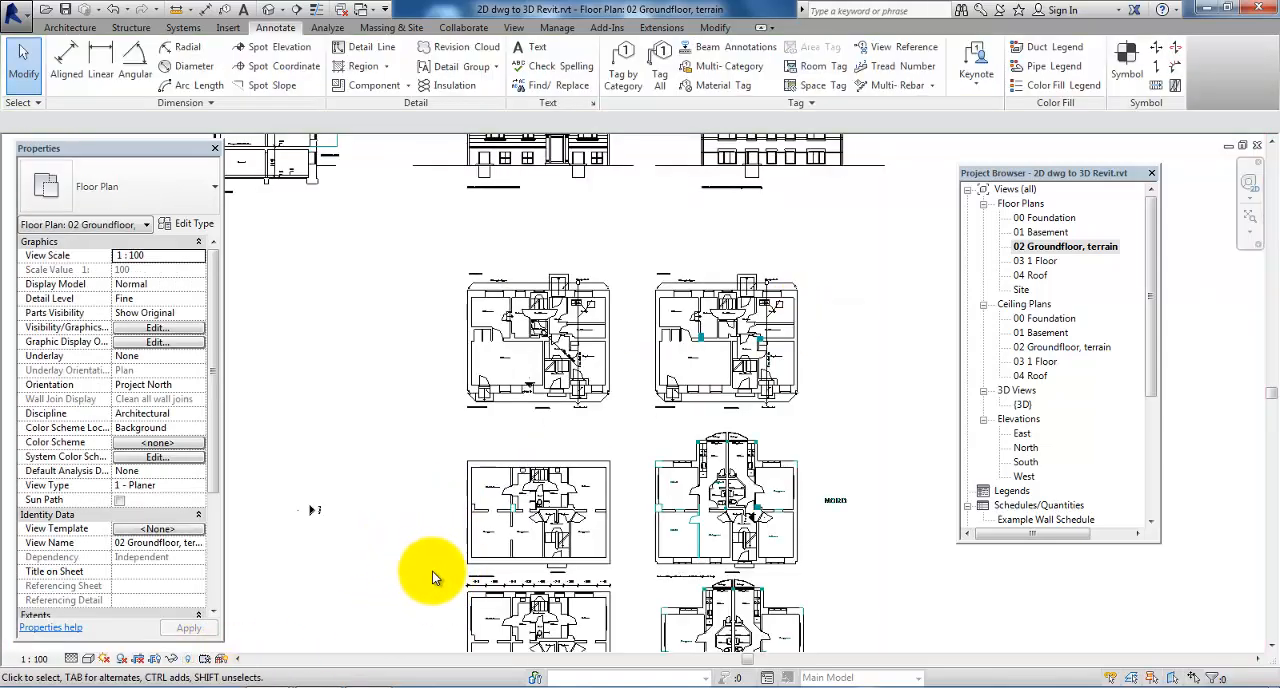
scroll(488, 578, "up", 2)
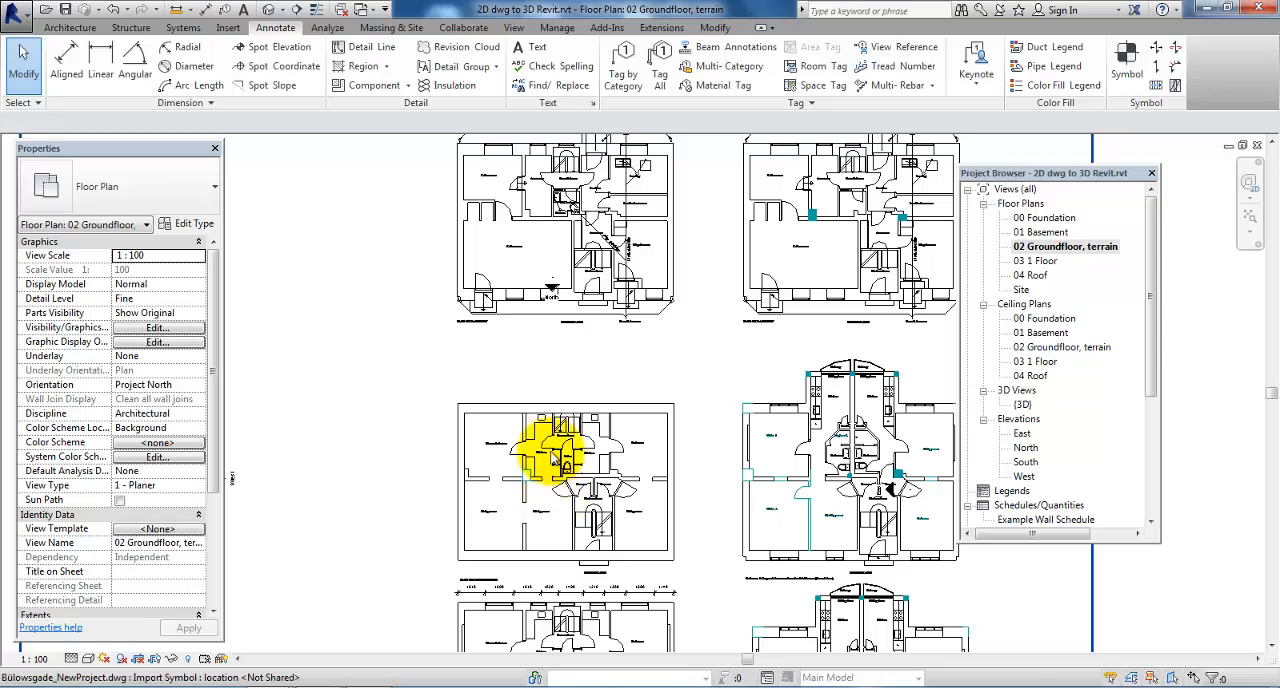
left_click(74, 28)
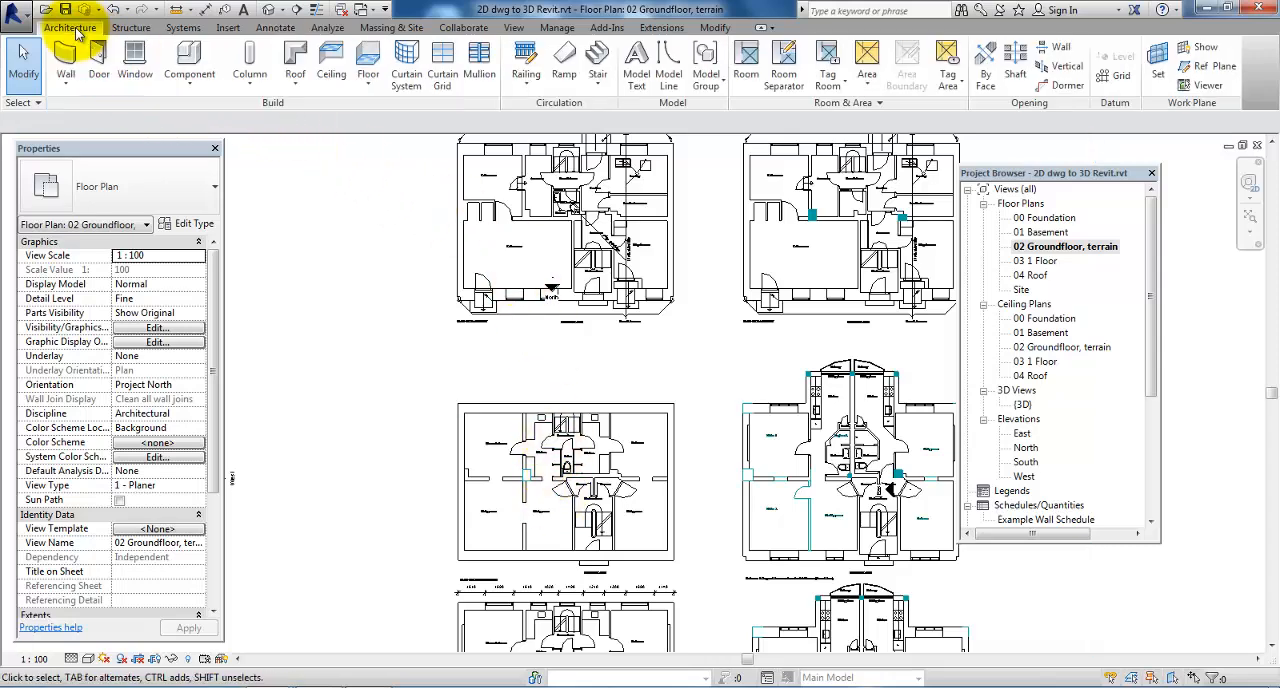
left_click(135, 62)
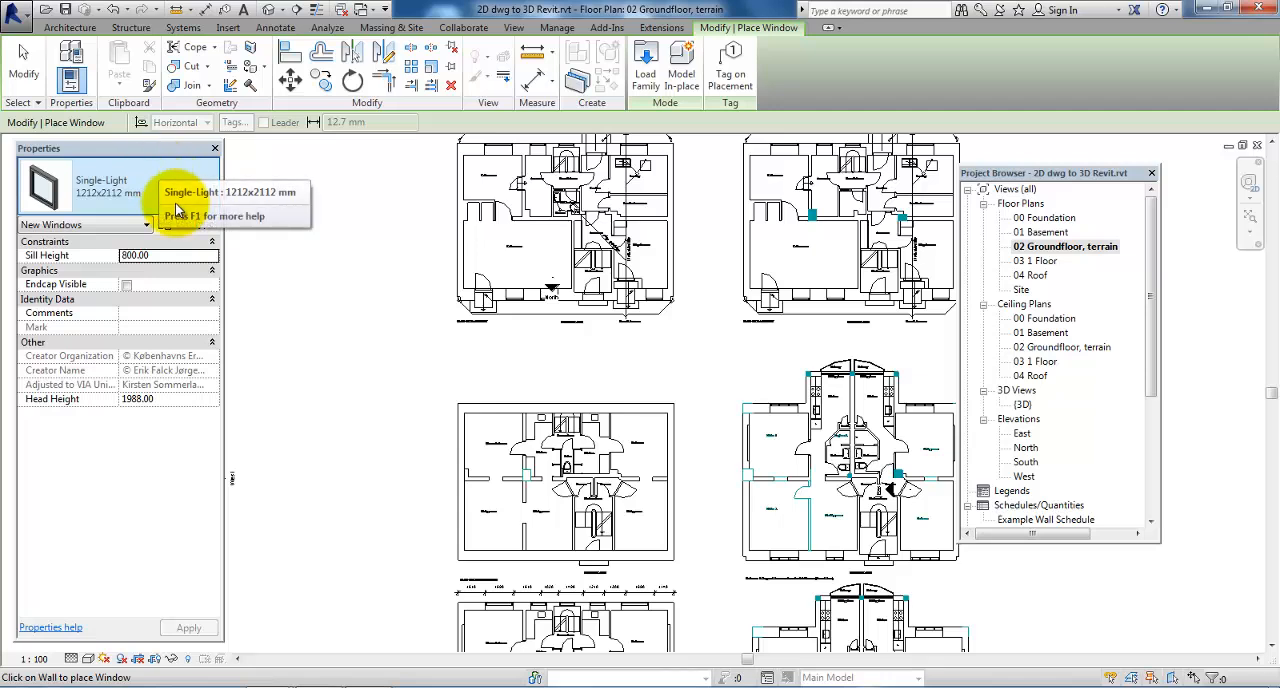
left_click(177, 194)
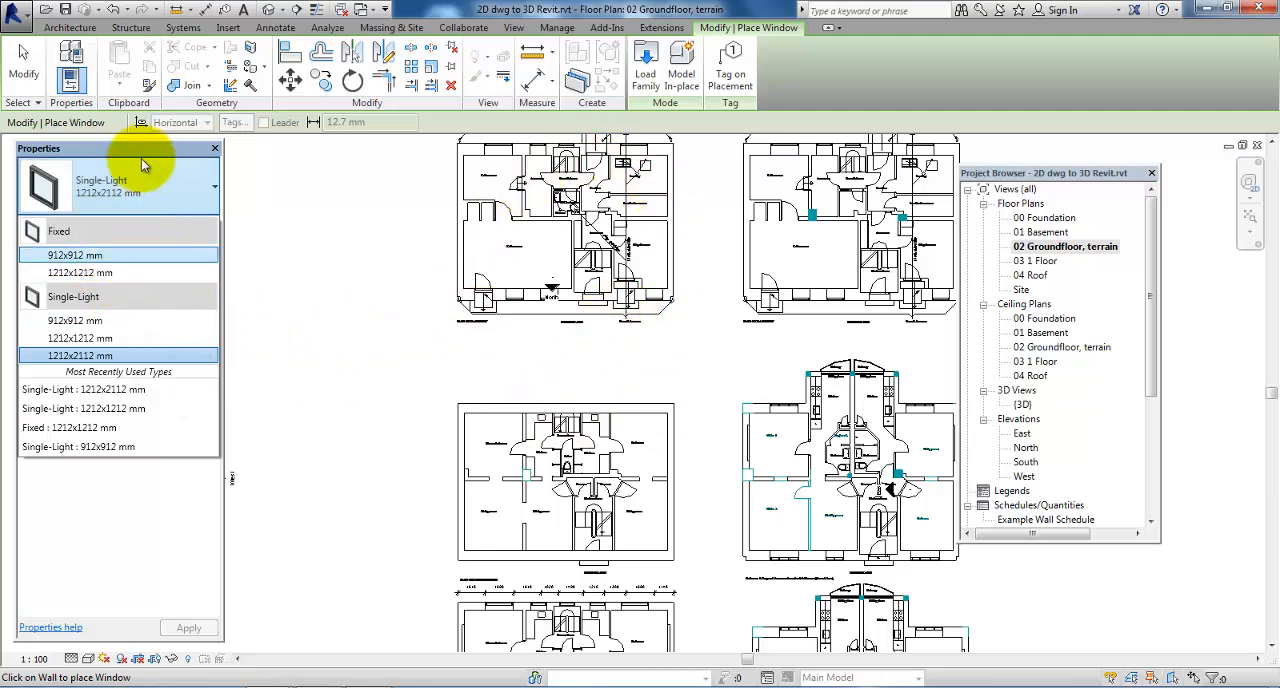
mouse_move(112, 273)
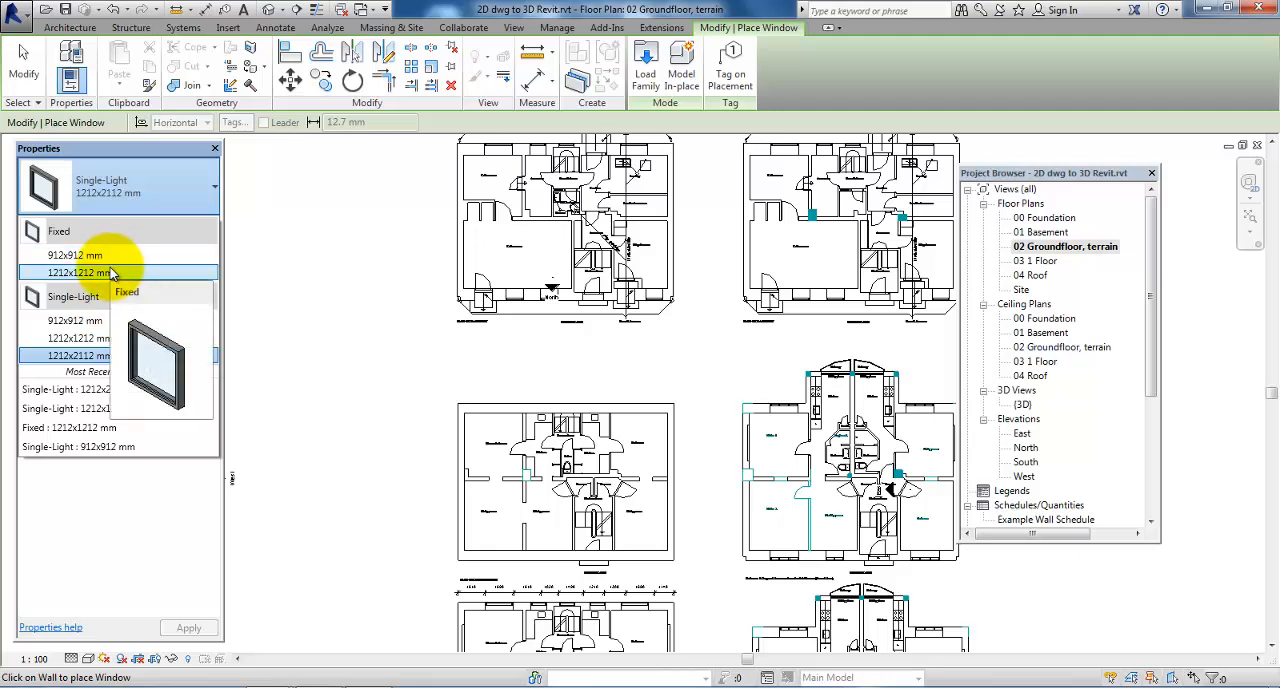
left_click(311, 341)
key("Escape")
Duplicate the Single-Light 1212x2112 mm window type as 1690x1667 mm, with rough width 1690 and rough height 1667
scroll(435, 458, "down", 3)
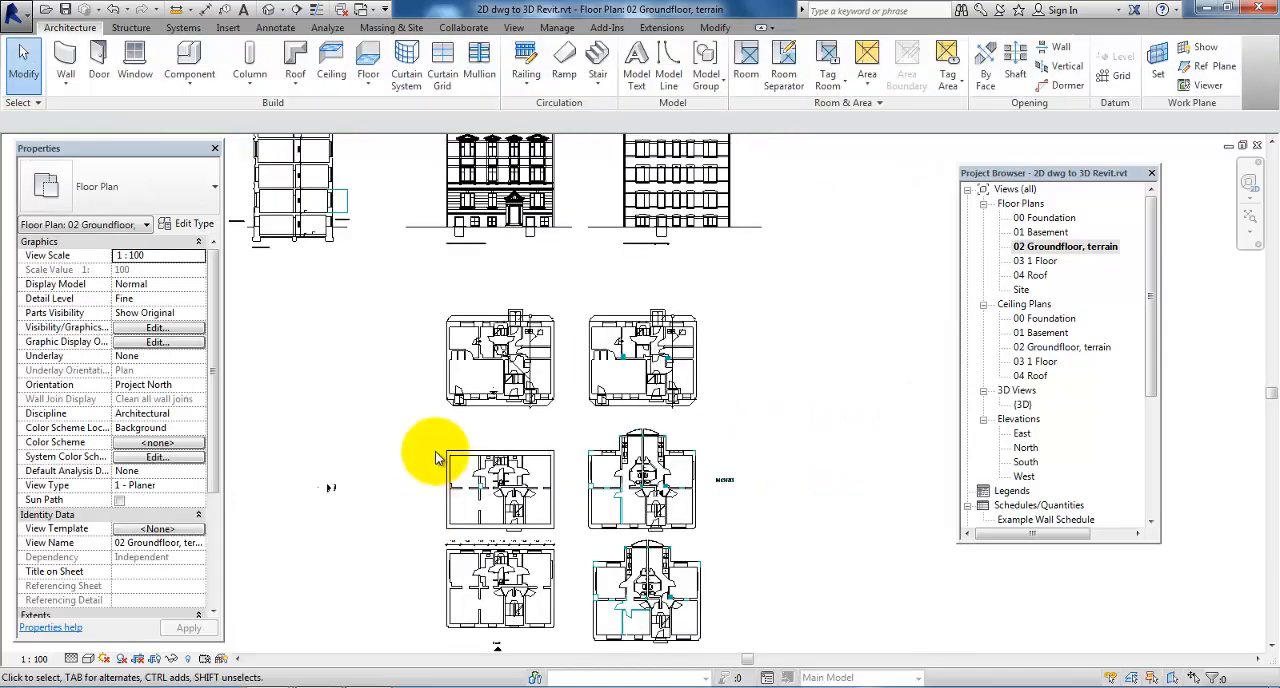
scroll(470, 190, "up", 5)
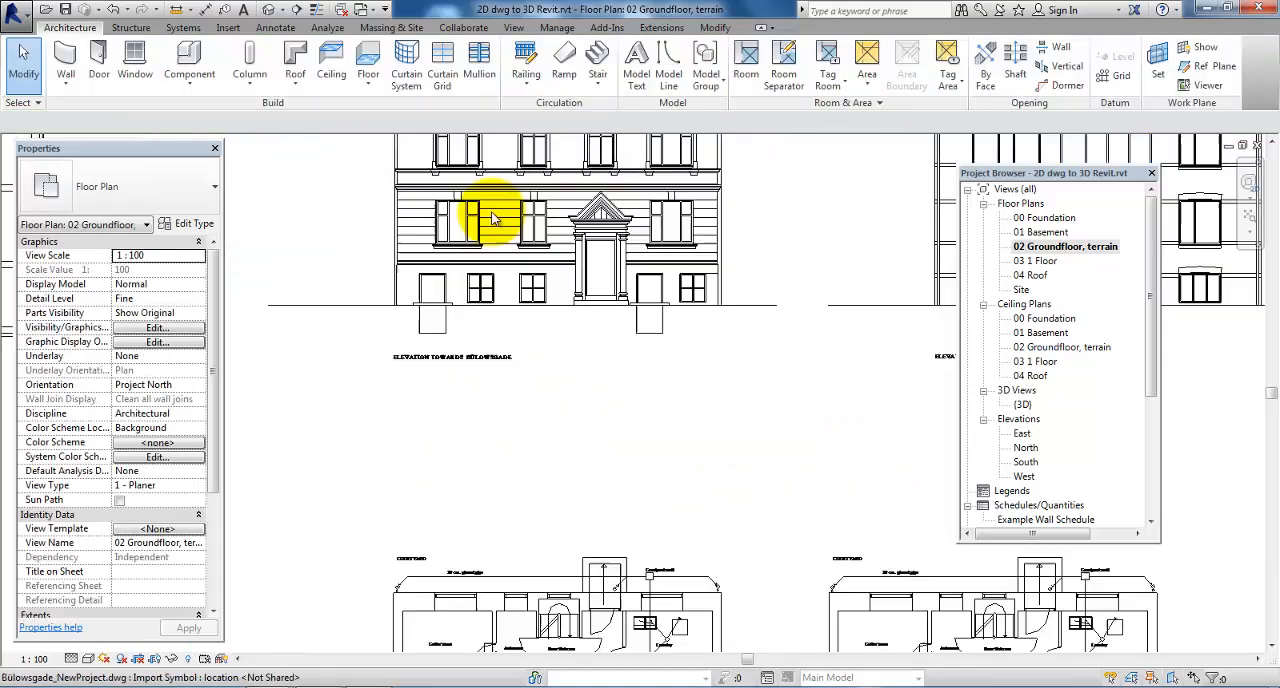
scroll(493, 218, "up", 1)
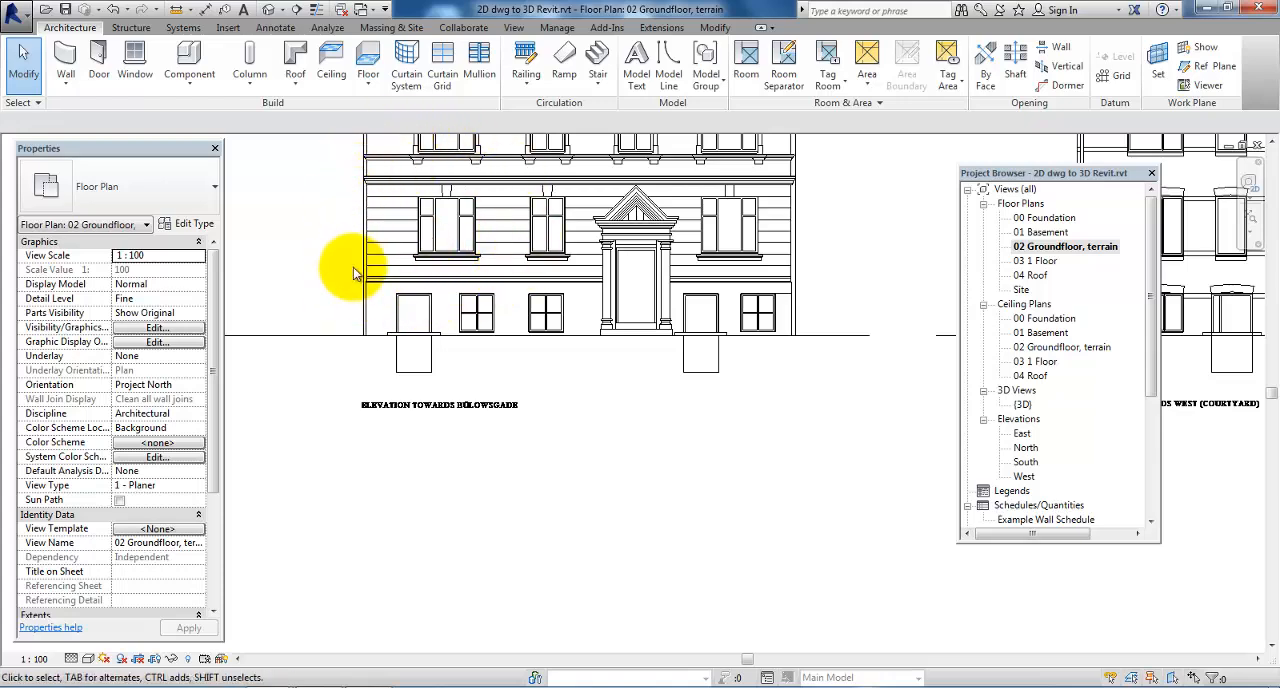
scroll(350, 262, "down", 5)
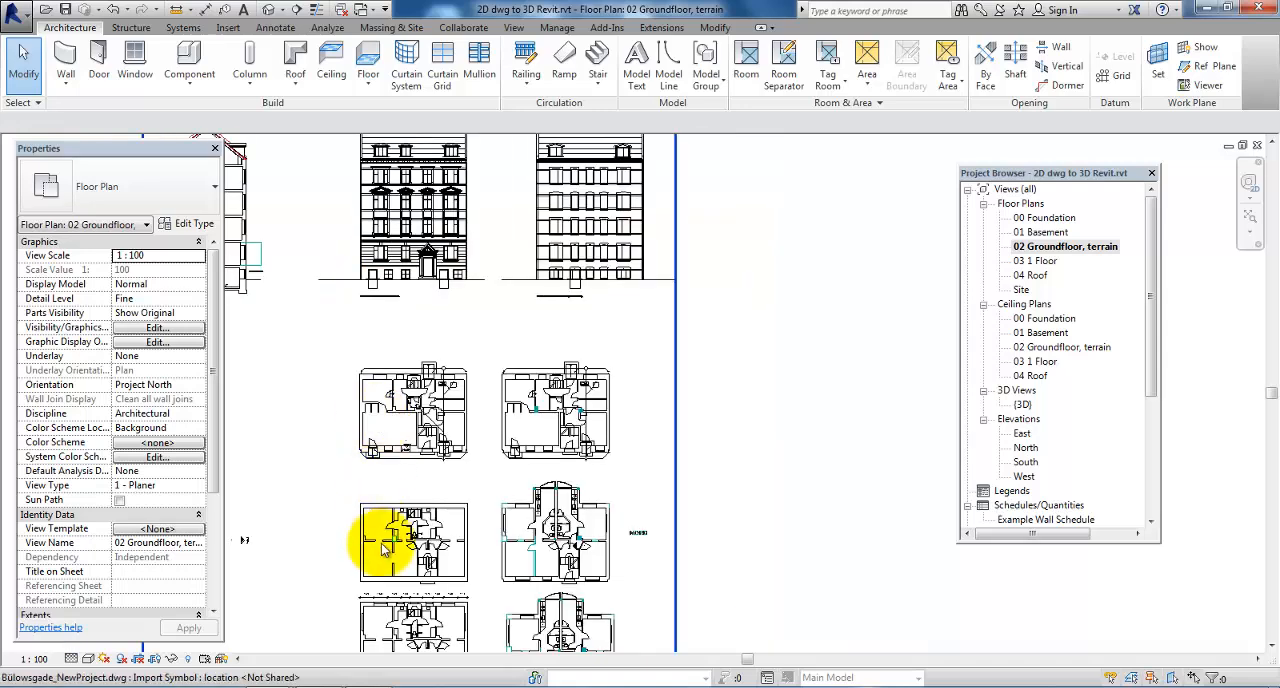
scroll(383, 548, "up", 4)
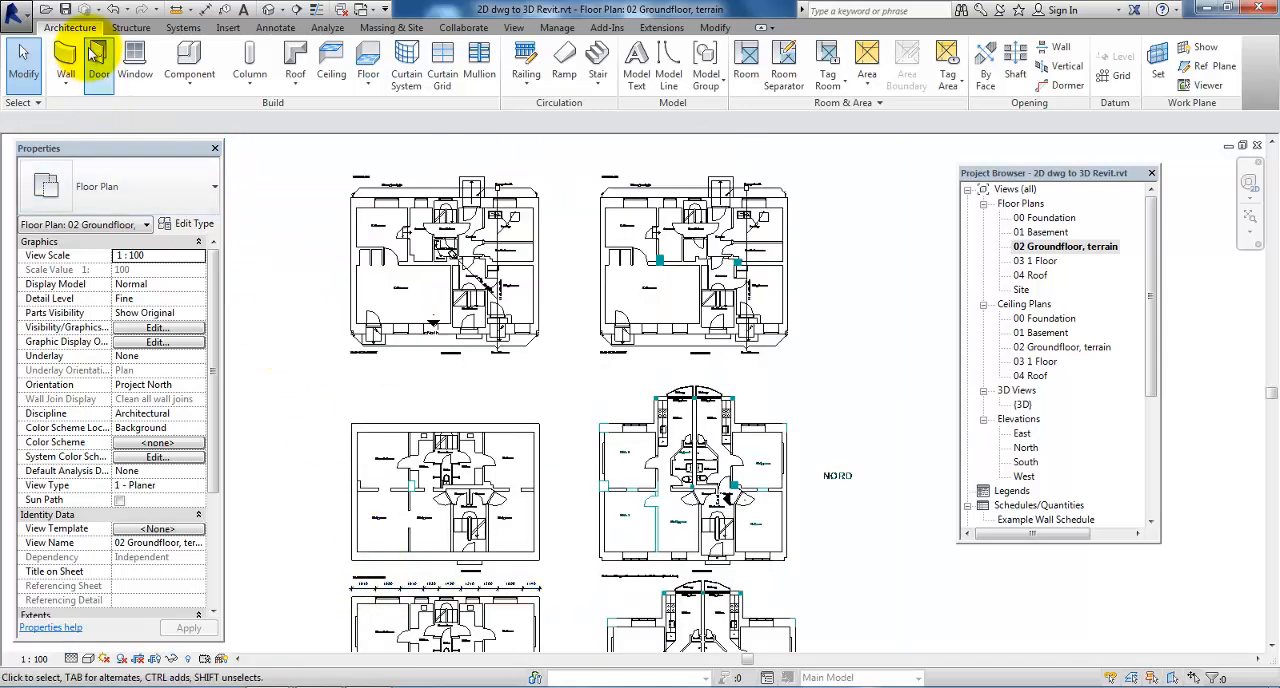
left_click(135, 60)
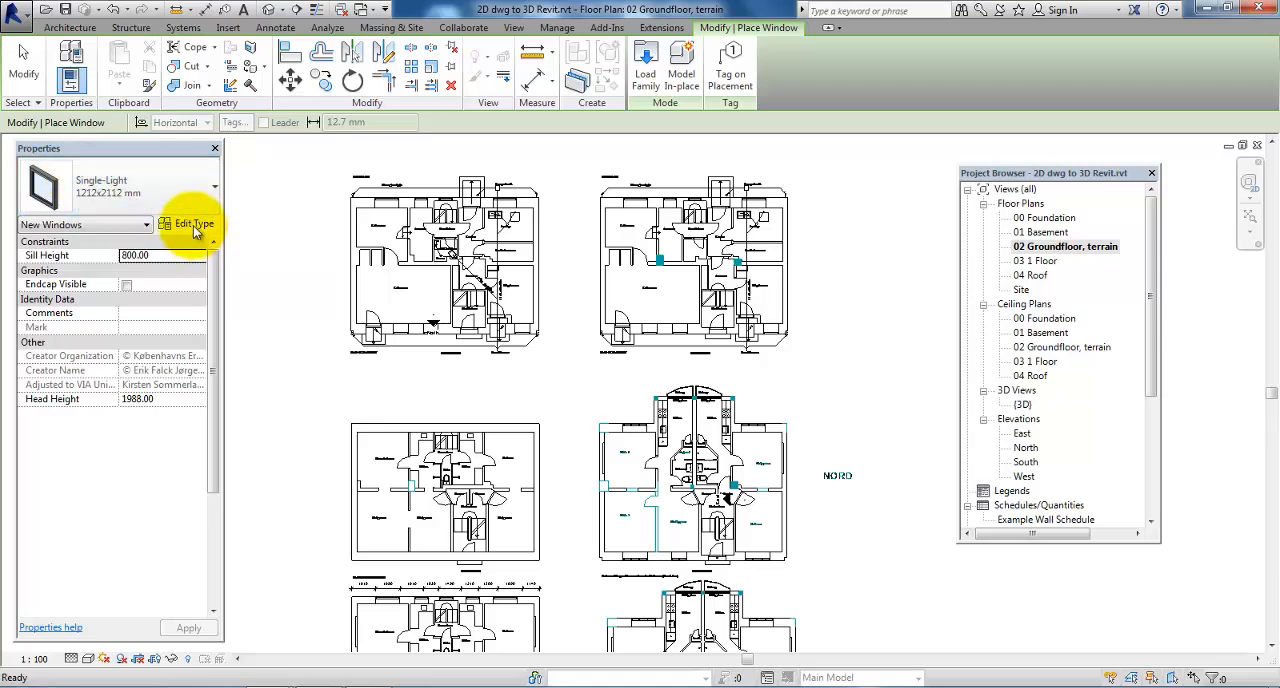
left_click(190, 225)
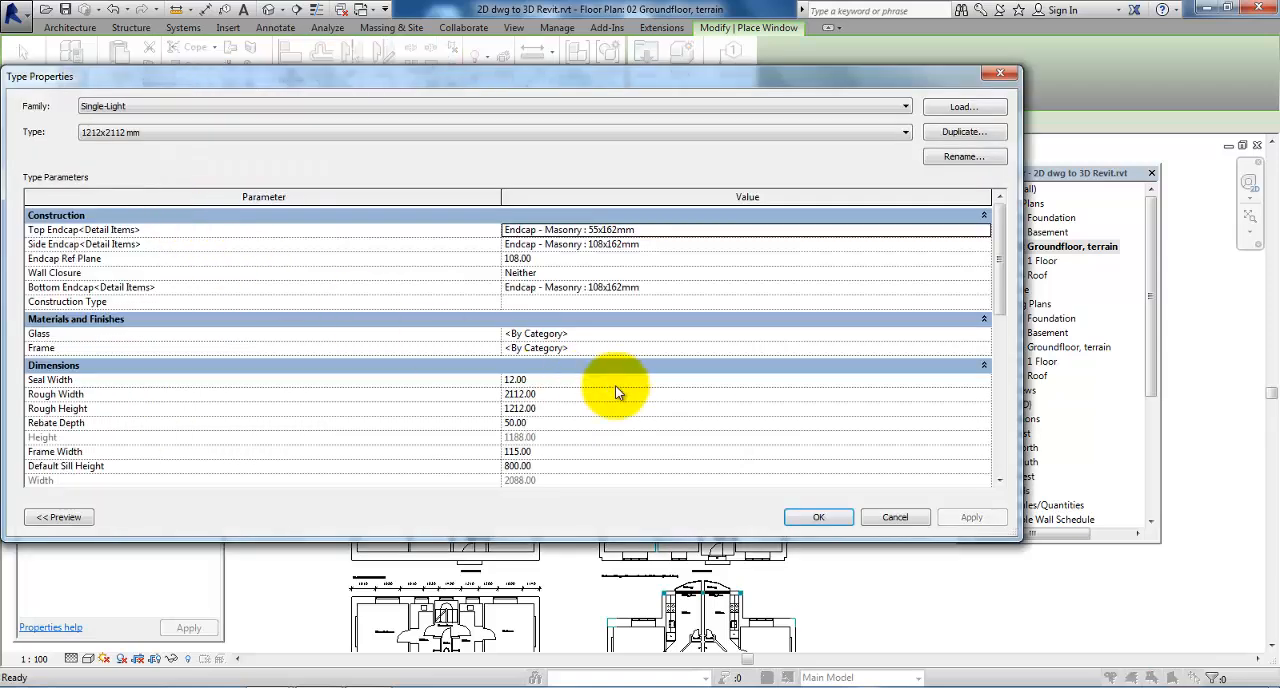
left_click(942, 134)
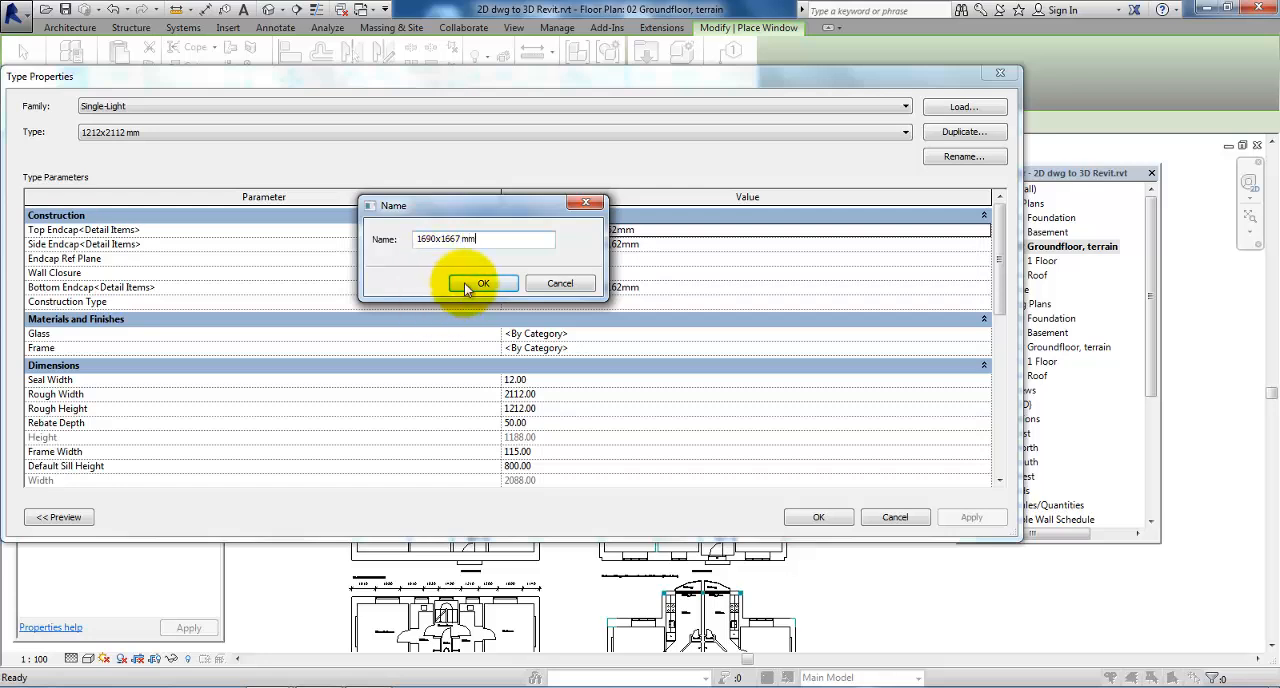
left_click(466, 284)
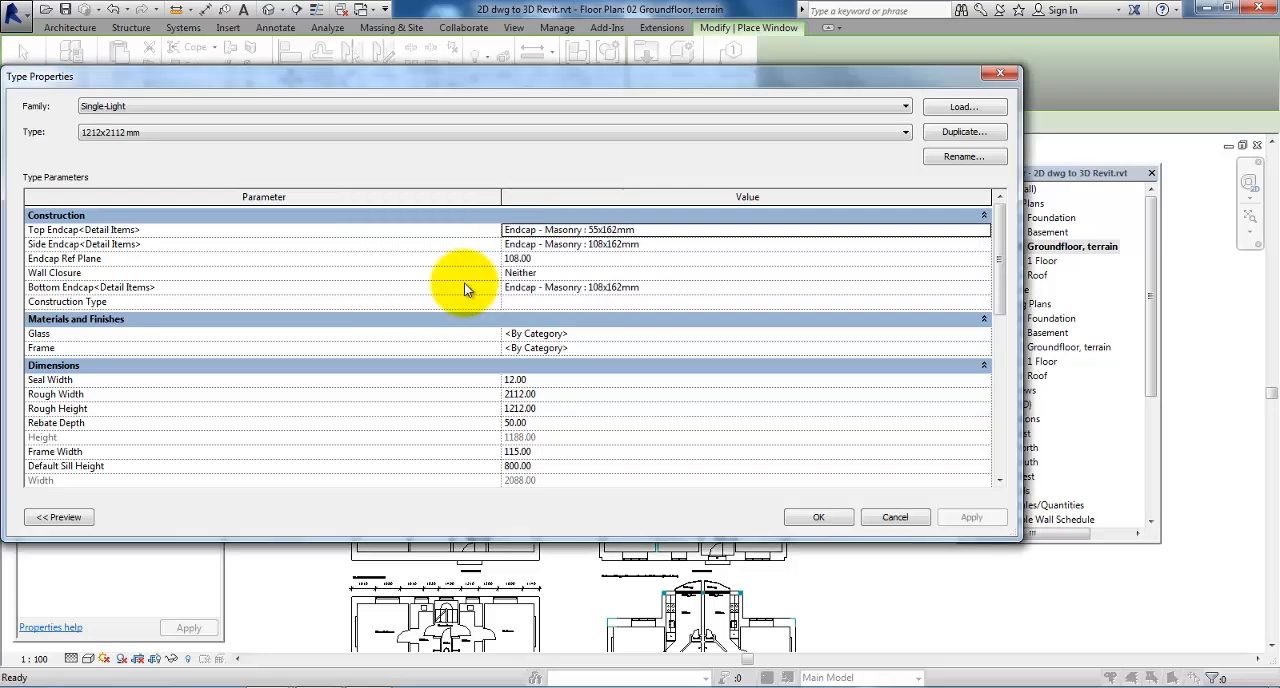
left_click(547, 395)
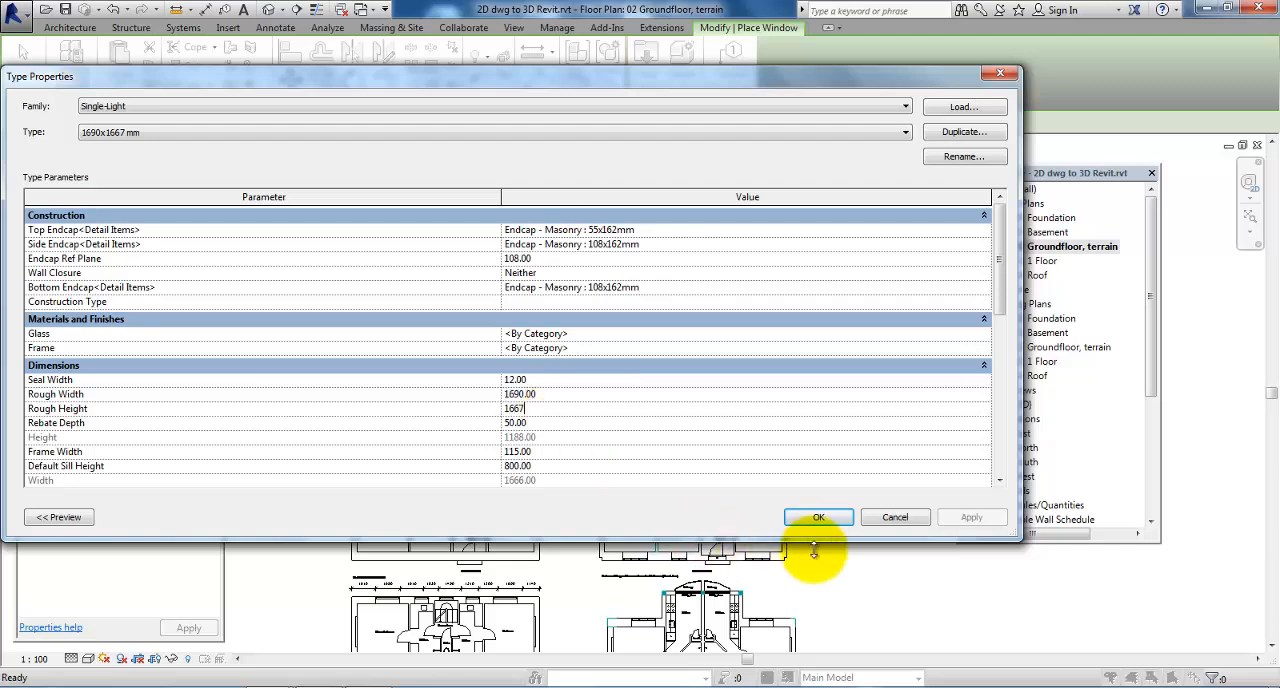
left_click(818, 517)
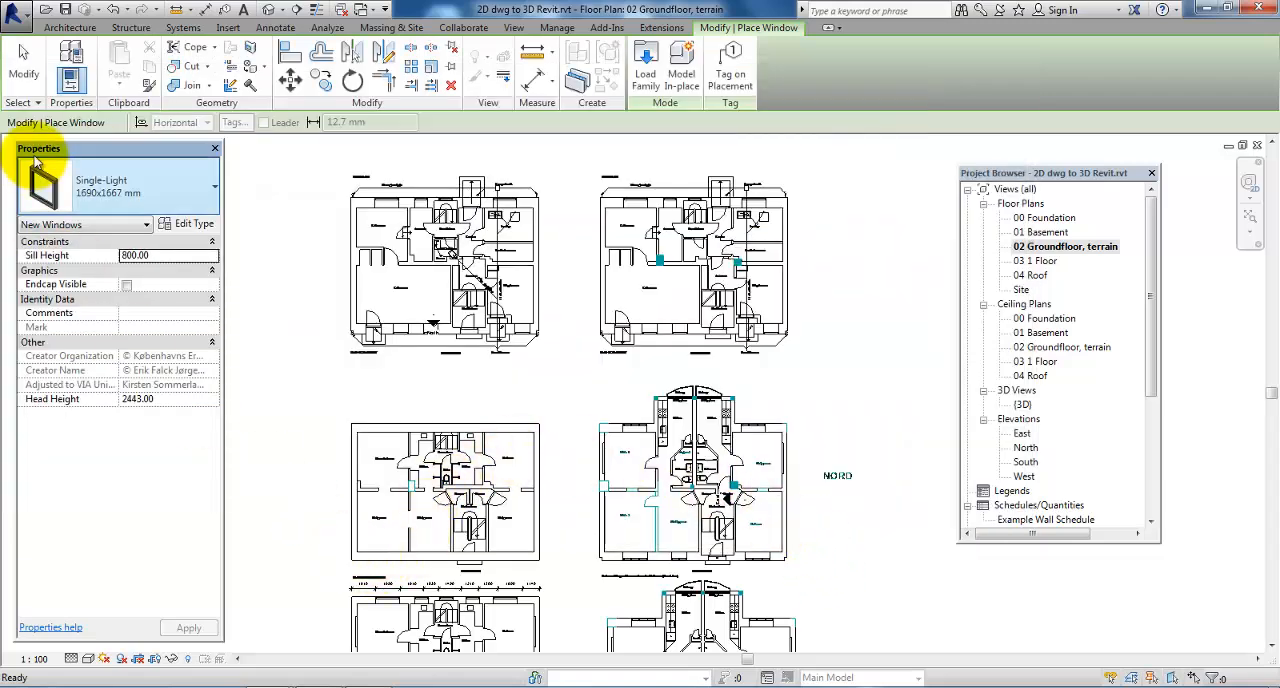
Place a Single-Light 1690x1667 mm window in the ground floor front wall beside the living room, above the 1690 dimension
left_click(112, 186)
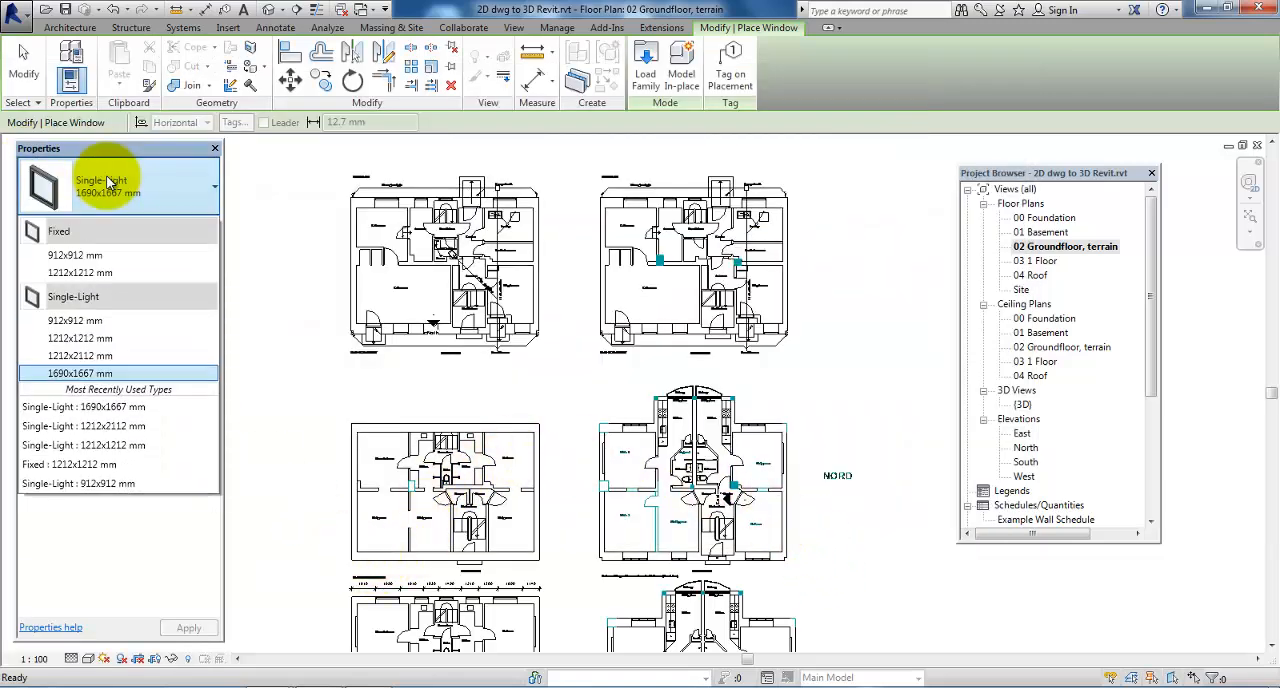
left_click(100, 370)
scroll(375, 558, "up", 2)
scroll(372, 562, "up", 3)
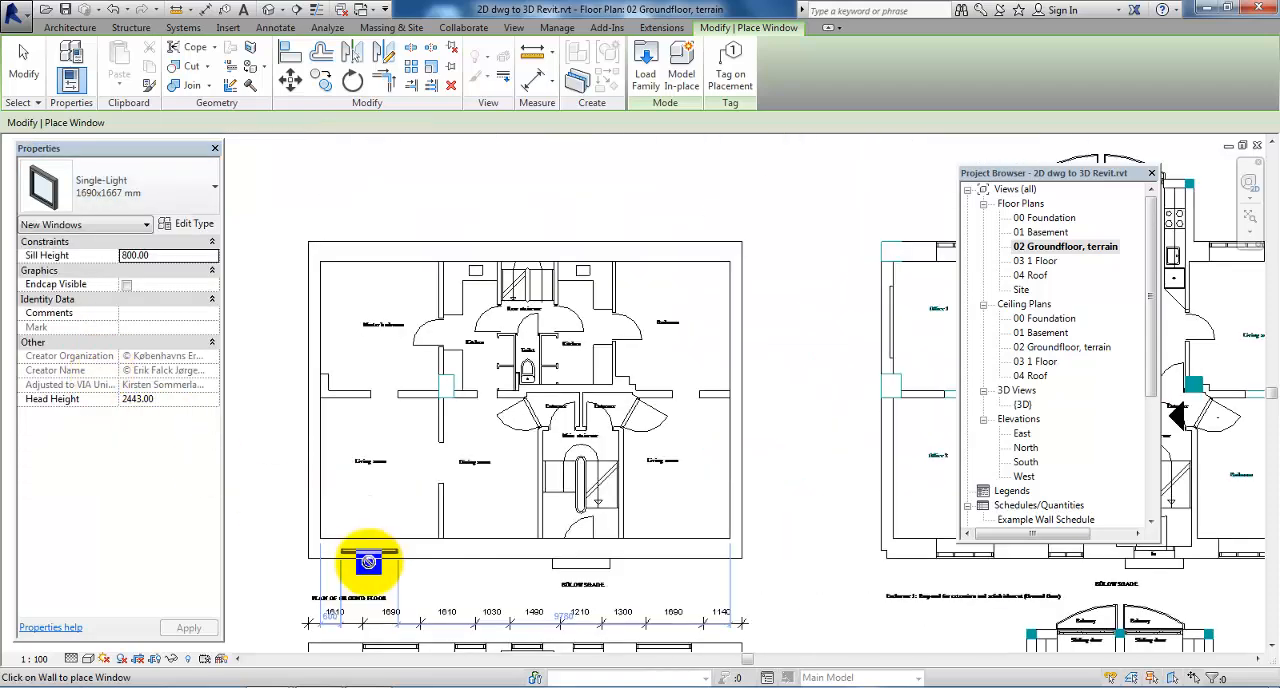
scroll(391, 548, "up", 1)
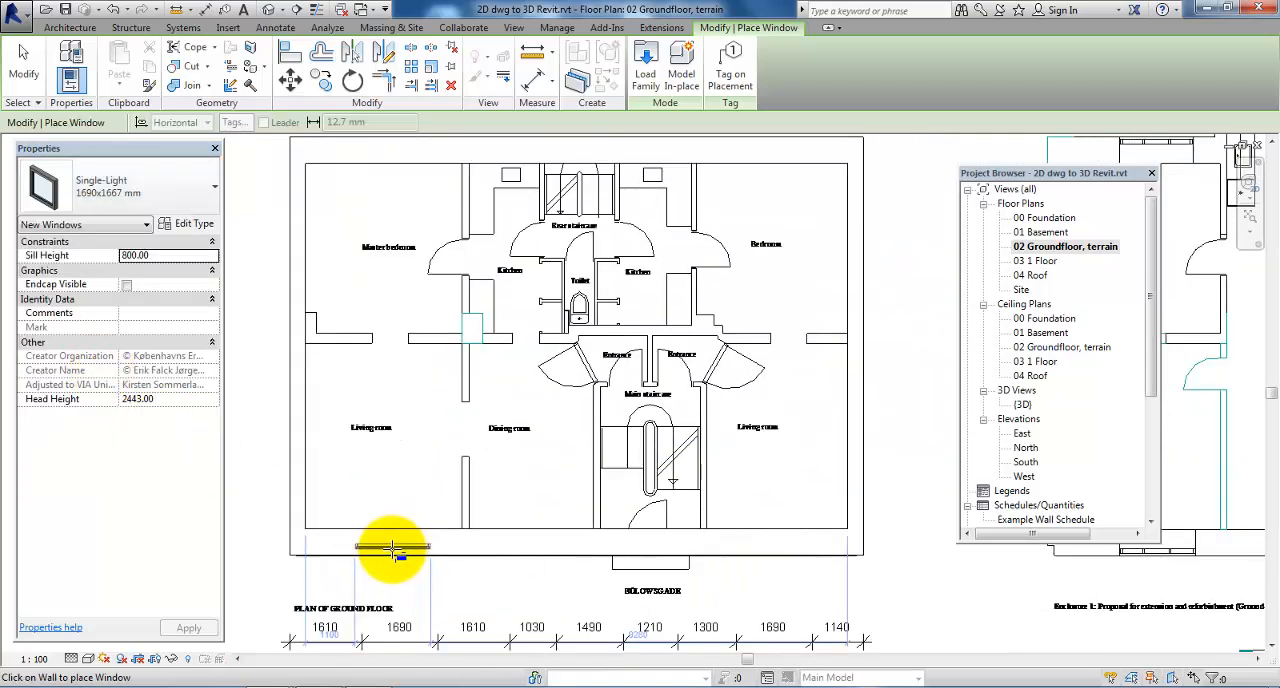
middle_click_drag(383, 546, 425, 433)
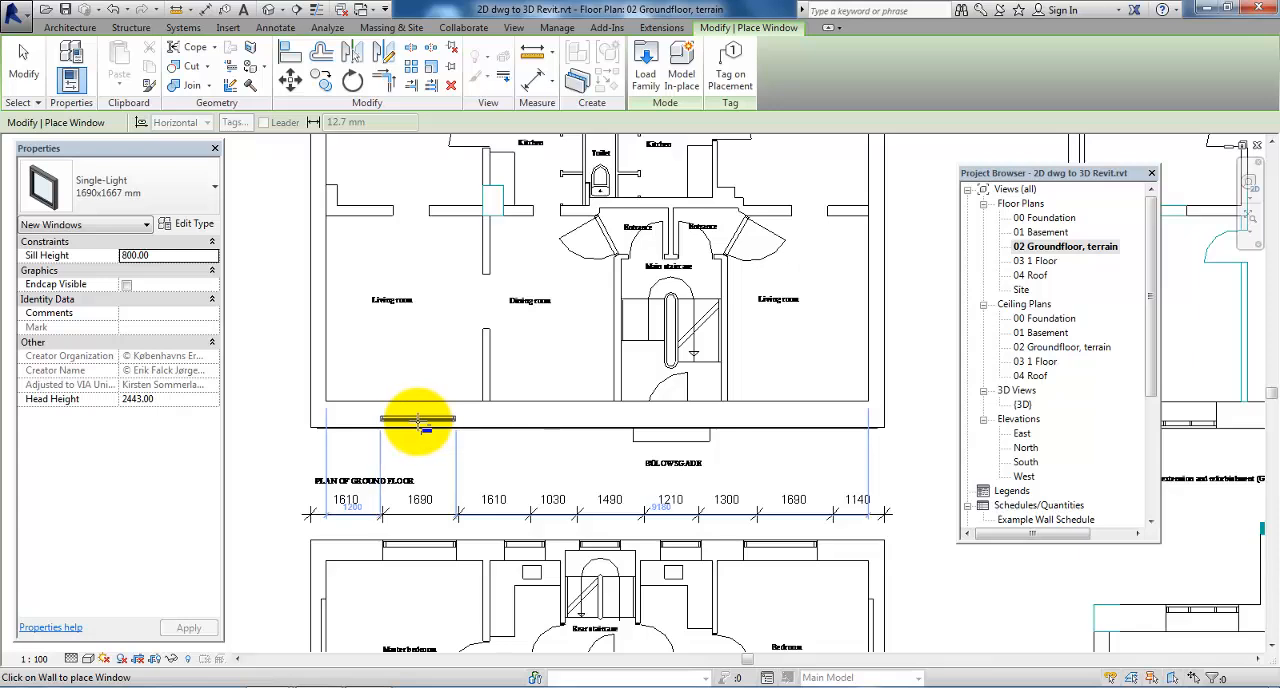
left_click(420, 425)
key("Escape")
key("Escape")
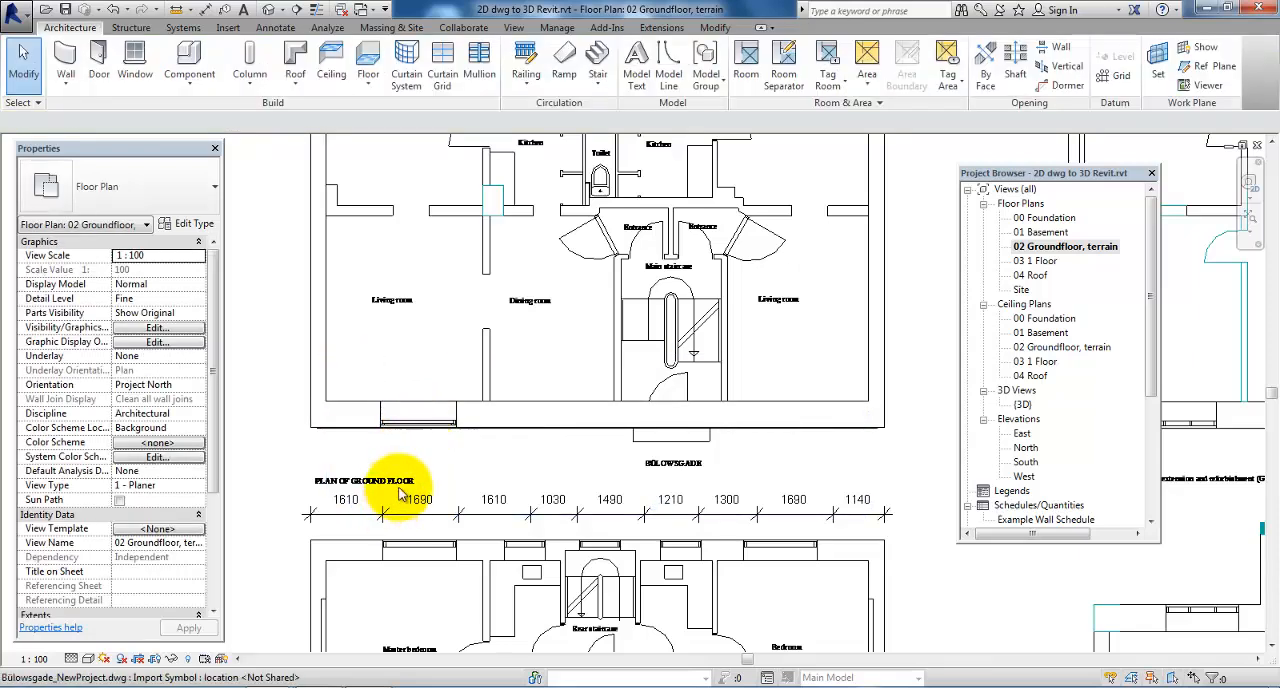
Measure the placed window's offset from the side wall's outer face instead of its inner face, and set it to 1610
left_click(424, 426)
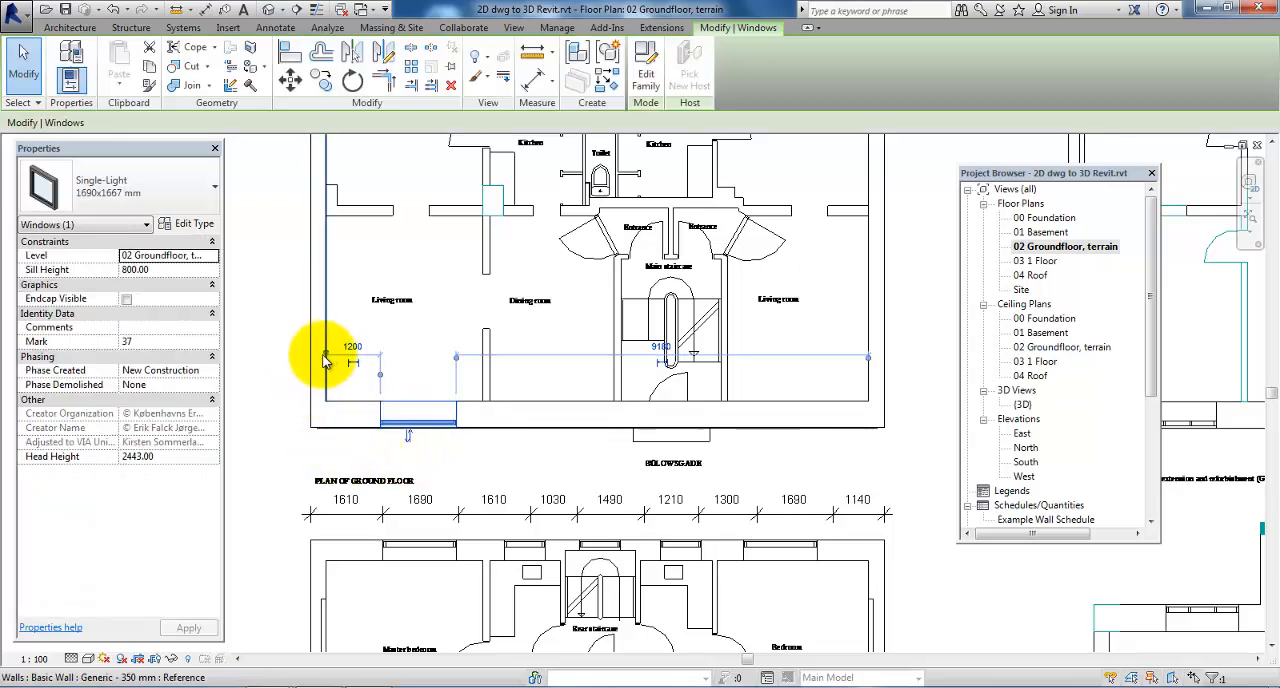
left_click_drag(325, 360, 312, 356)
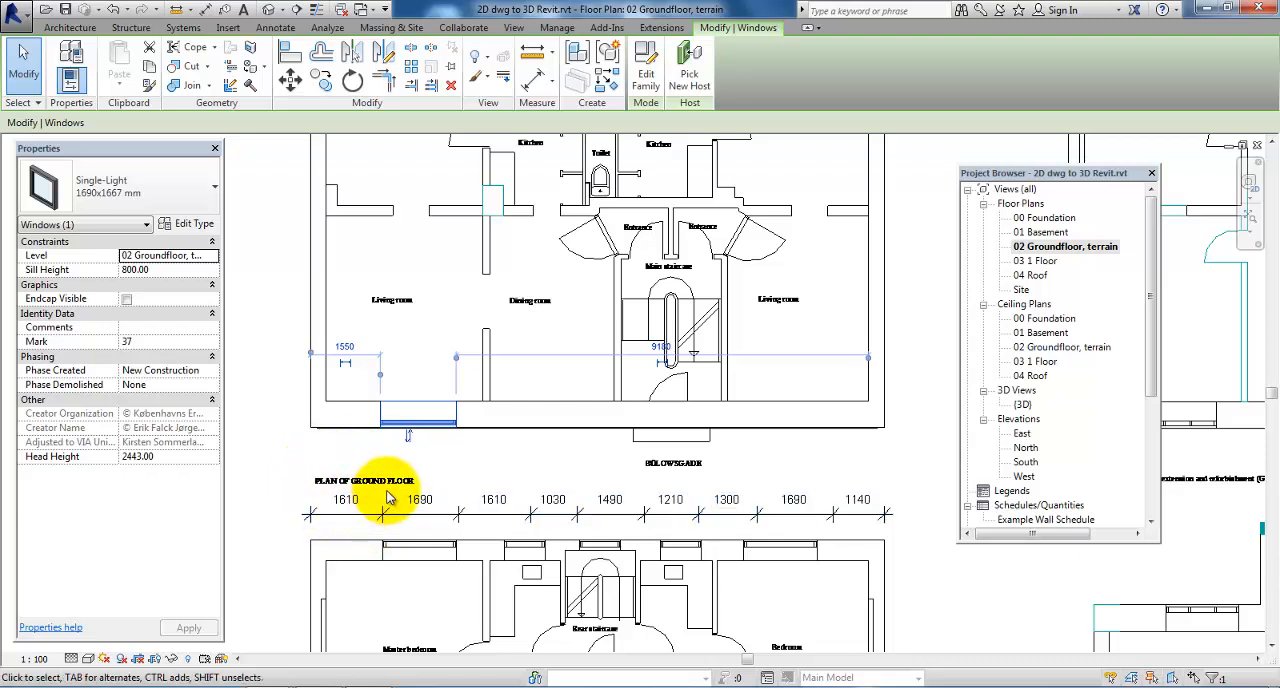
left_click(345, 348)
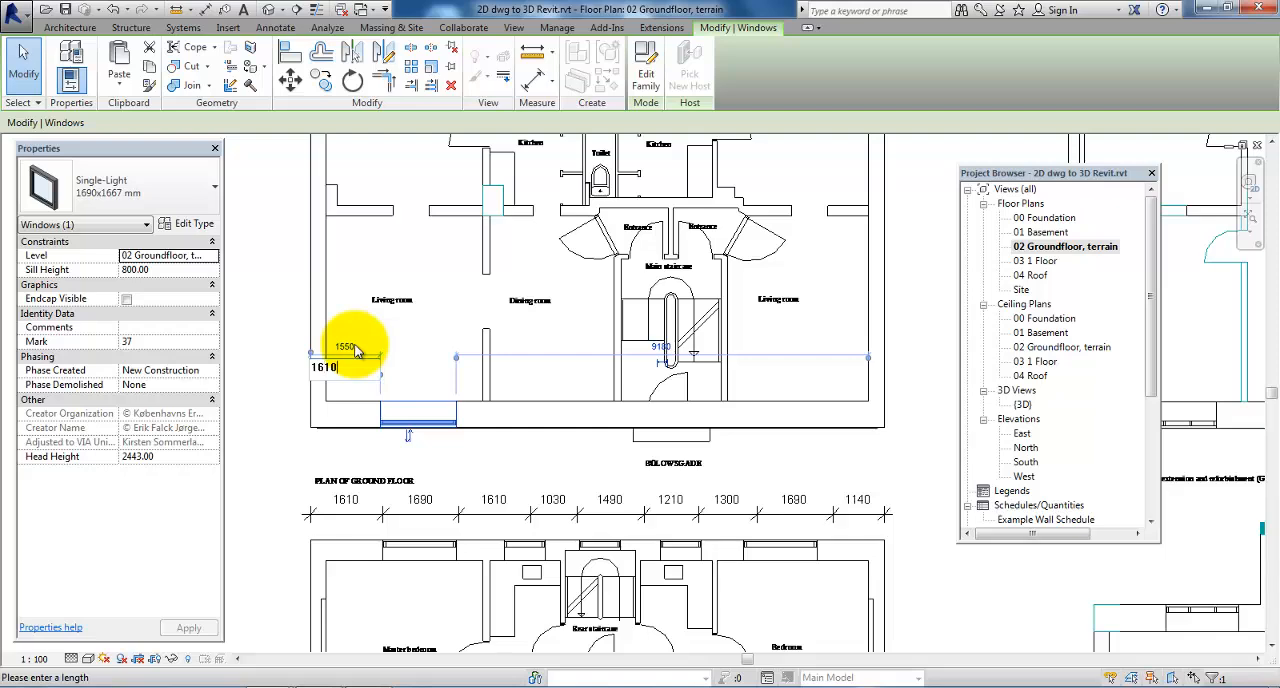
type("1610")
key("Return")
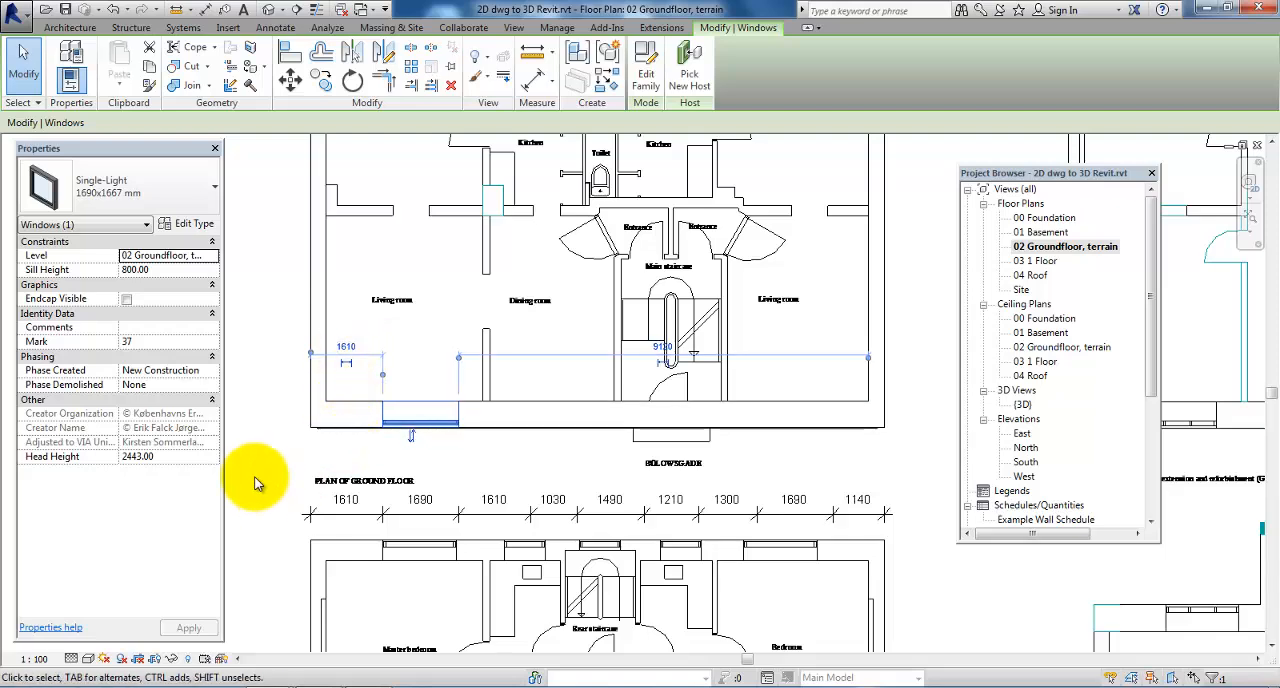
left_click(278, 461)
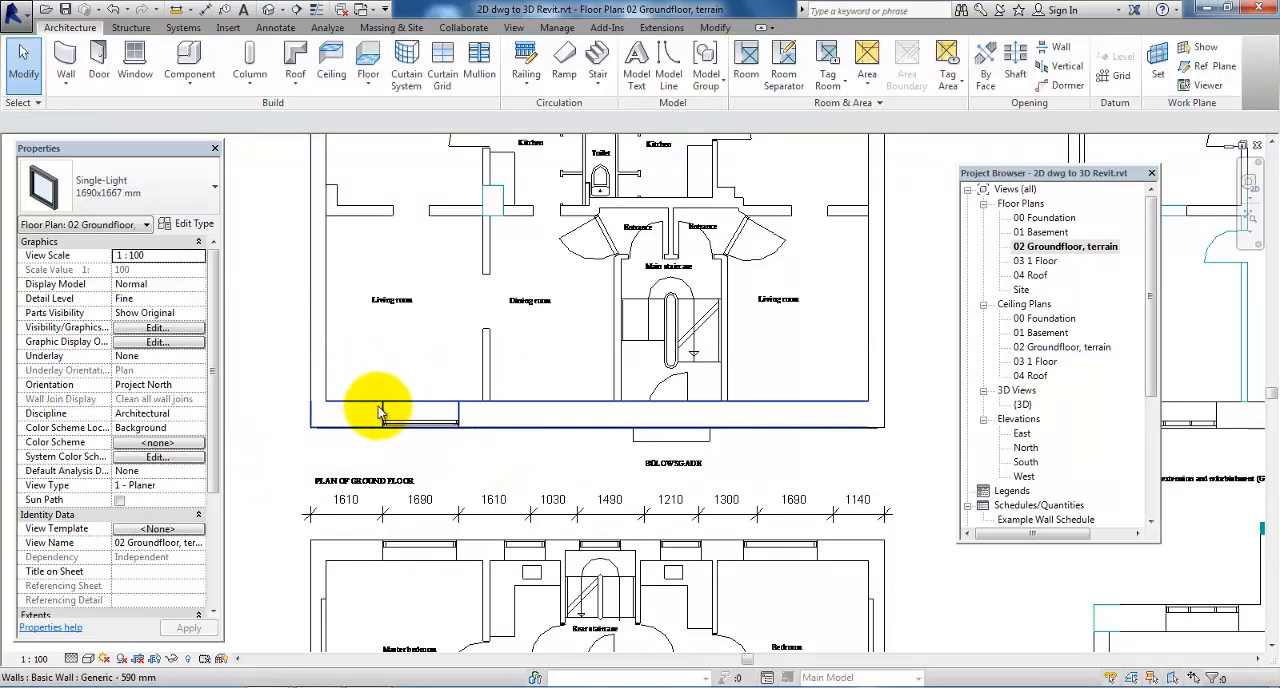
Check the placed window in the 3D view, and return to the 02 Groundfloor, terrain plan
double_click(1022, 405)
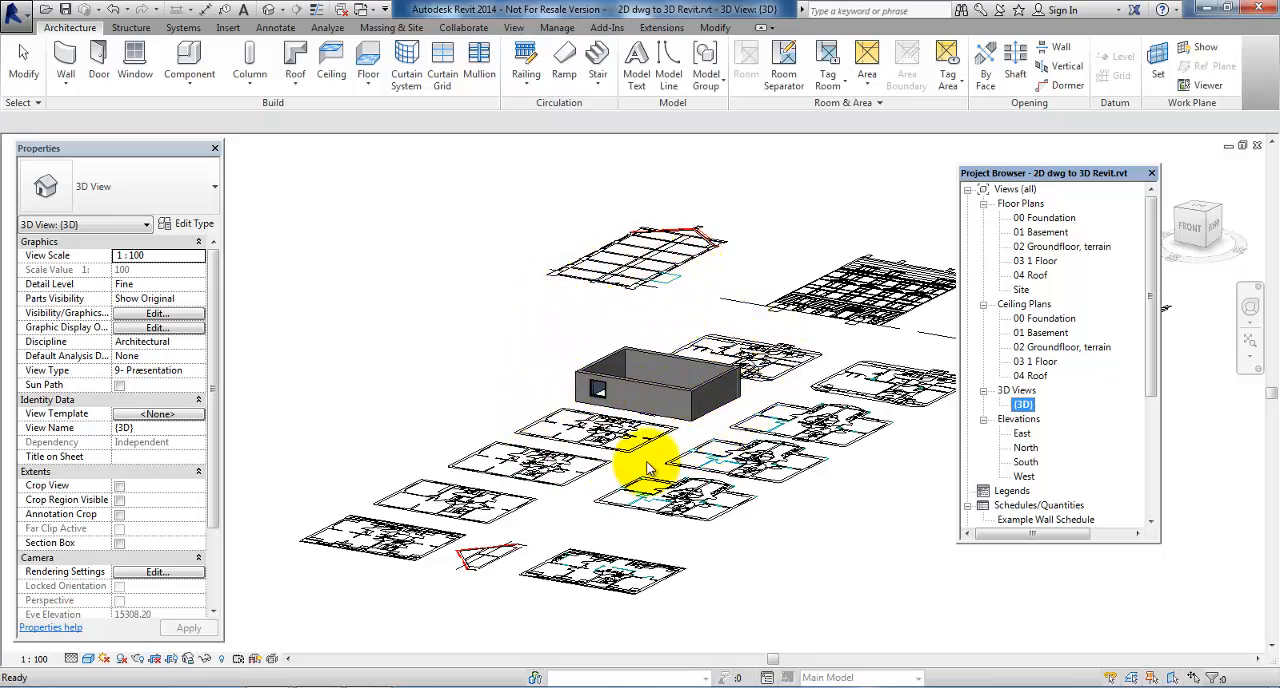
double_click(1040, 250)
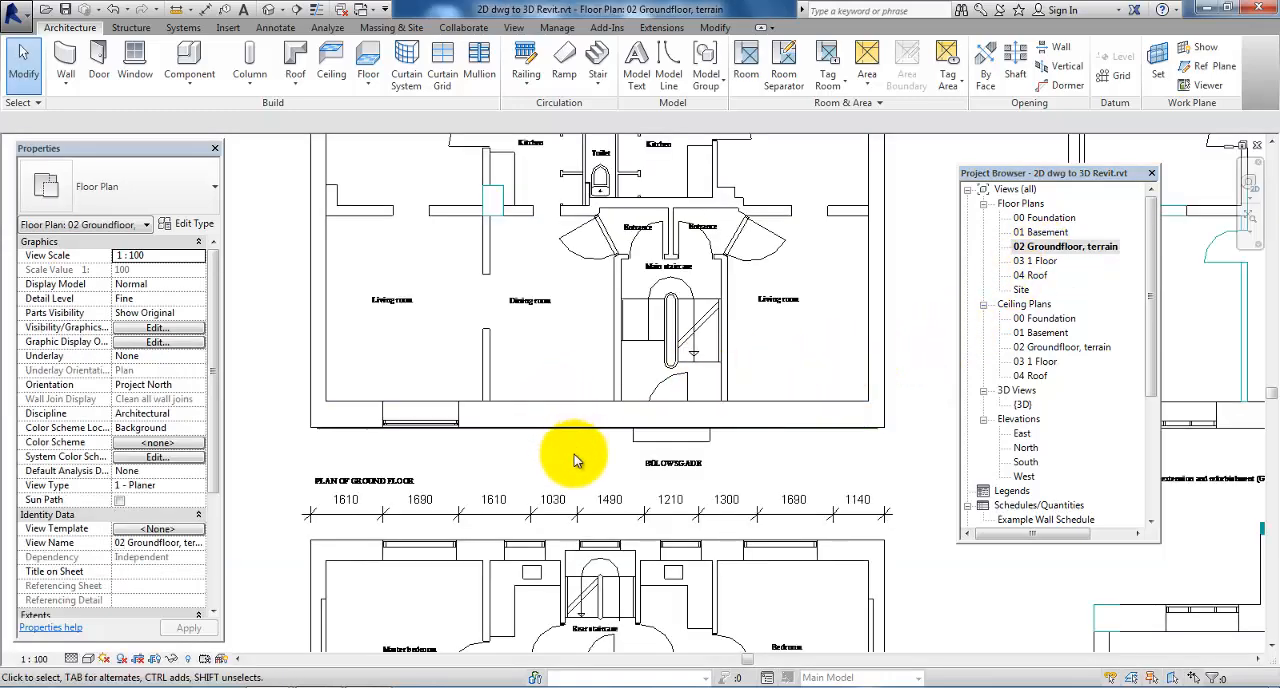
scroll(575, 475, "down", 1)
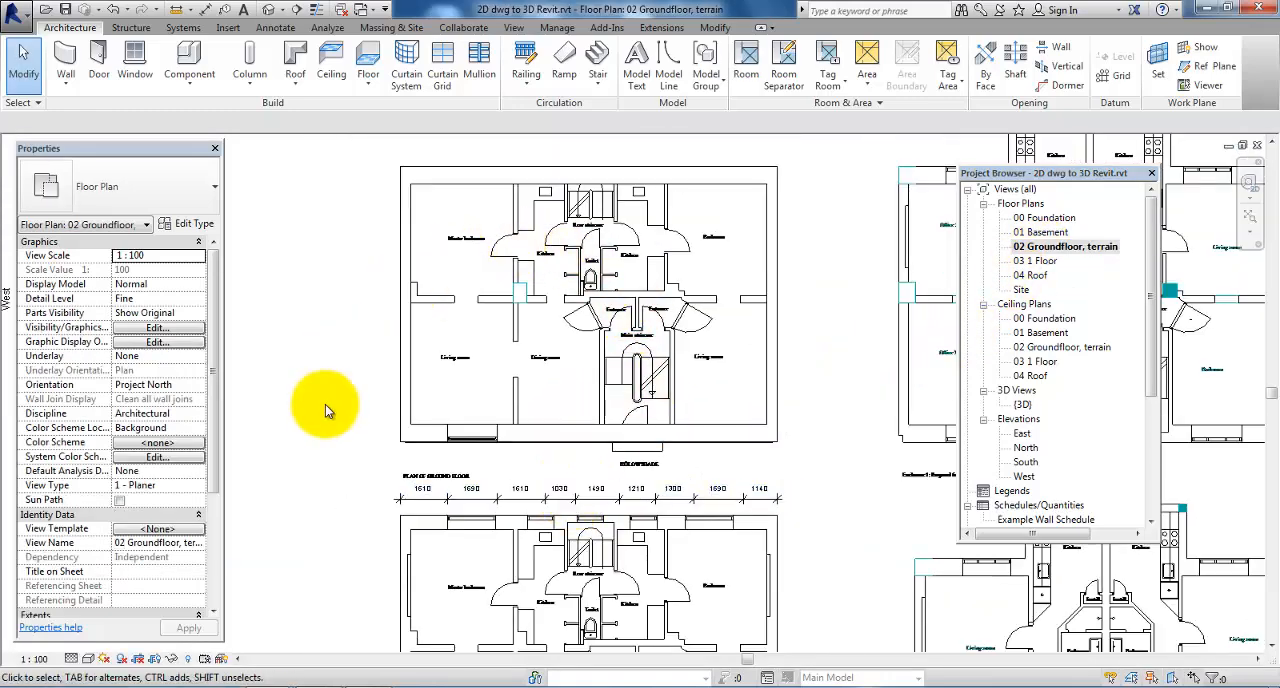
scroll(340, 331, "down", 1)
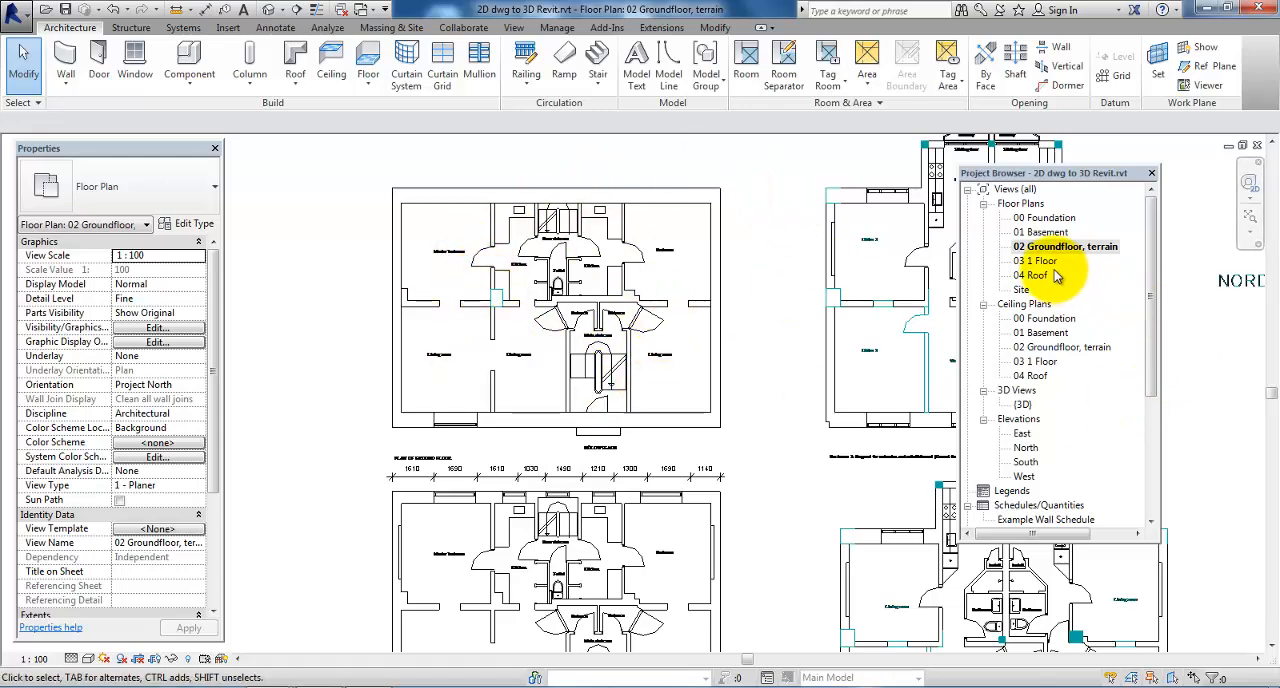
Open the 03 1 Floor plan and review its underlay options, keeping 02 Groundfloor, terrain
double_click(1038, 261)
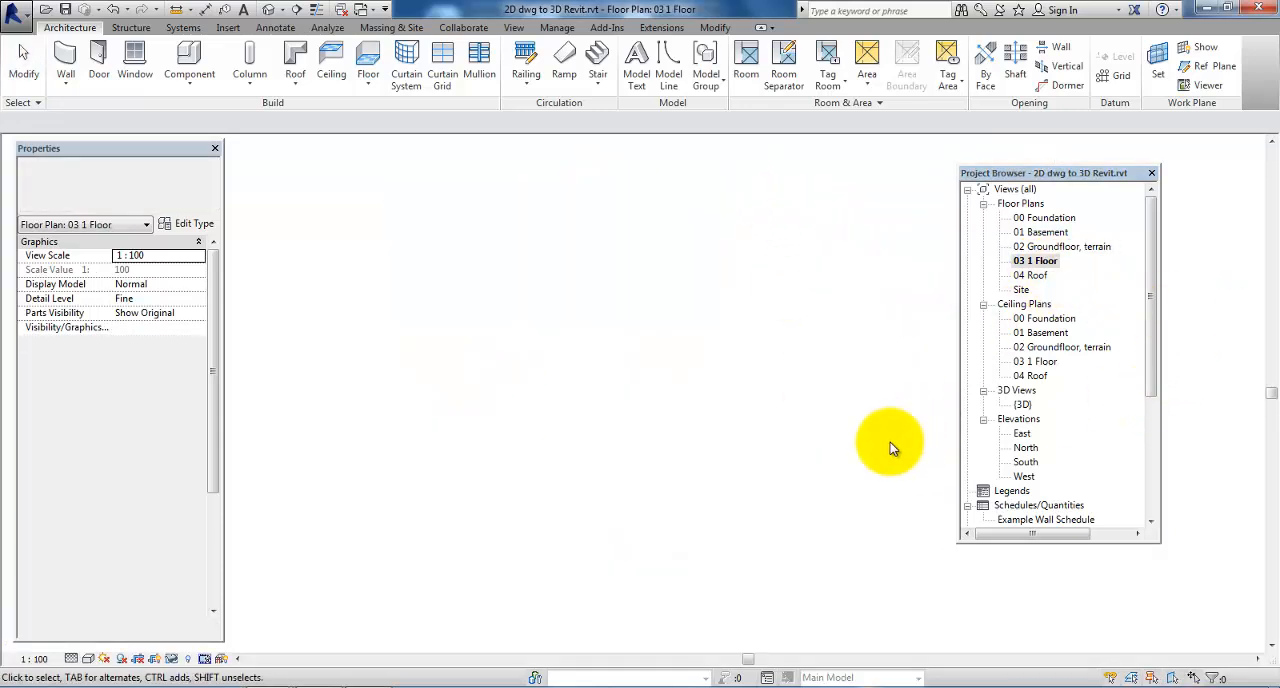
scroll(242, 287, "down", 2)
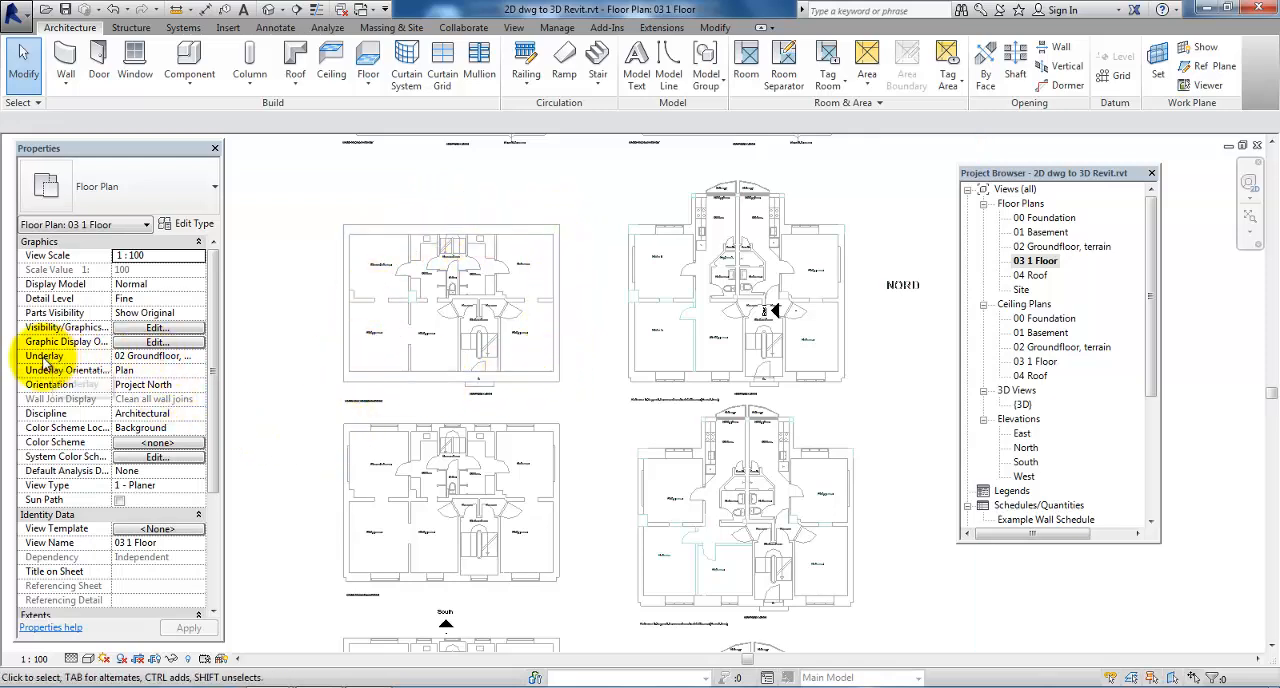
left_click(165, 357)
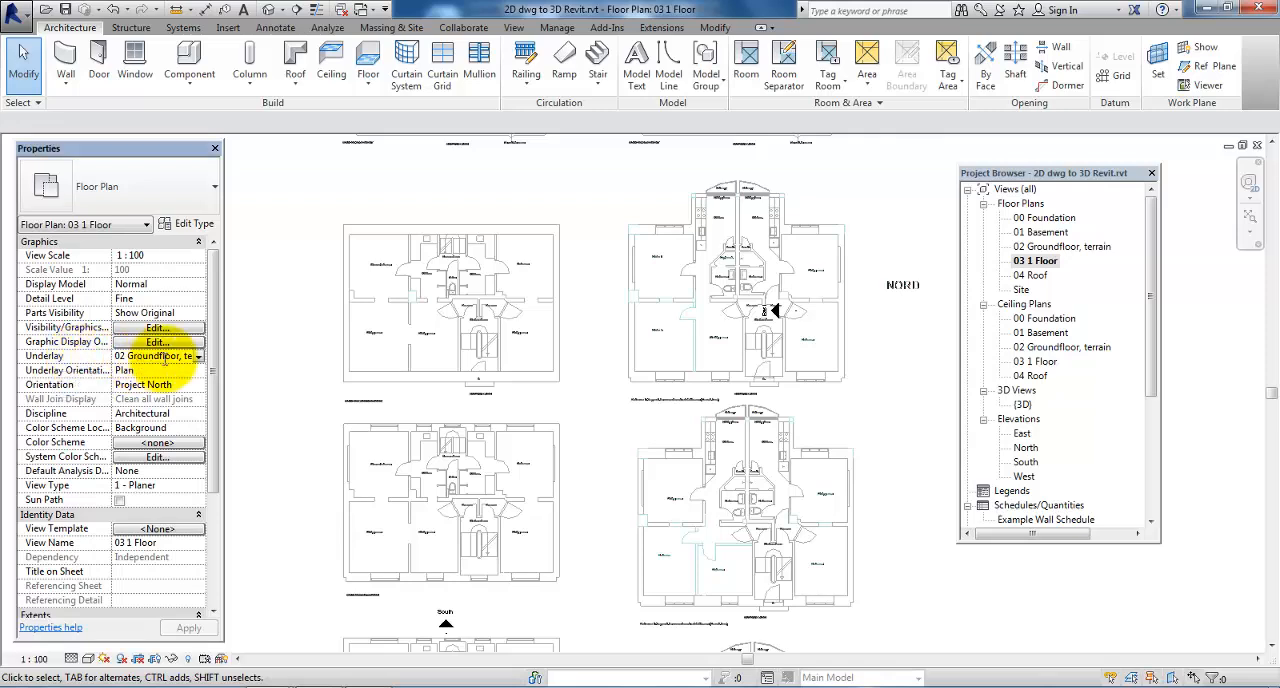
left_click(198, 357)
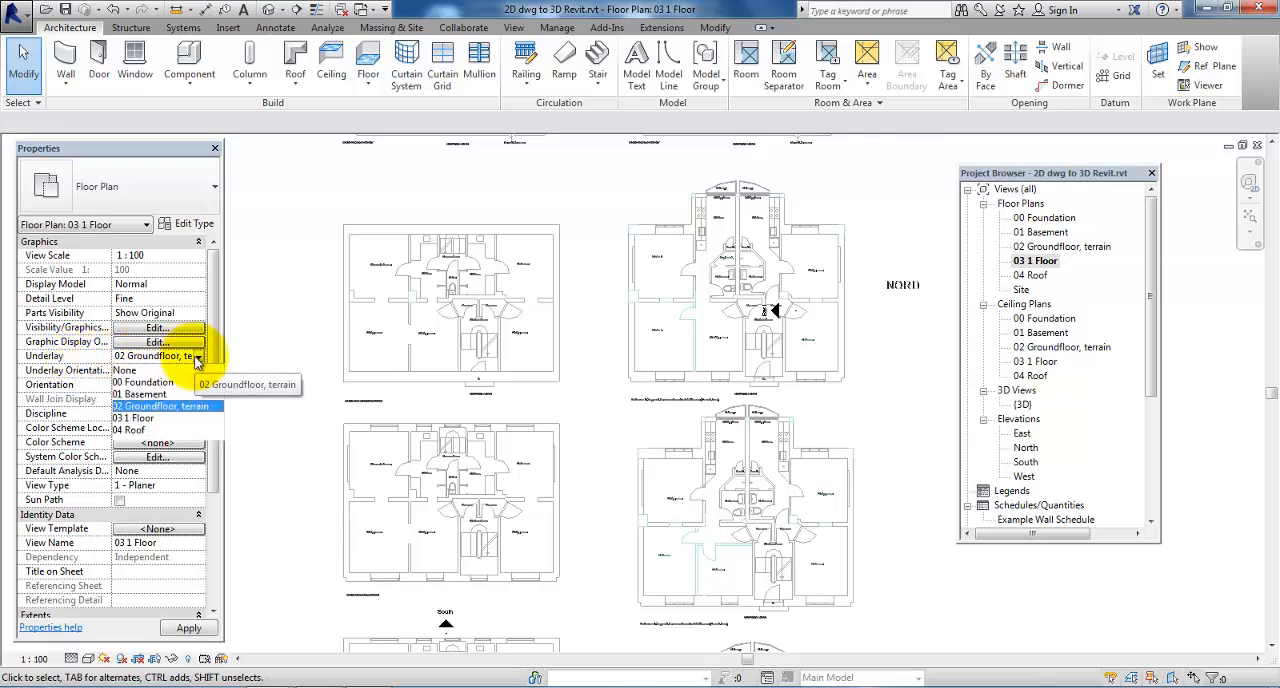
left_click(198, 357)
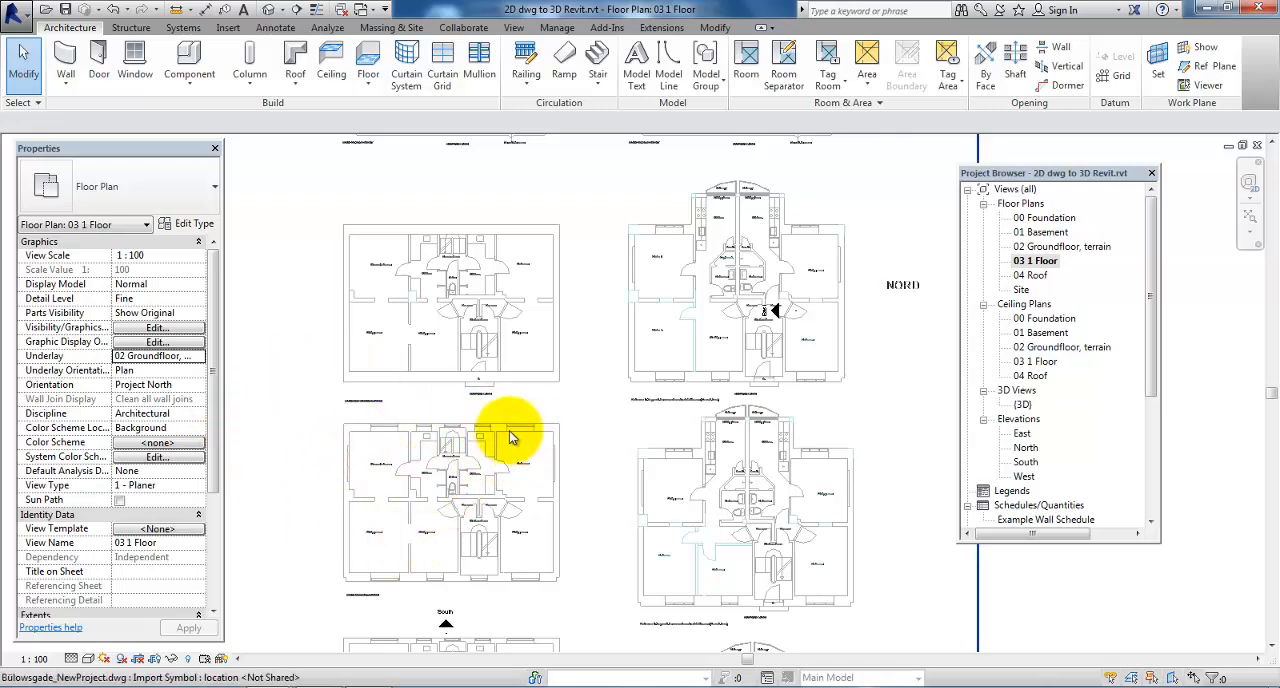
Move the linked DWG so the first floor plan's upper-left outer corner lands on the matching corner of the modelled walls
left_click(392, 430)
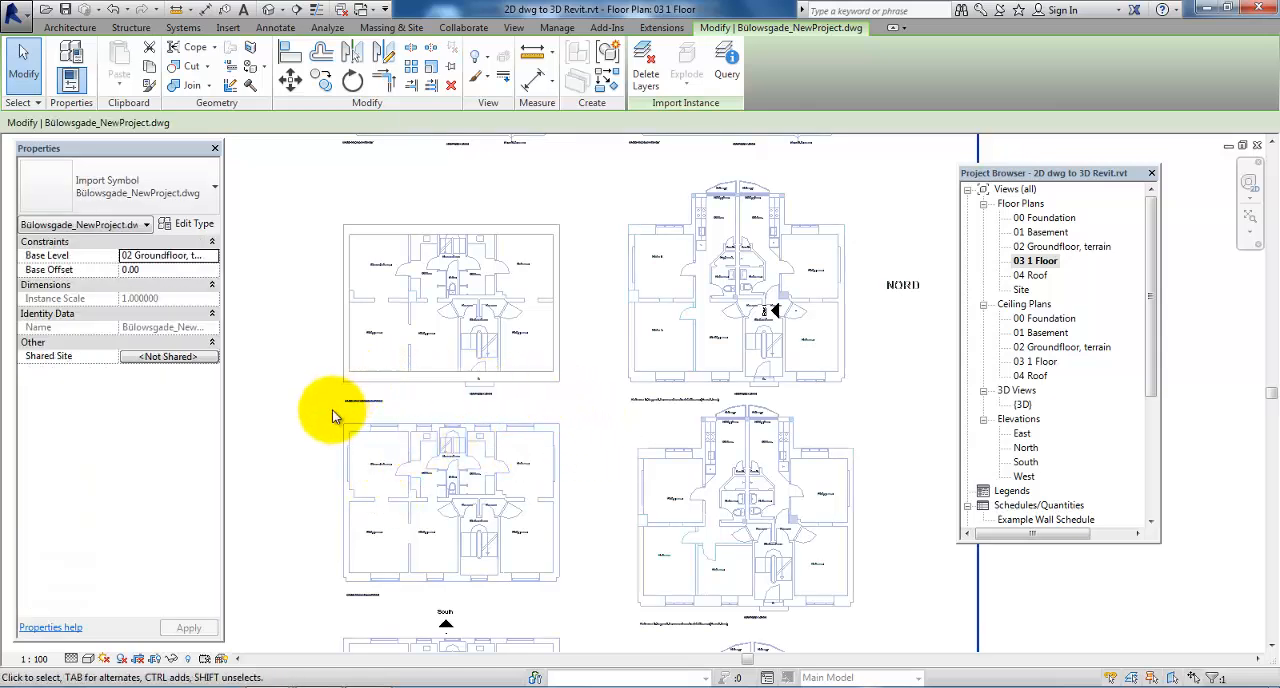
left_click(291, 82)
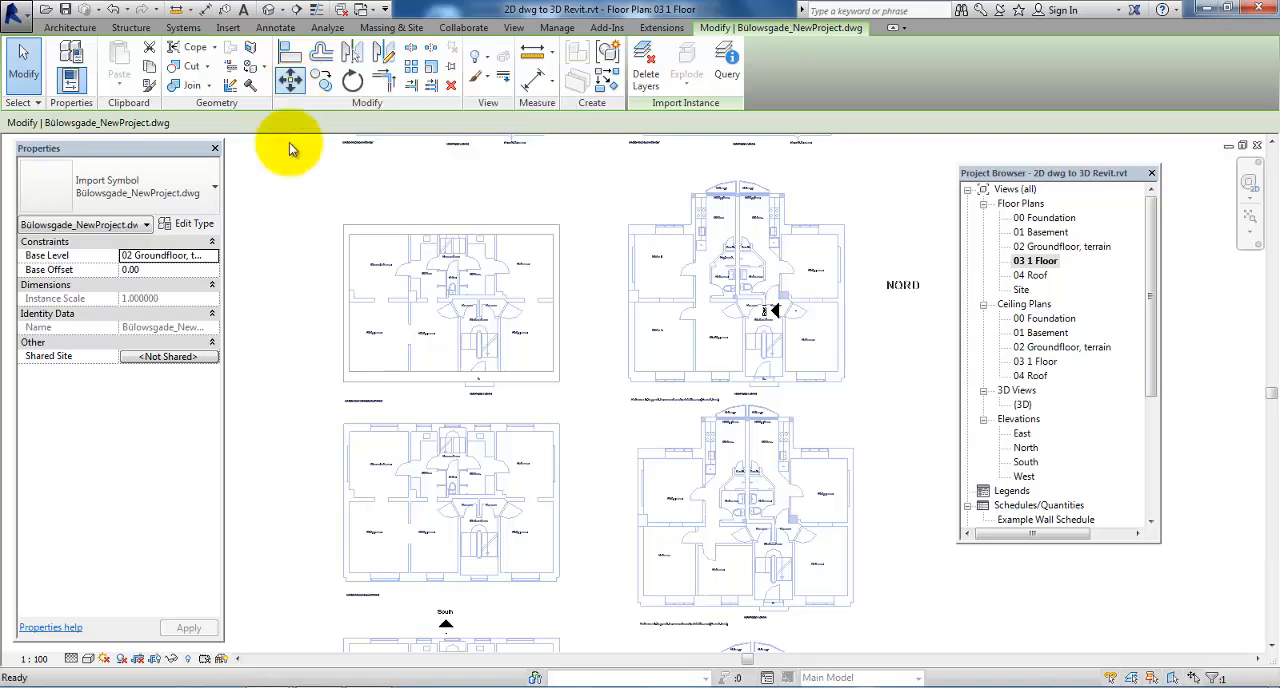
scroll(316, 437, "up", 3)
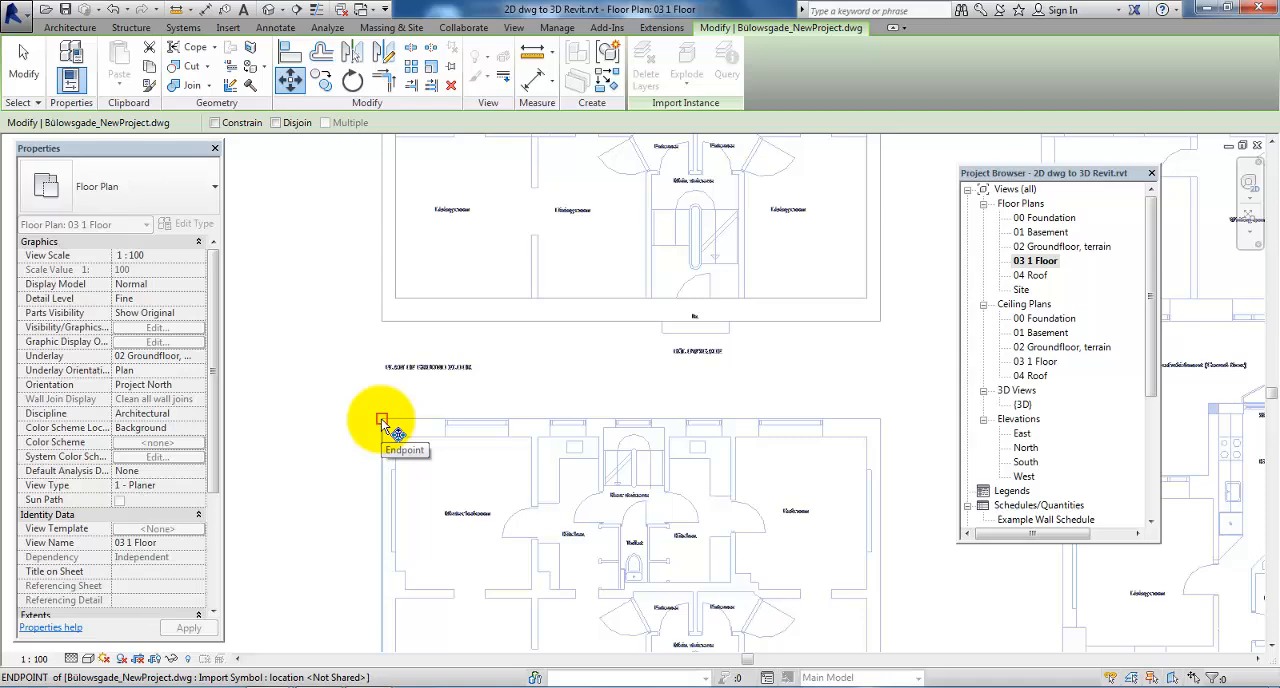
left_click(381, 418)
scroll(383, 475, "down", 3)
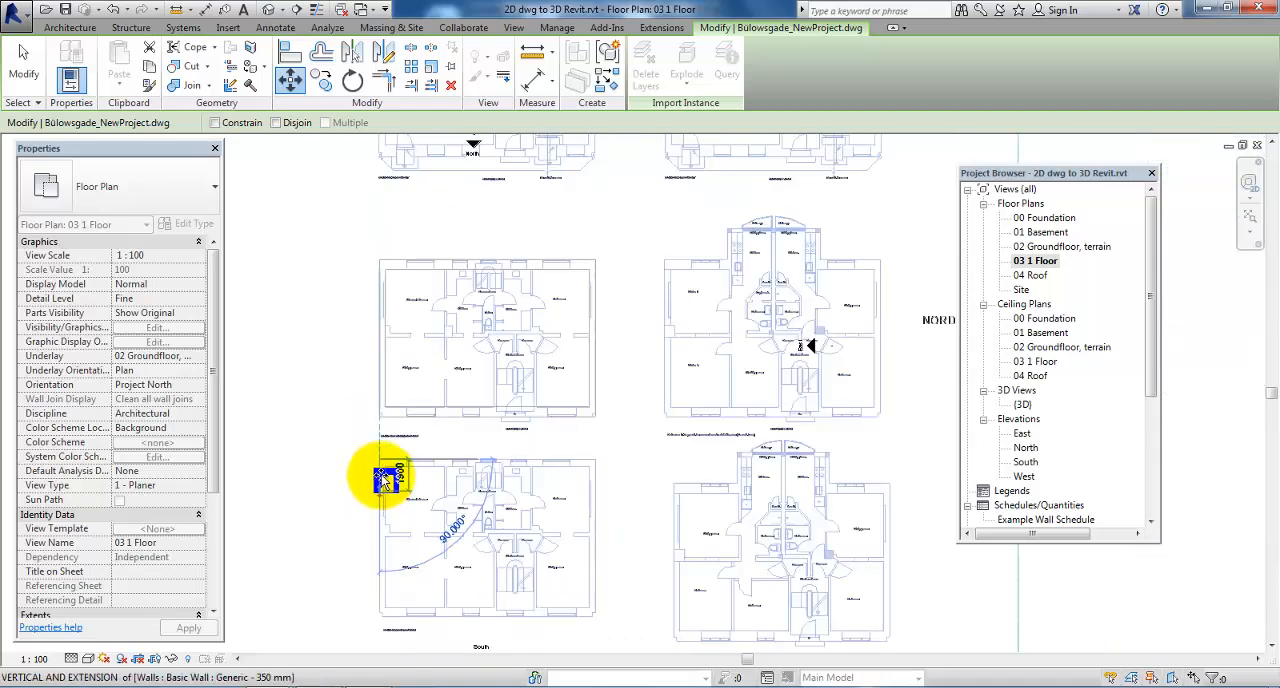
scroll(386, 302, "down", 2)
scroll(384, 296, "up", 4)
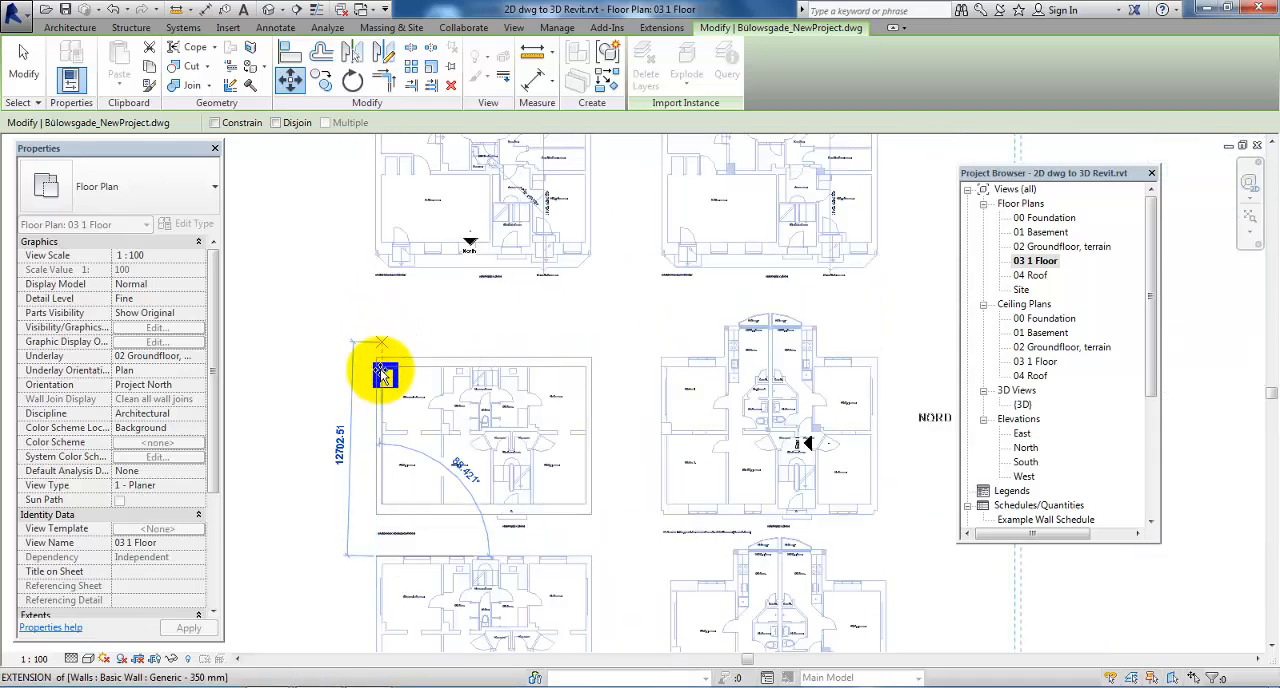
scroll(383, 375, "up", 4)
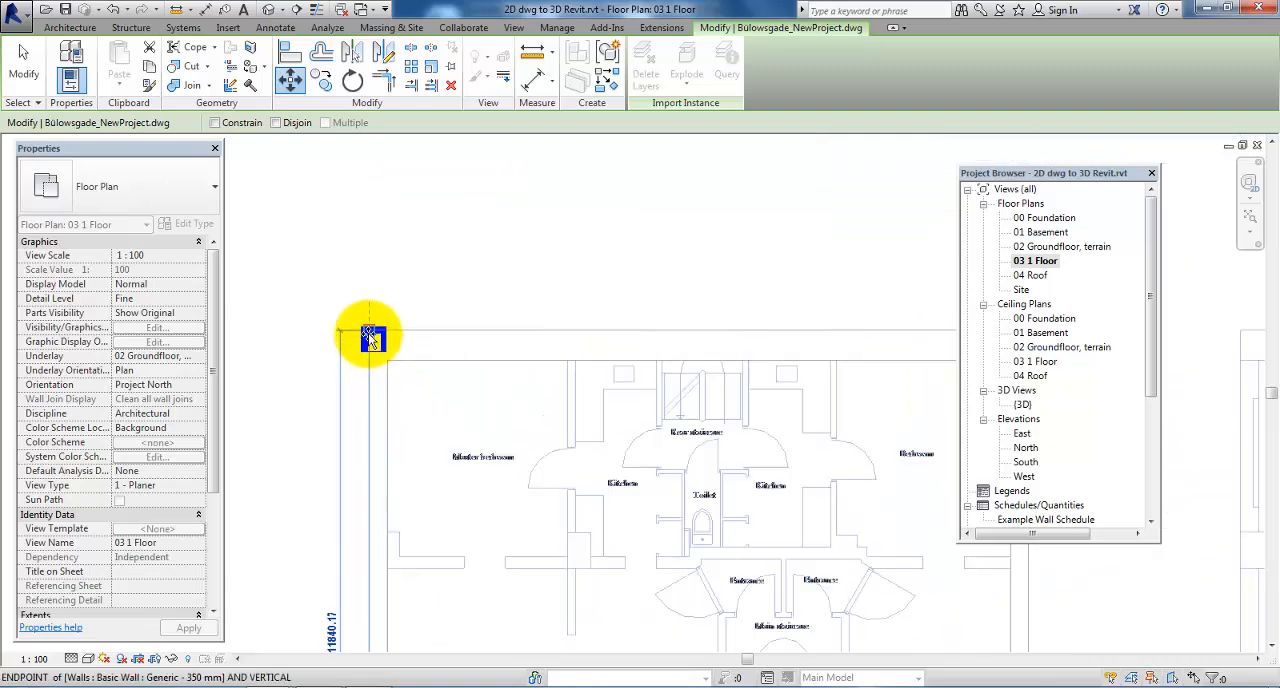
left_click(368, 331)
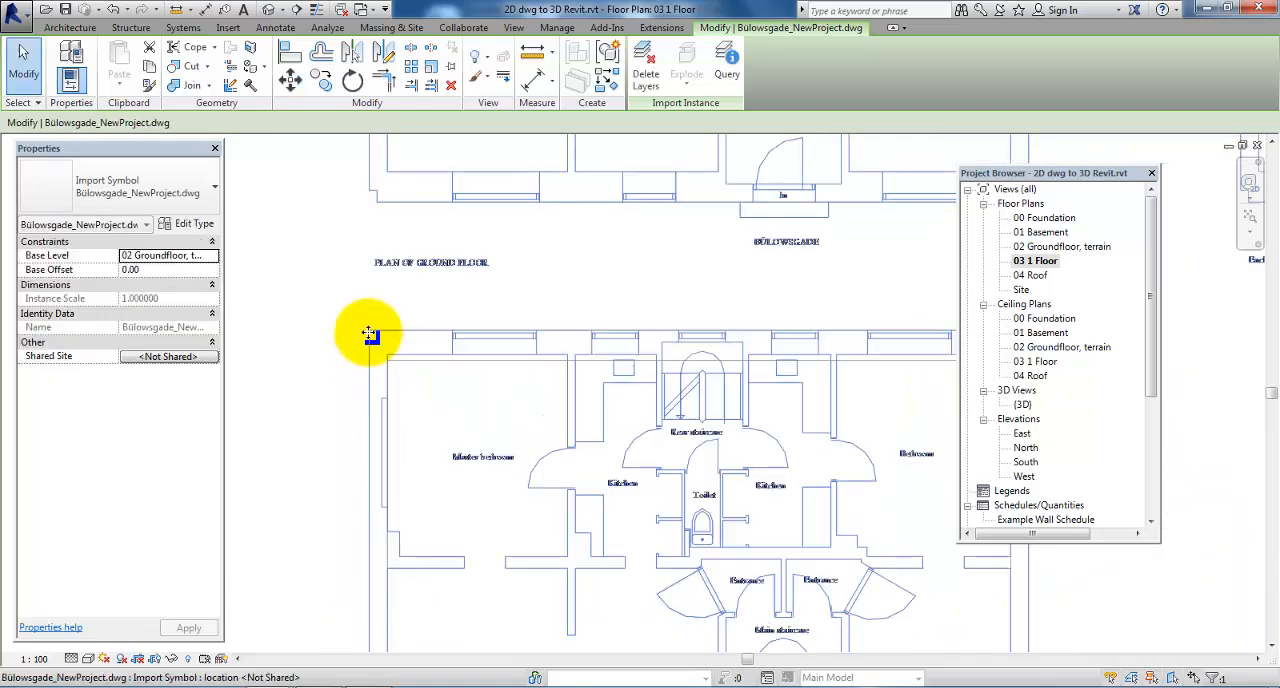
scroll(341, 371, "down", 3)
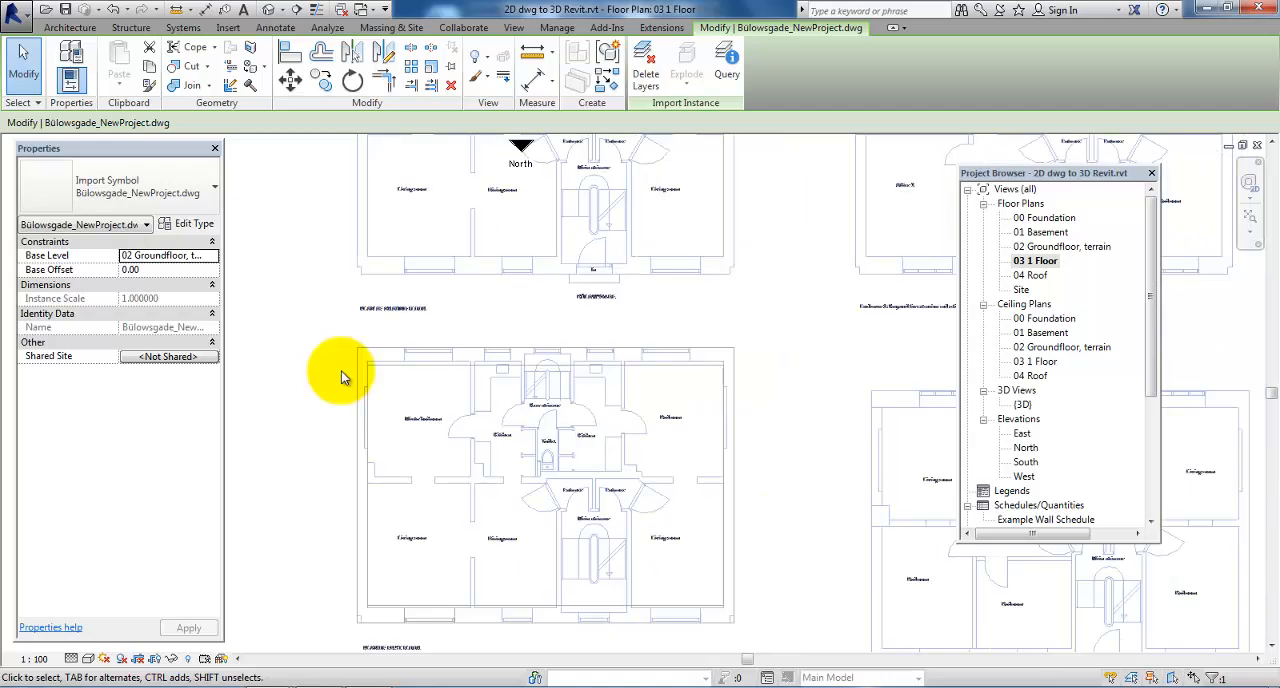
Hide the Generic - 590 mm rear exterior wall in the 03 1 Floor view
left_click(414, 366)
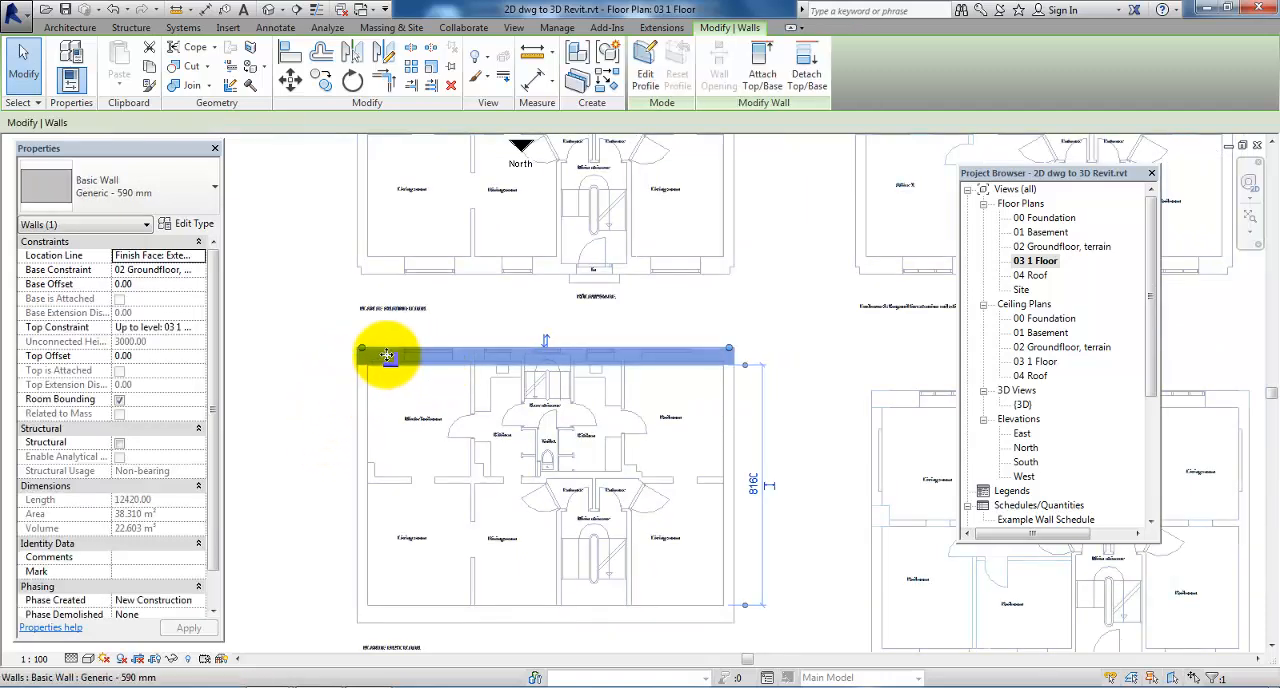
right_click(379, 356)
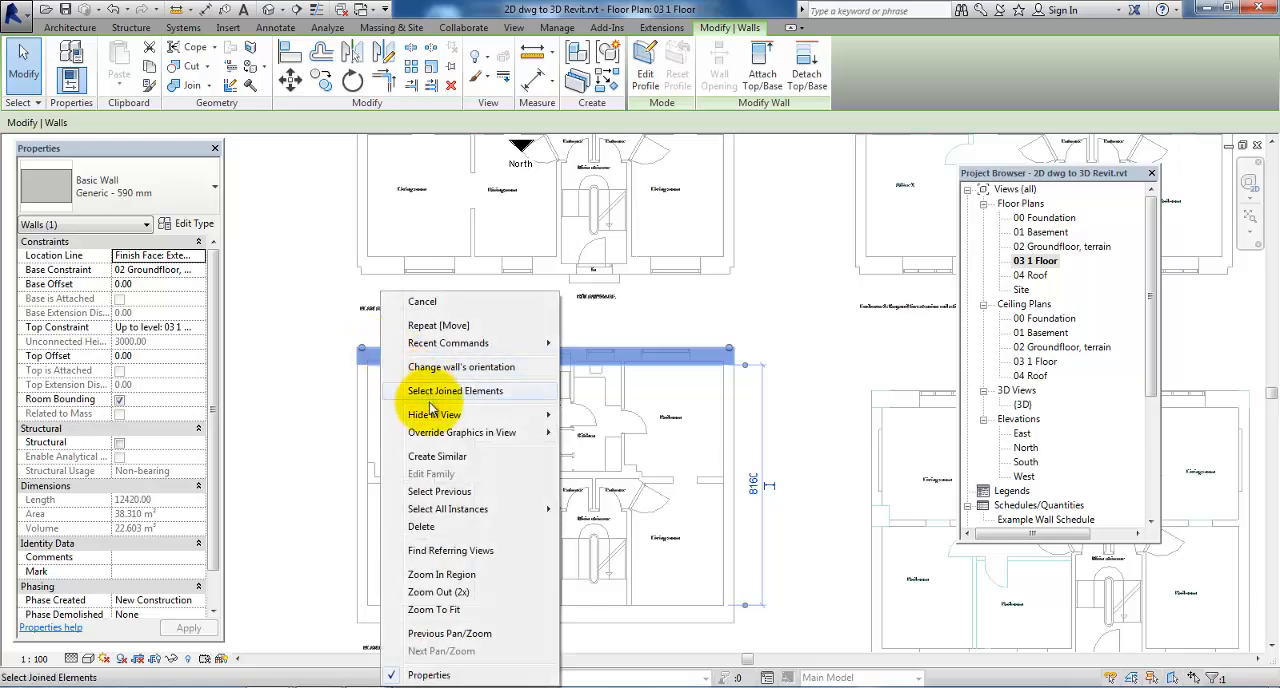
mouse_move(445, 418)
left_click(598, 416)
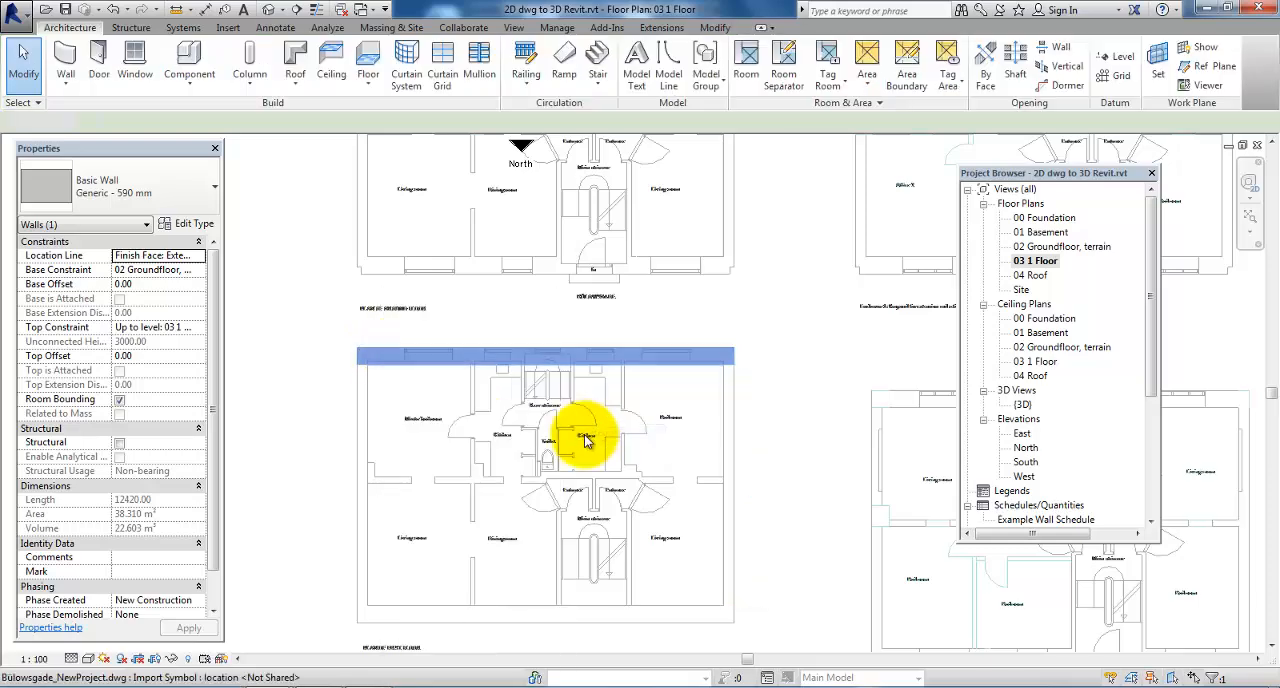
Measure the thickness of the first floor's rear exterior wall on the DWG, beside the master bedroom
scroll(386, 364, "up", 4)
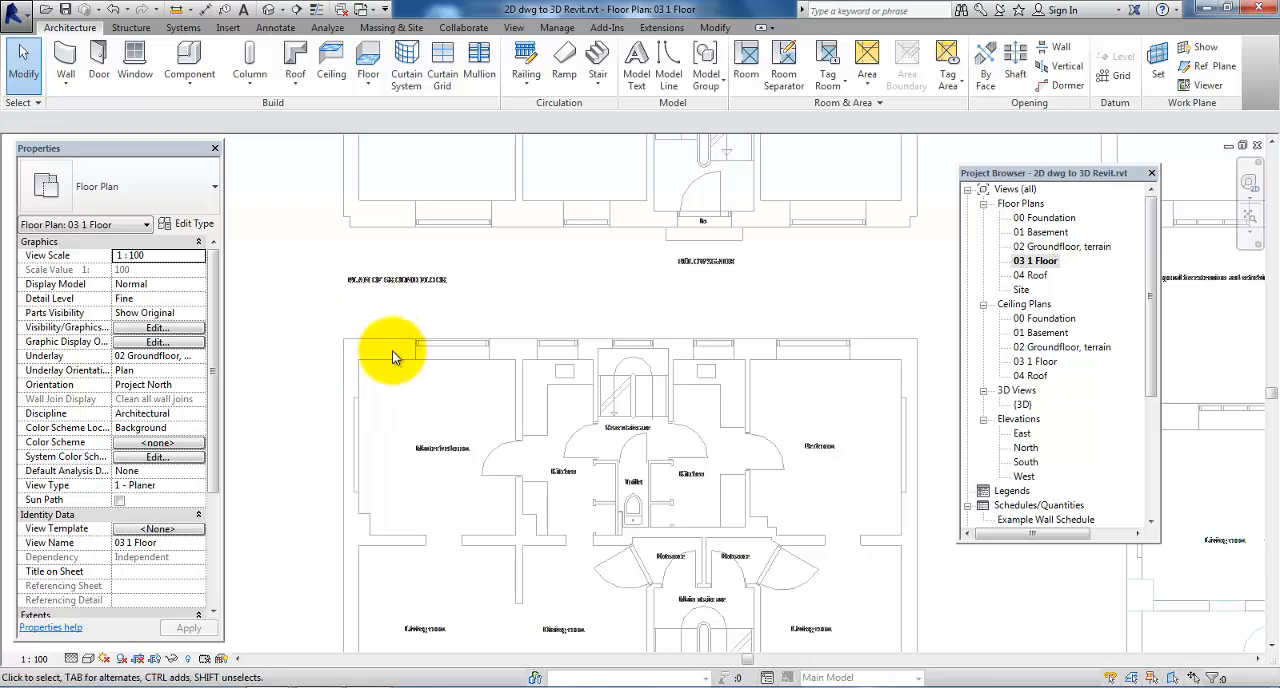
left_click(177, 10)
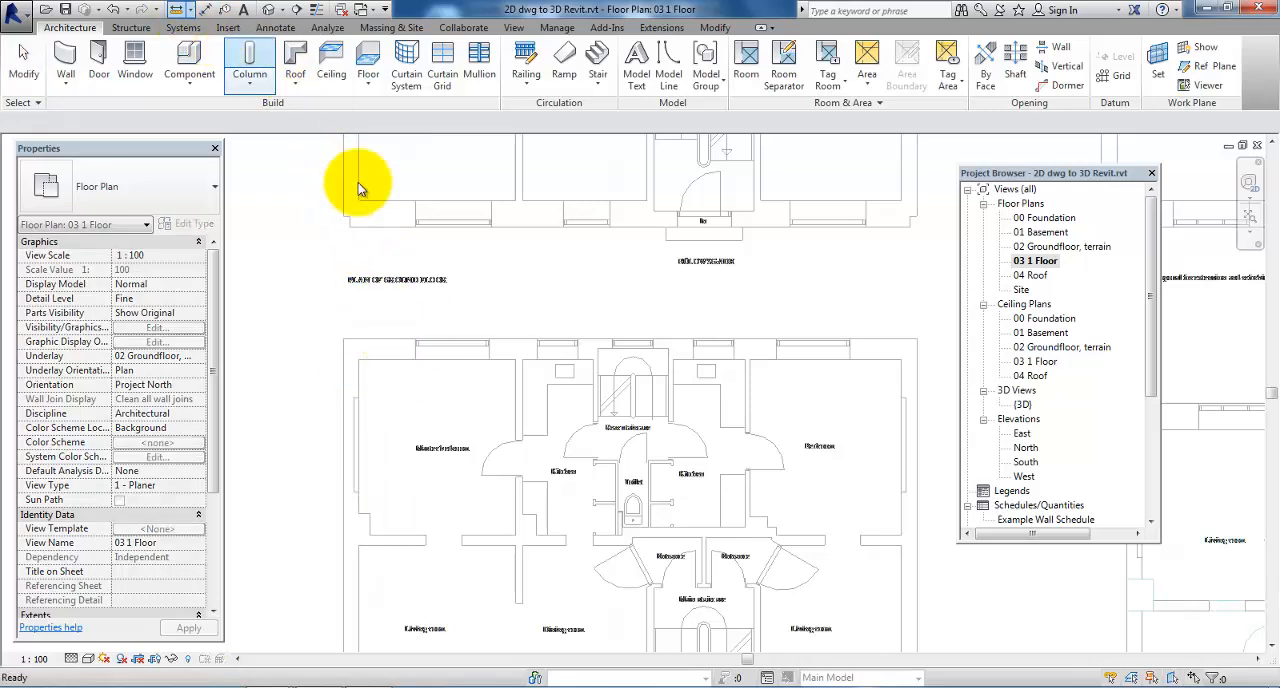
left_click(402, 359)
left_click(401, 342)
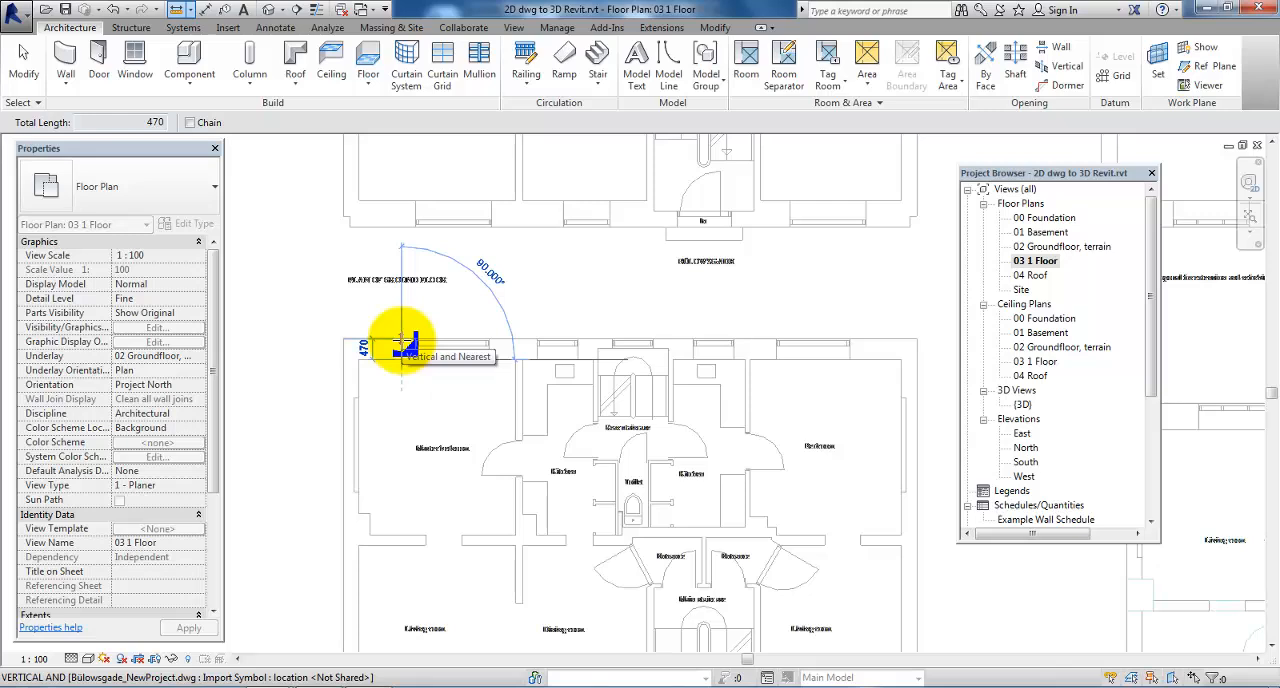
key("Escape")
key("Escape")
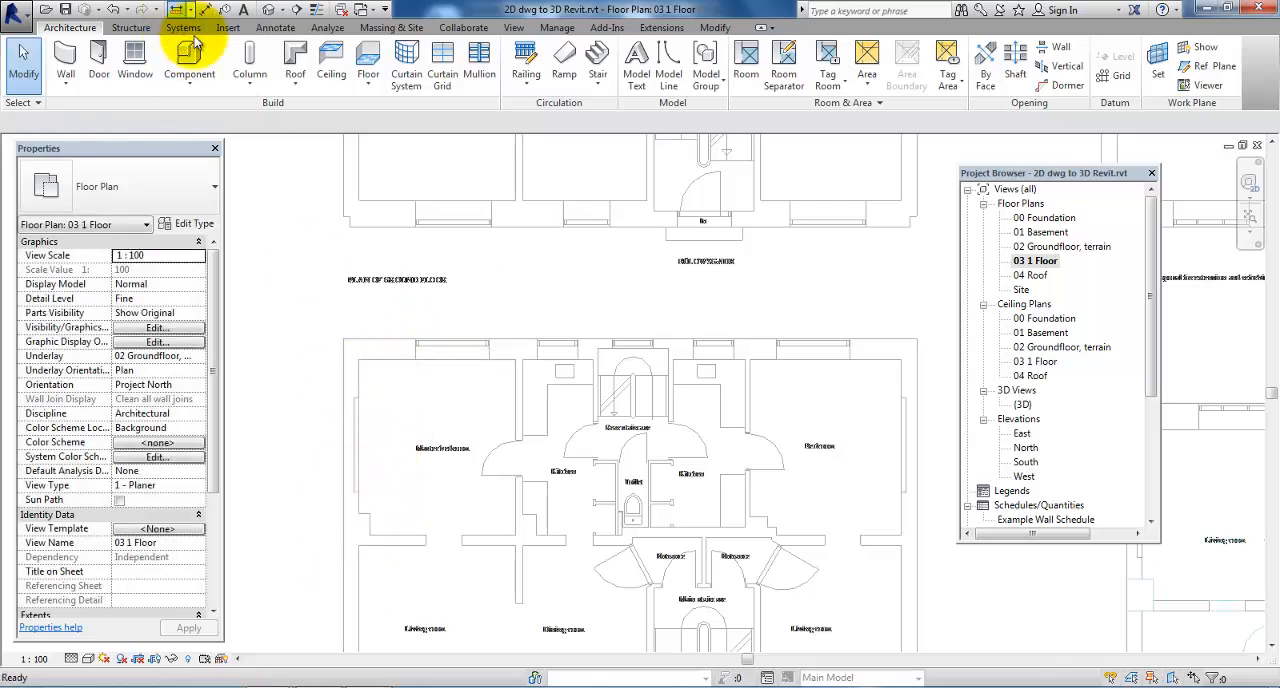
left_click(177, 10)
left_click(344, 604)
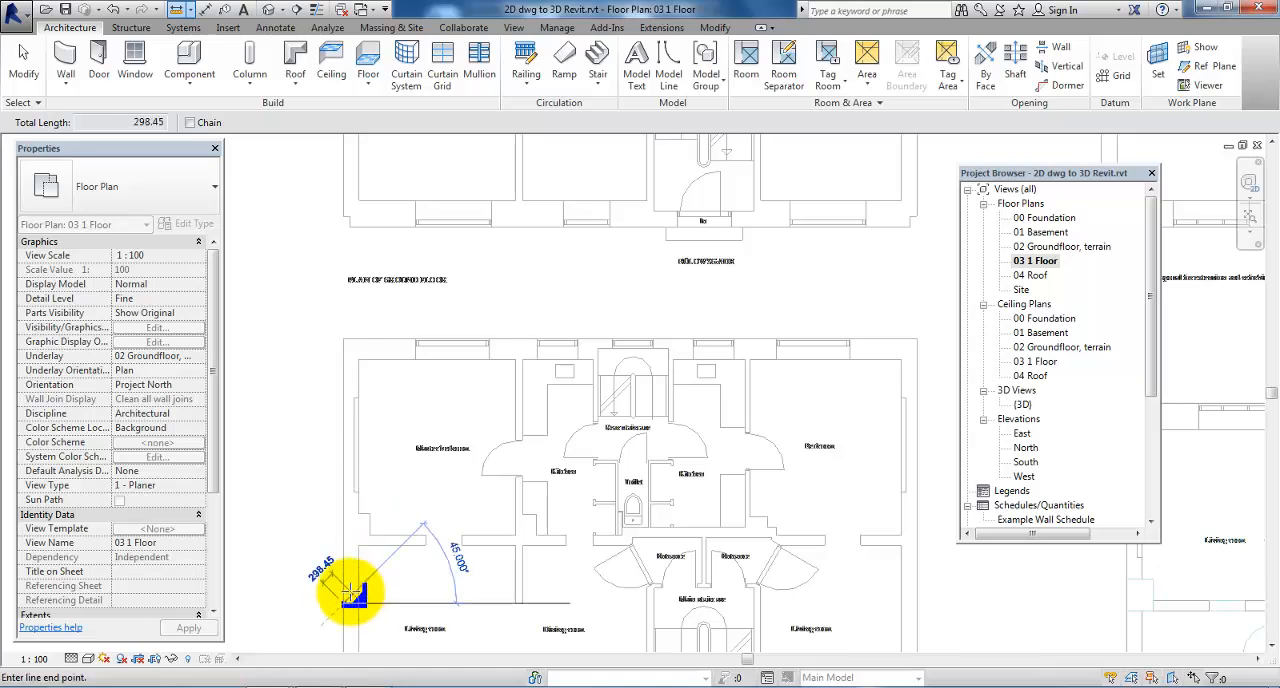
key("Escape")
key("Escape")
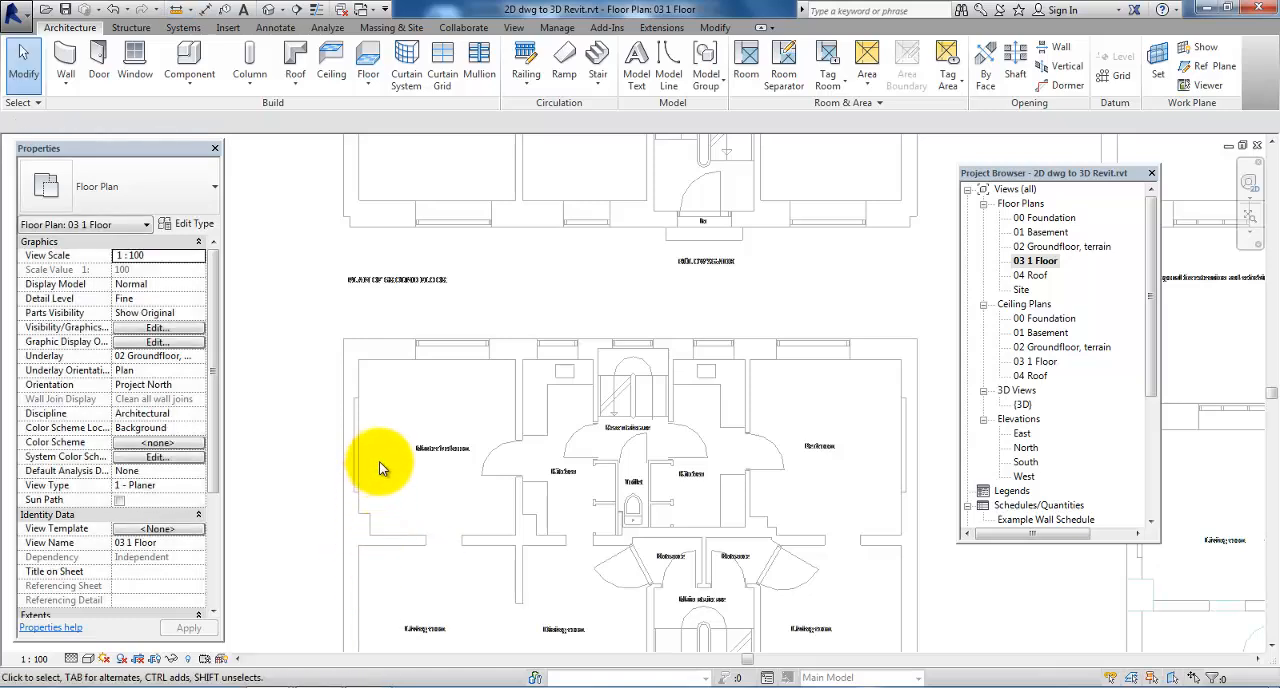
Reveal the hidden elements in the 03 1 Floor view and unhide the Walls category using the rear exterior wall
scroll(264, 280, "down", 1)
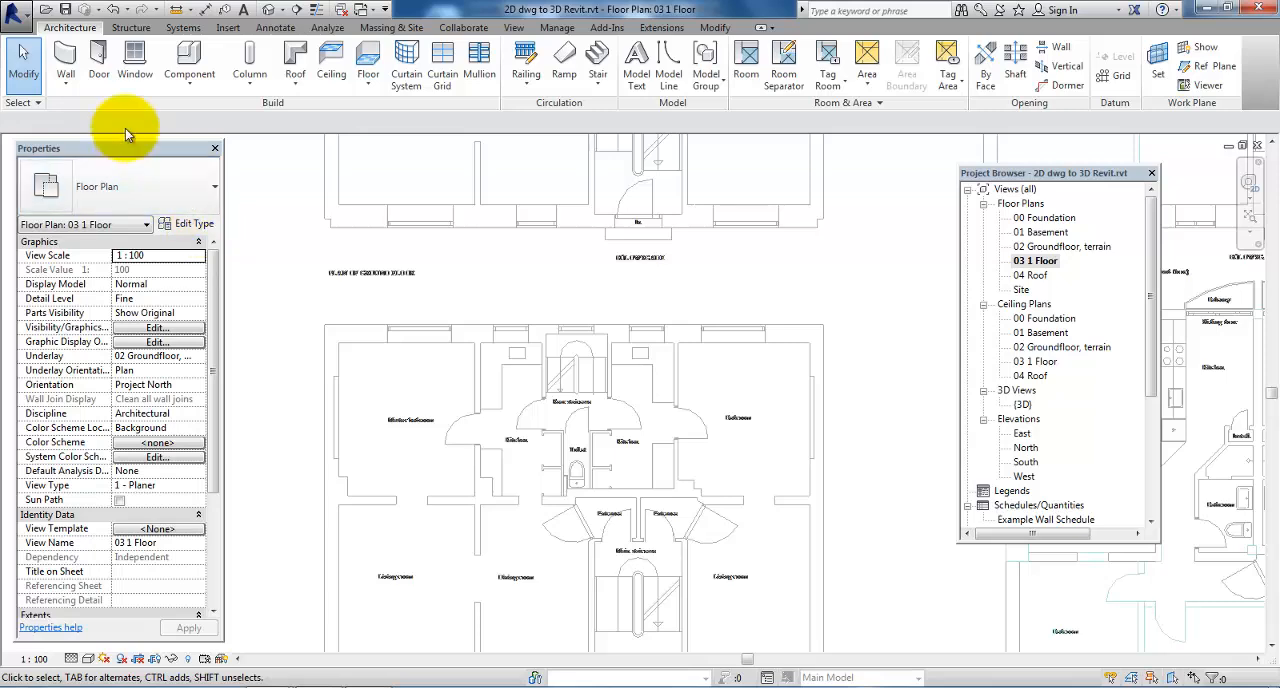
left_click(187, 658)
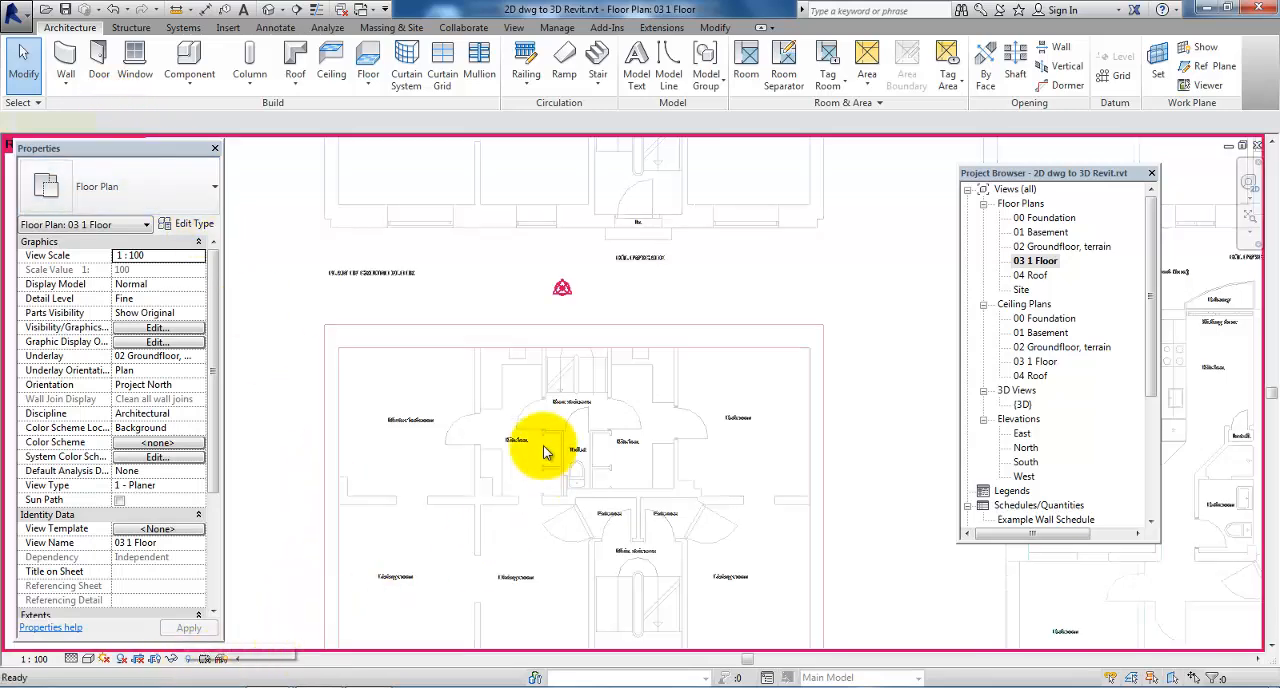
left_click(461, 345)
right_click(461, 345)
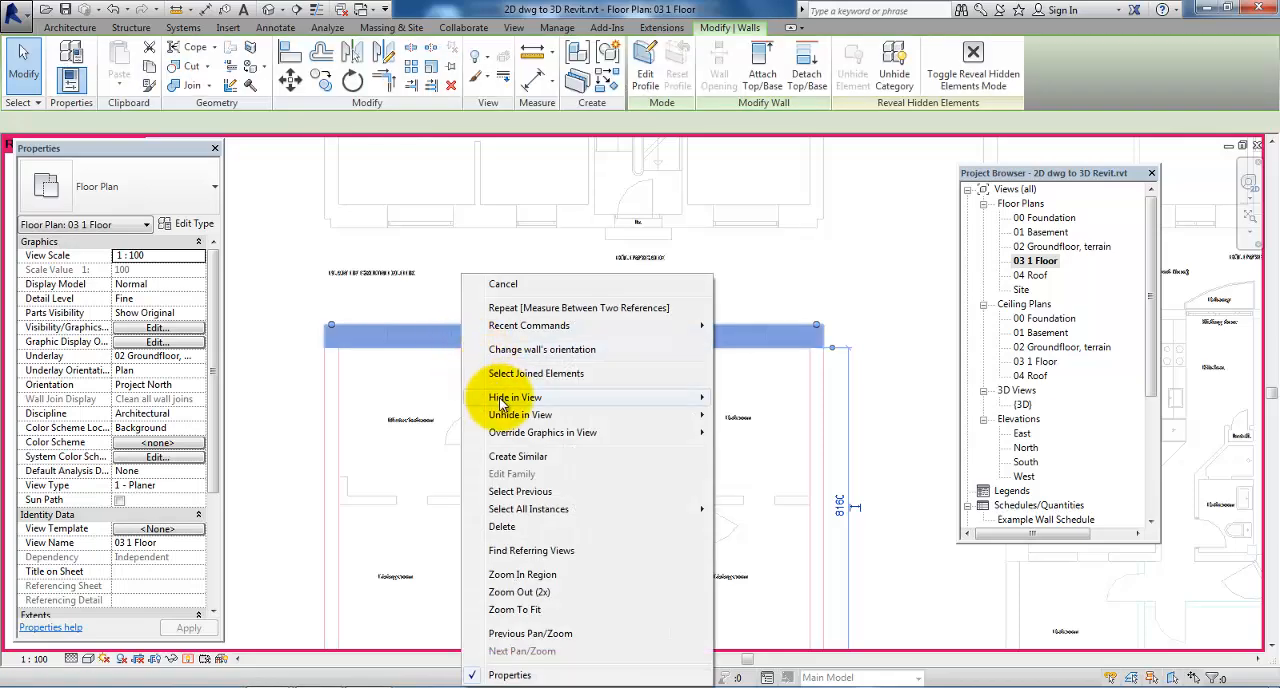
mouse_move(512, 414)
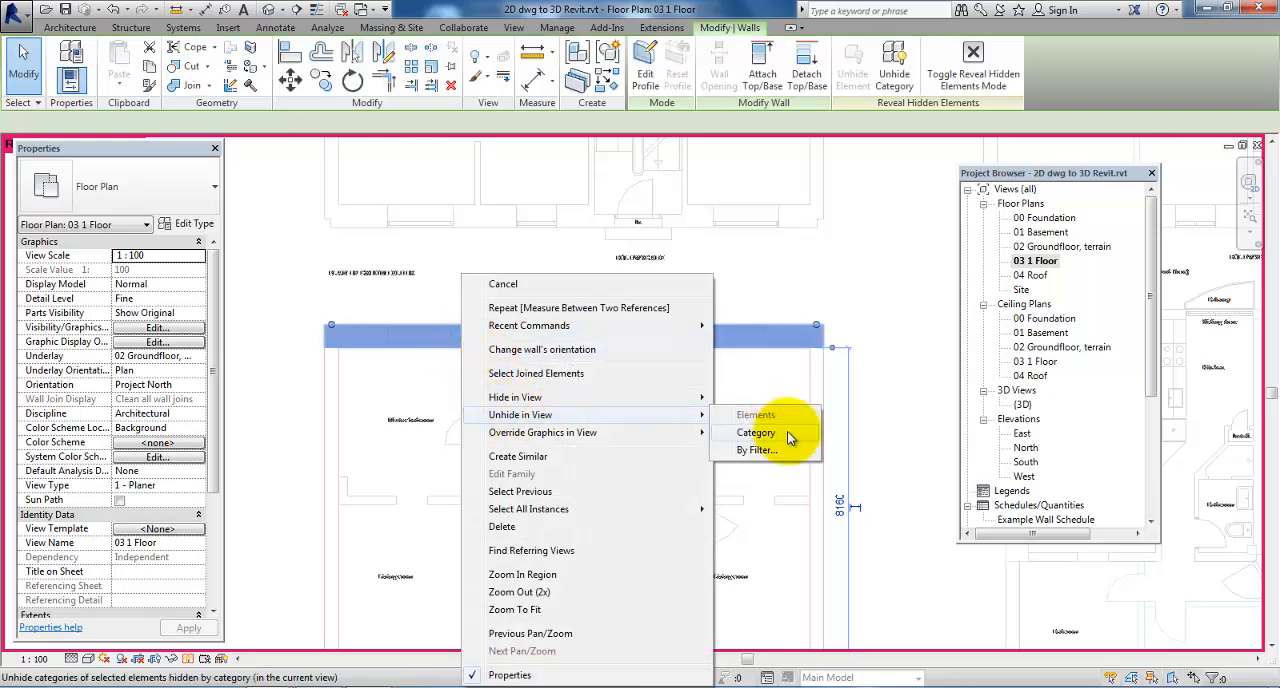
left_click(778, 441)
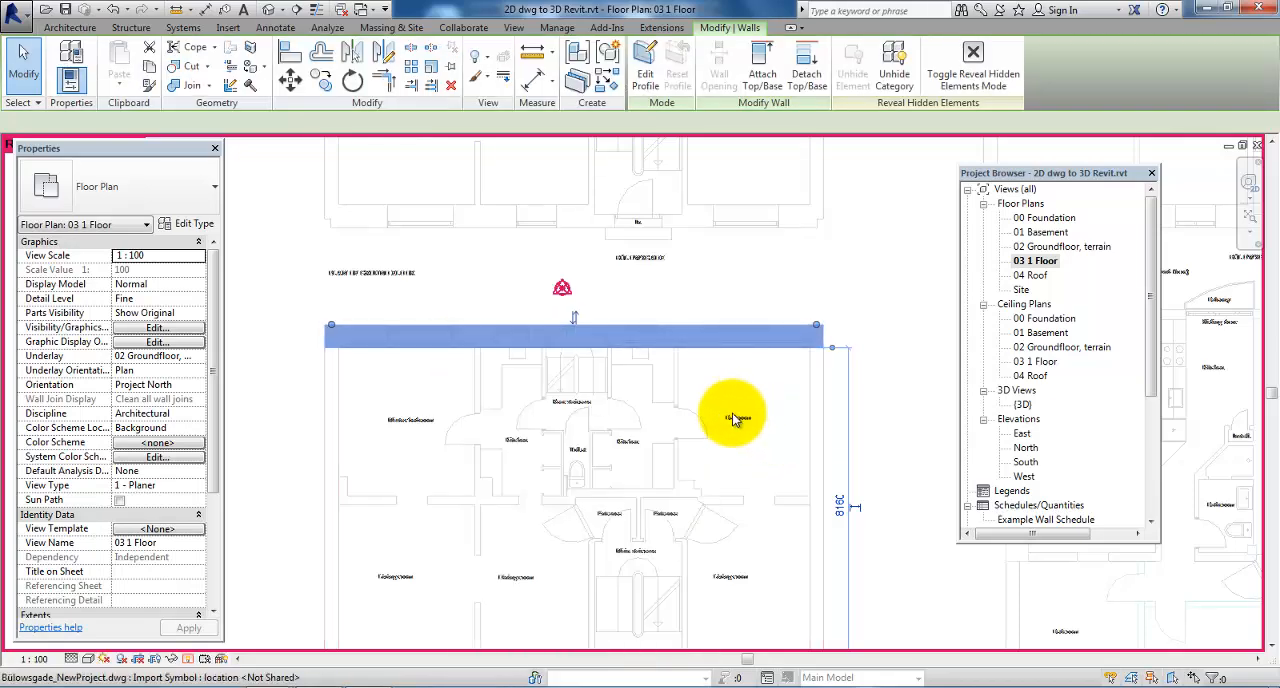
left_click(191, 661)
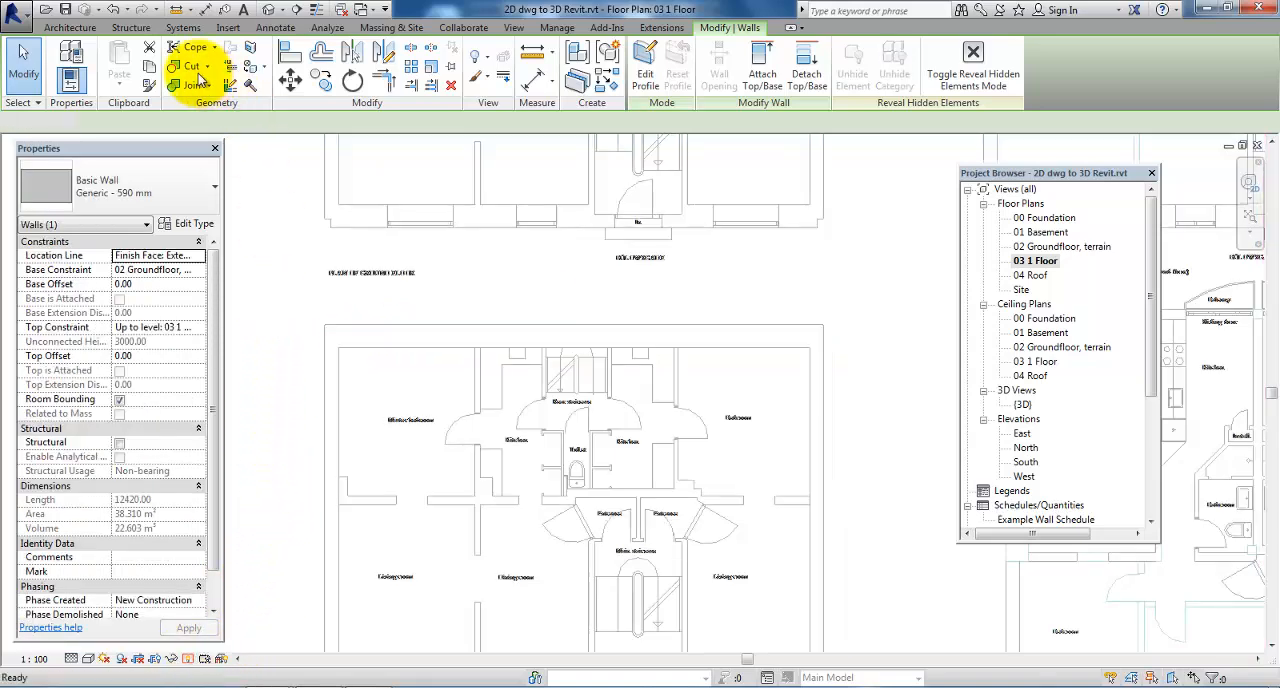
key("Escape")
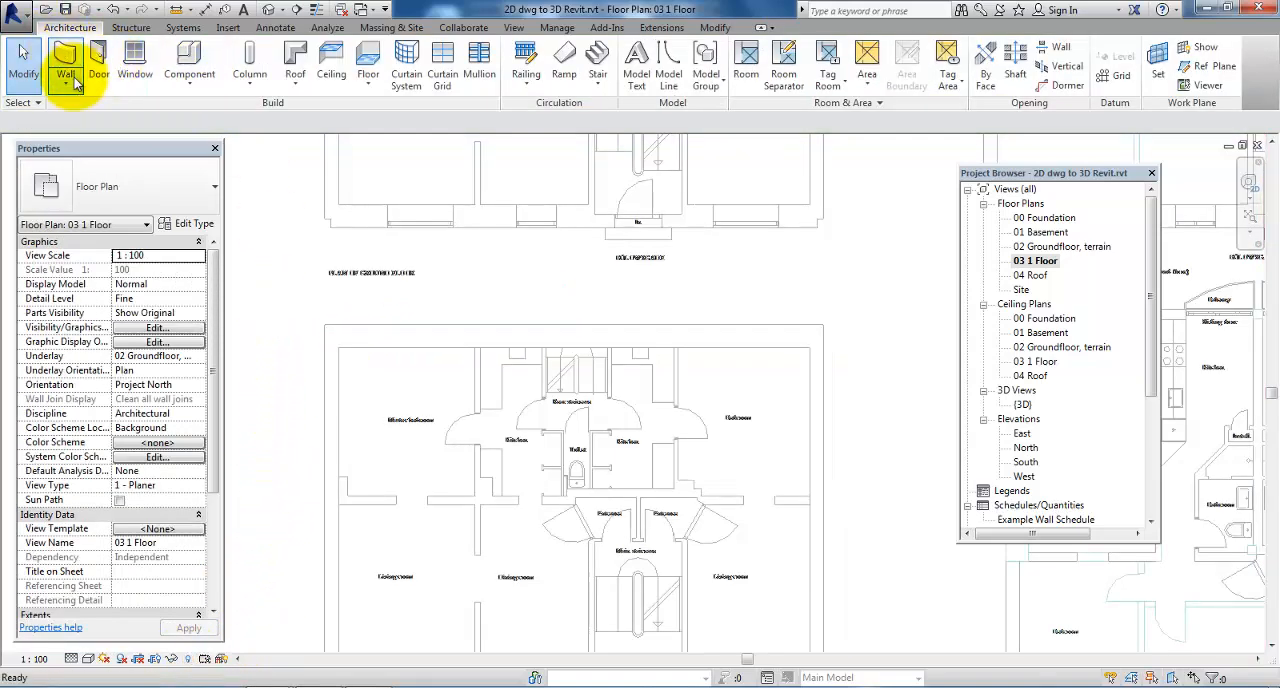
Duplicate the Generic - 590 mm architectural wall type as Generic - 470 mm
left_click(65, 76)
left_click(105, 112)
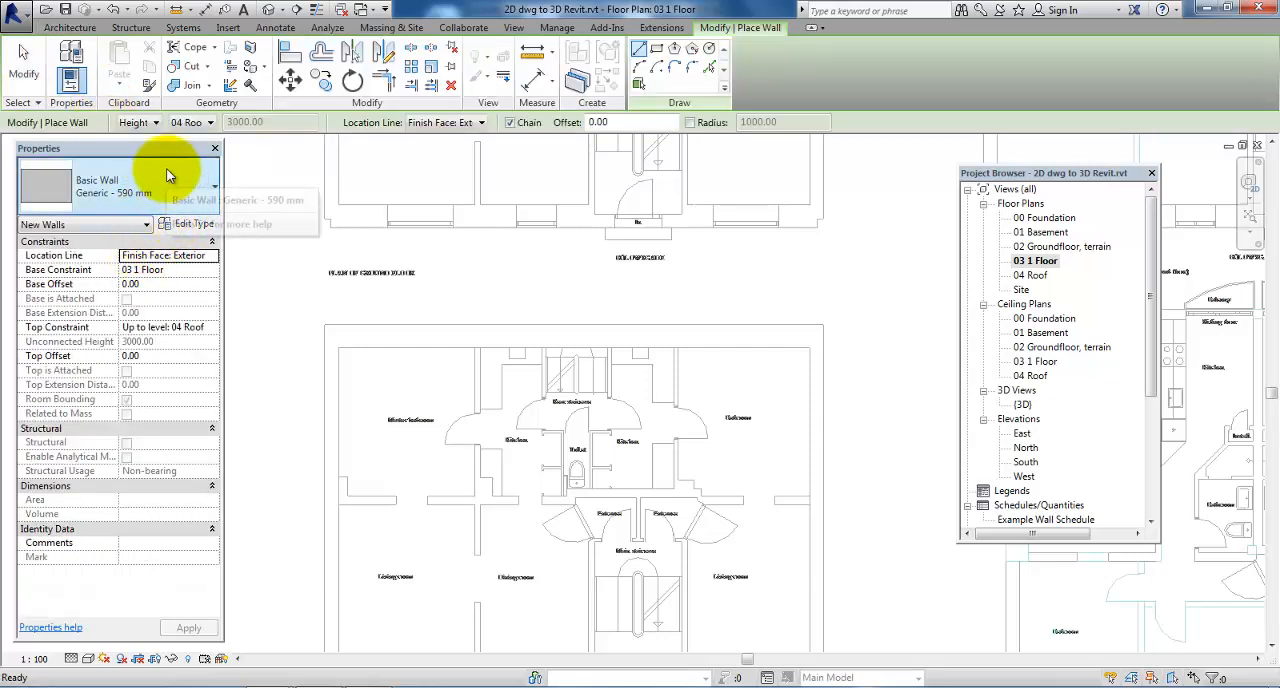
left_click(182, 223)
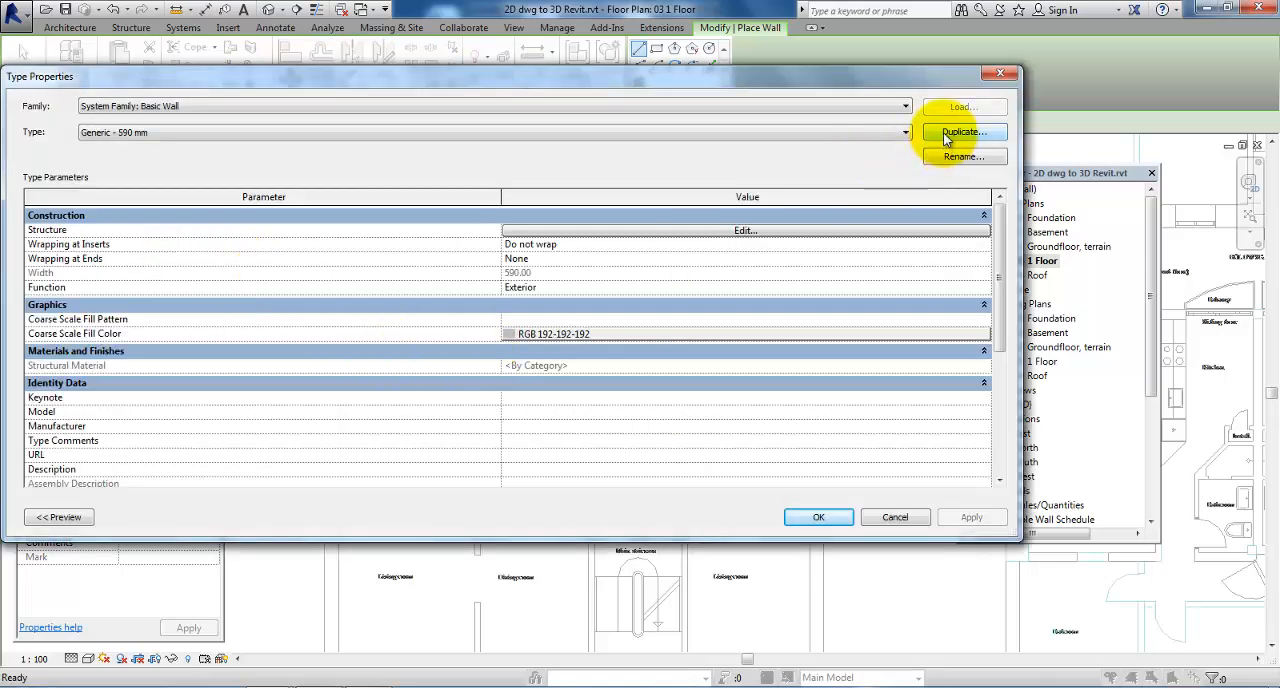
left_click(944, 133)
left_click_drag(495, 240, 464, 238)
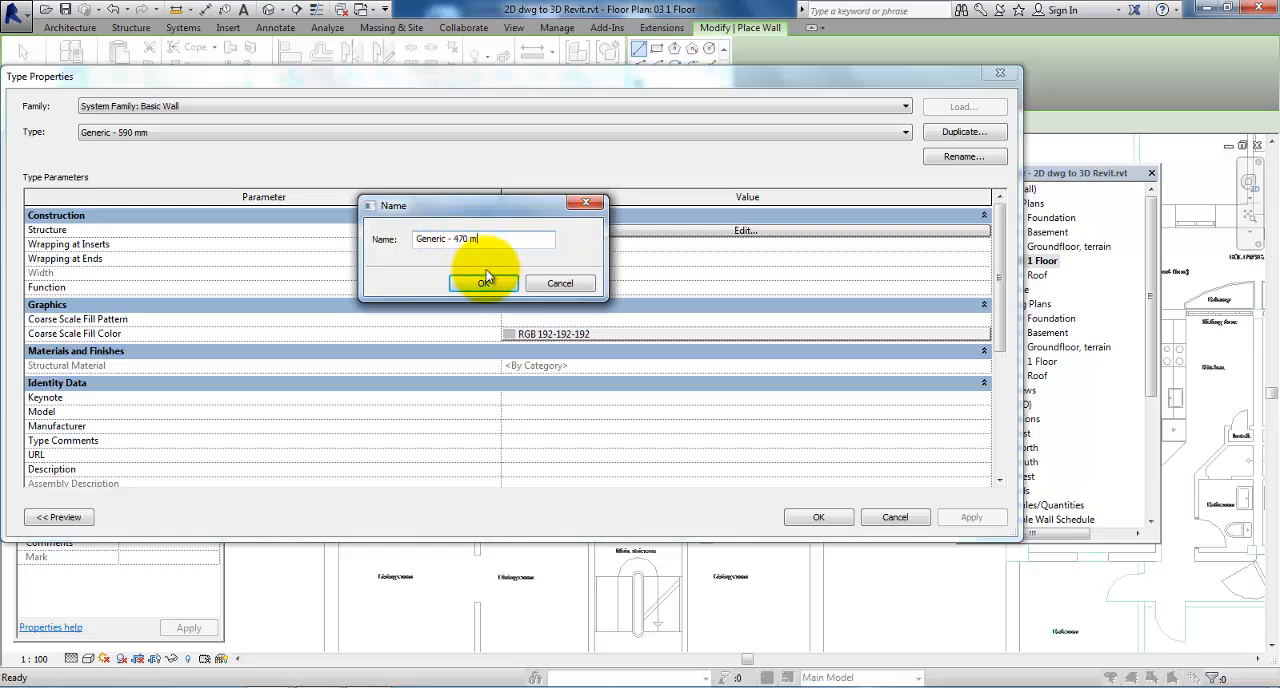
left_click(484, 283)
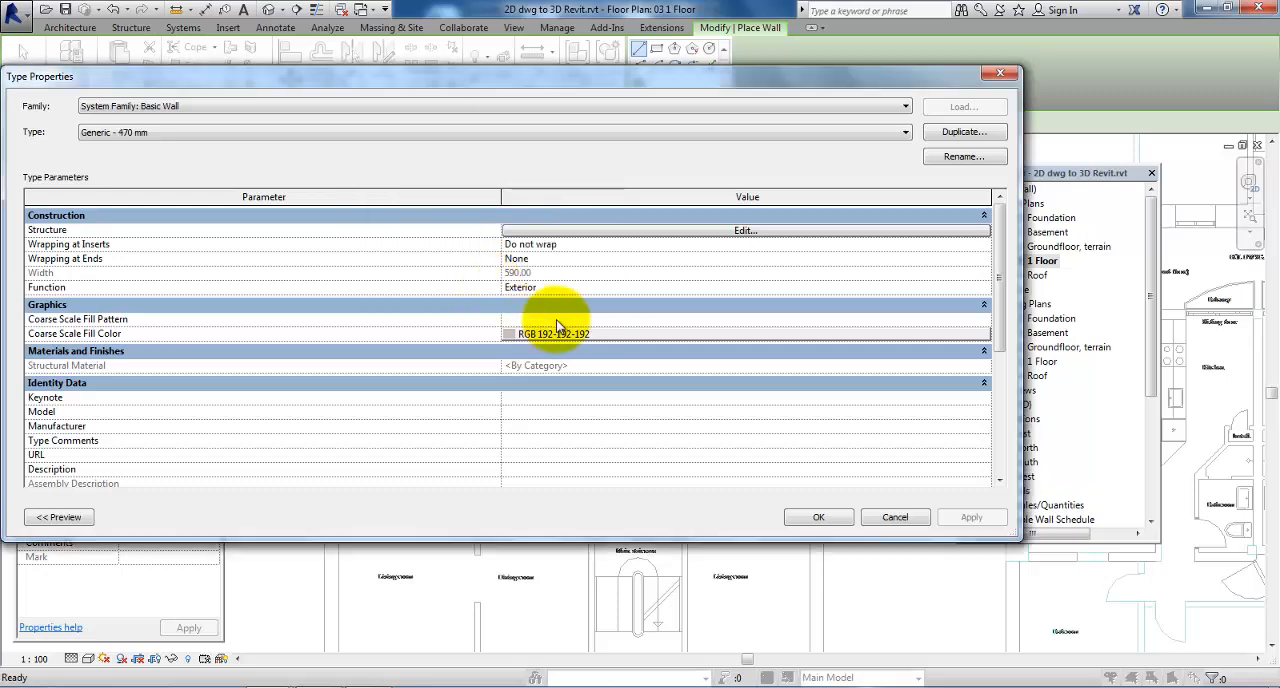
Set the Generic - 470 mm wall type's structure layer thickness to 470 mm and keep the new walls' height at 04 Roof
left_click(684, 232)
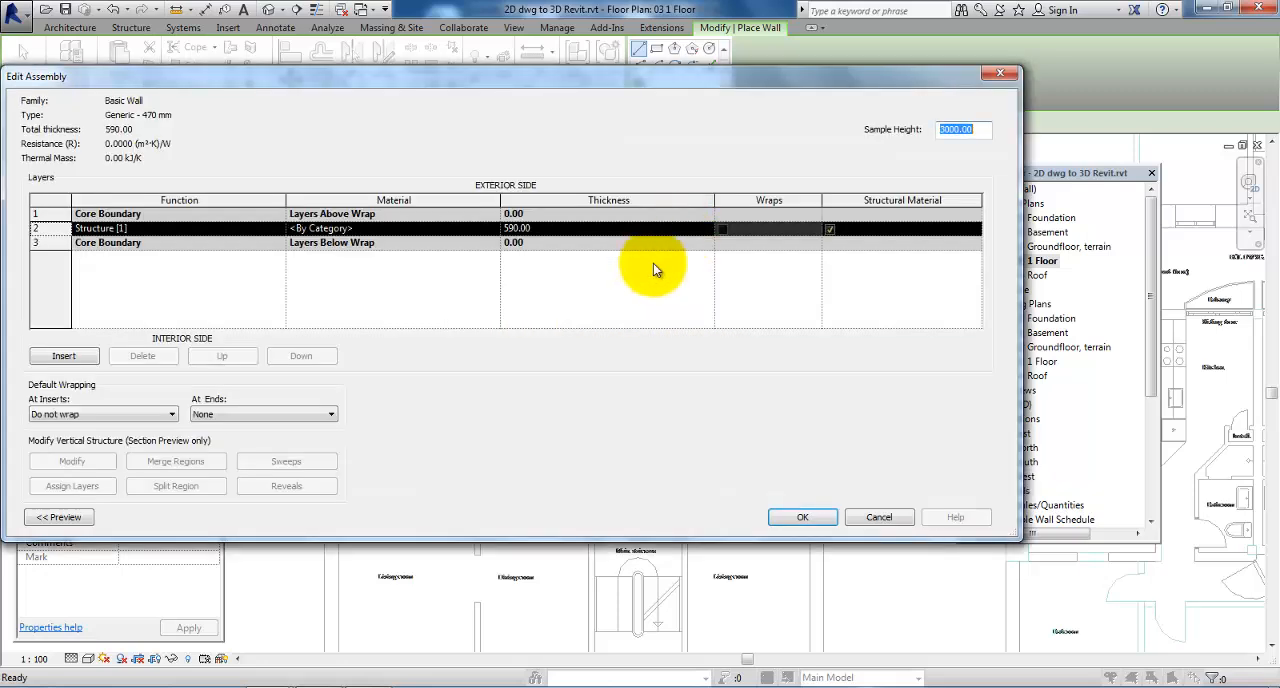
left_click(517, 229)
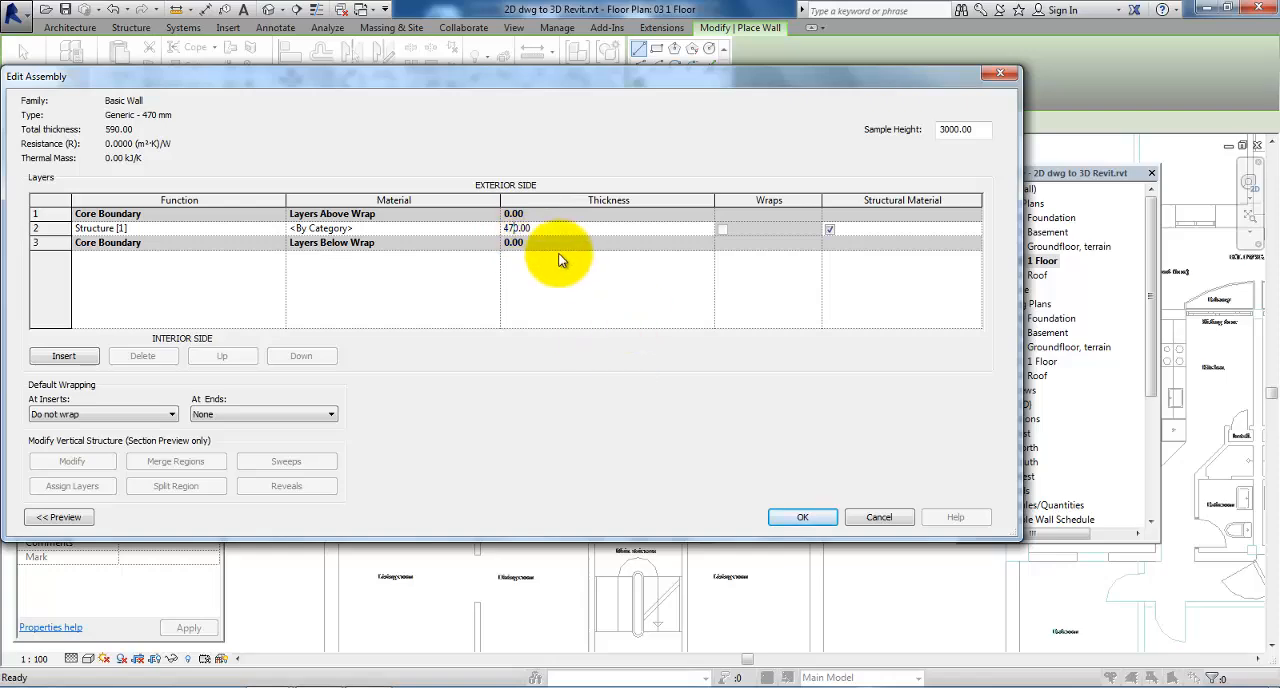
left_click(799, 514)
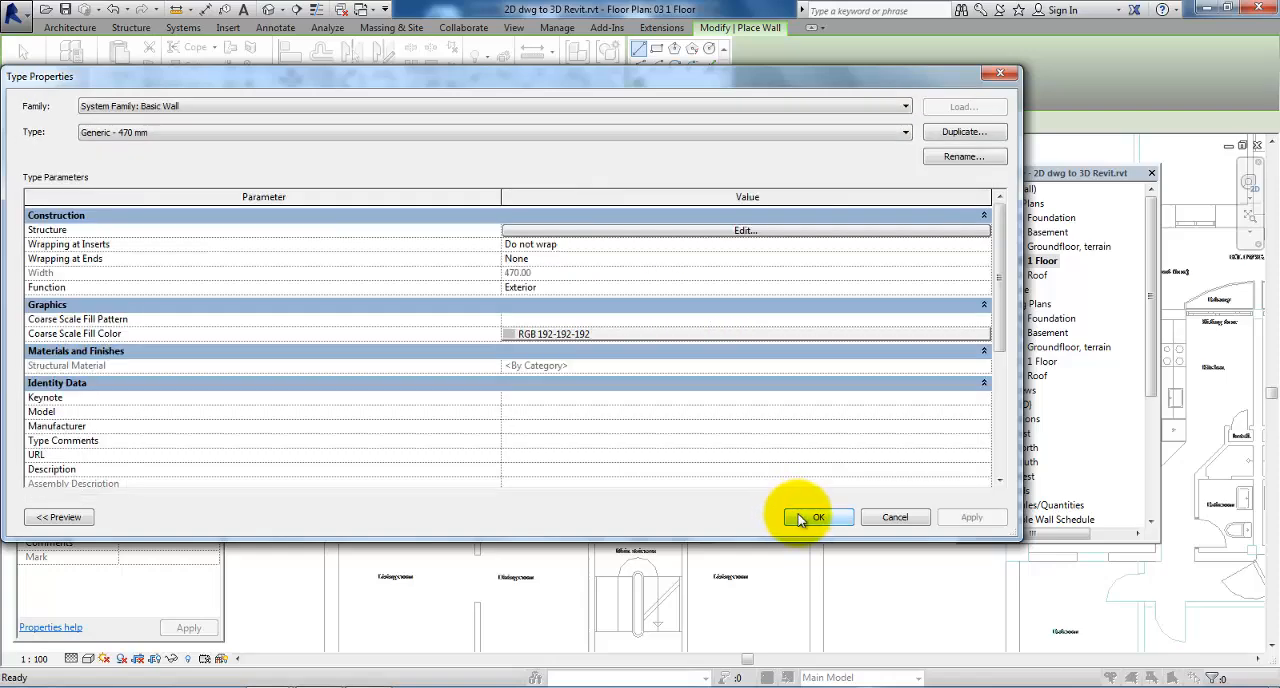
left_click(812, 517)
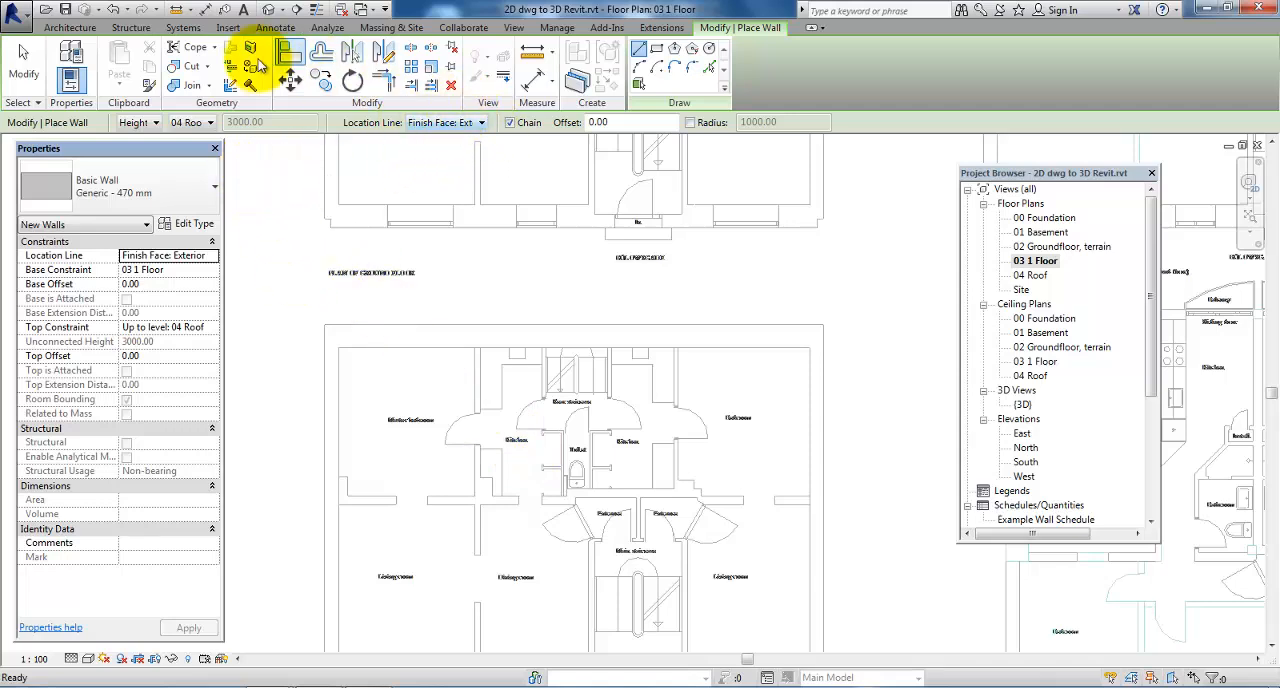
left_click(192, 123)
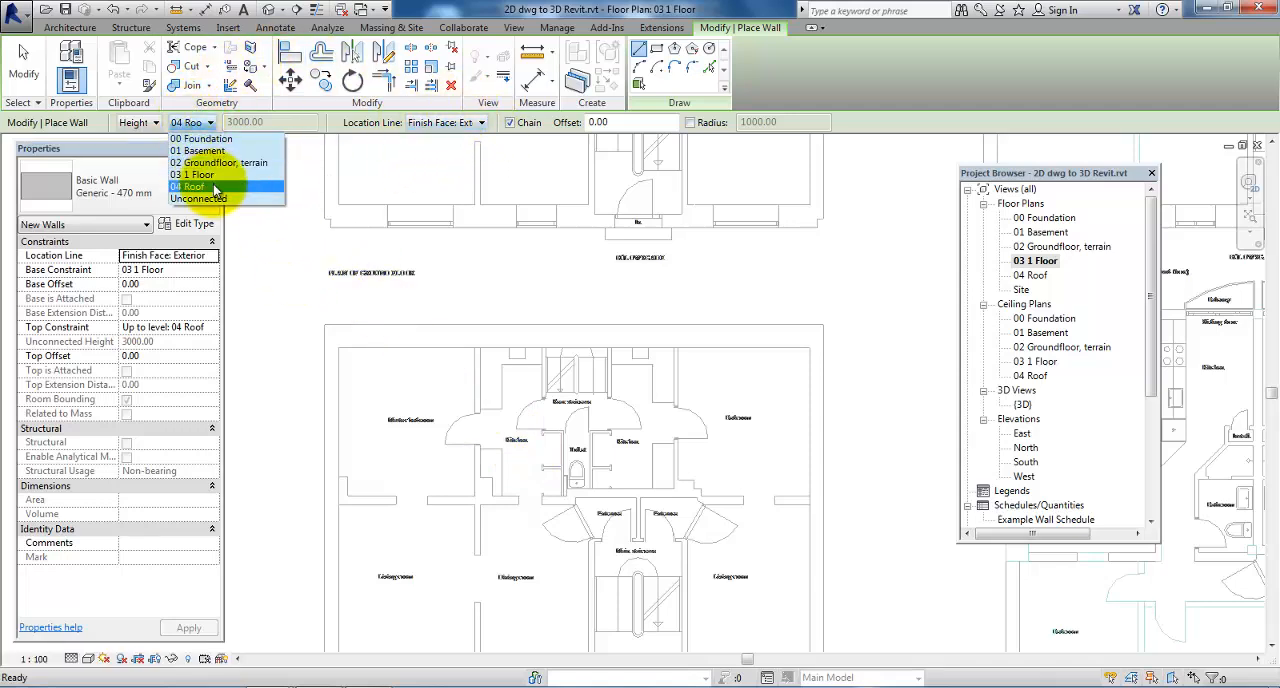
left_click(214, 188)
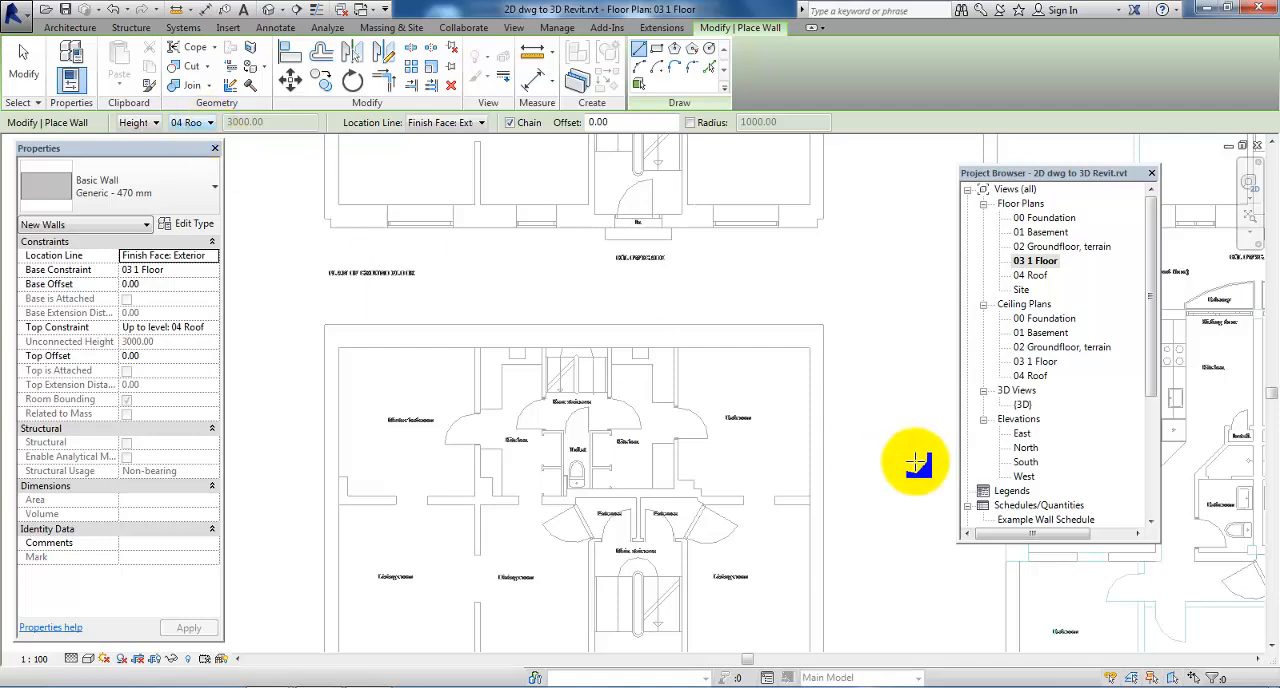
In the East elevation, create a level similar to 03 1 Floor, 1200 mm below 04 Roof, aligned with the other levels' ends
double_click(1022, 434)
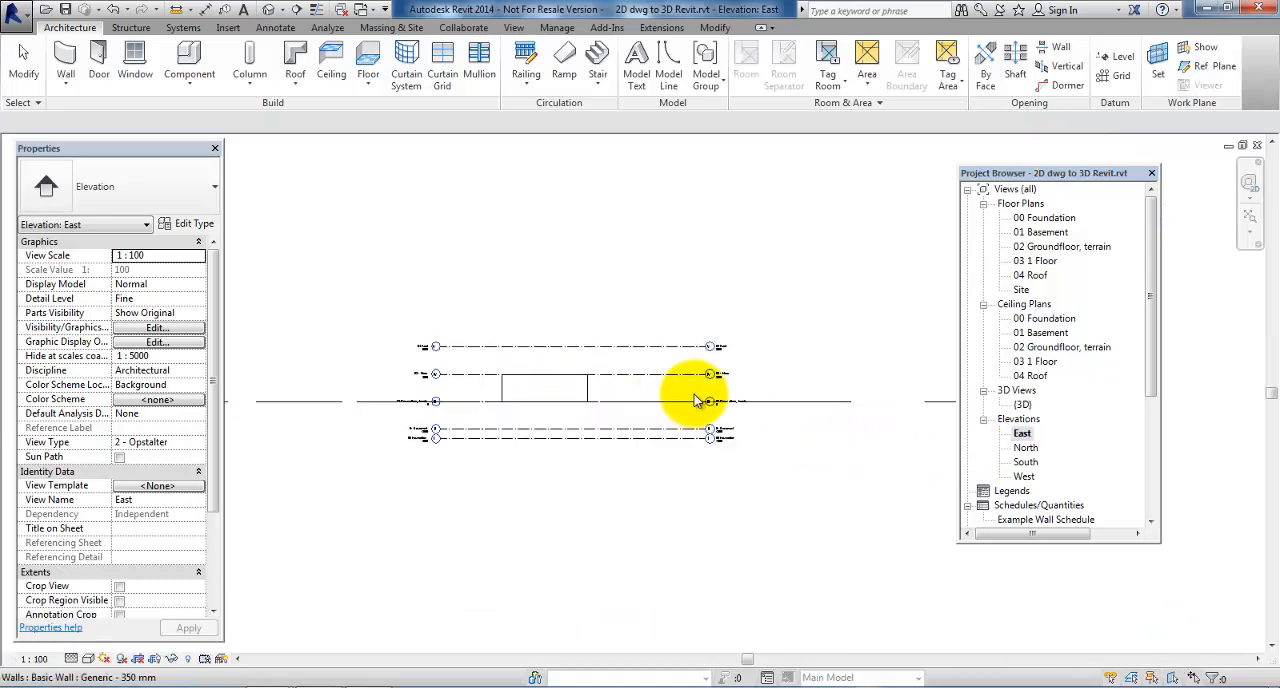
scroll(698, 384, "up", 2)
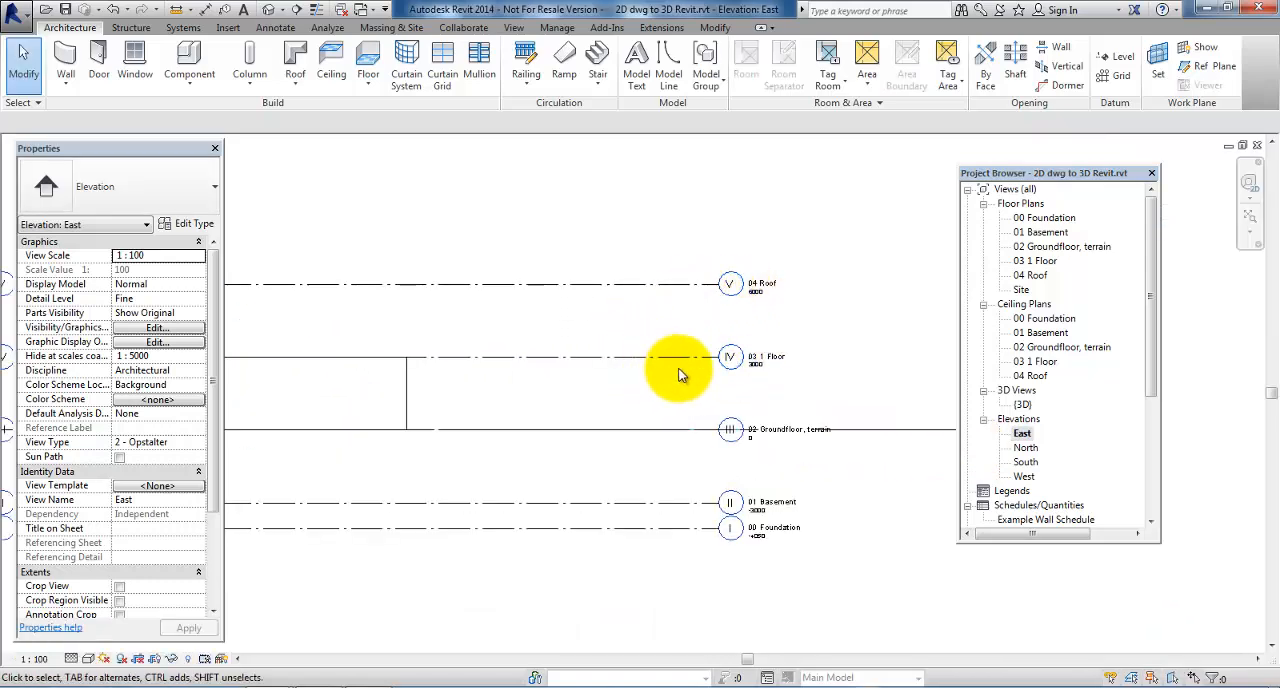
left_click(679, 362)
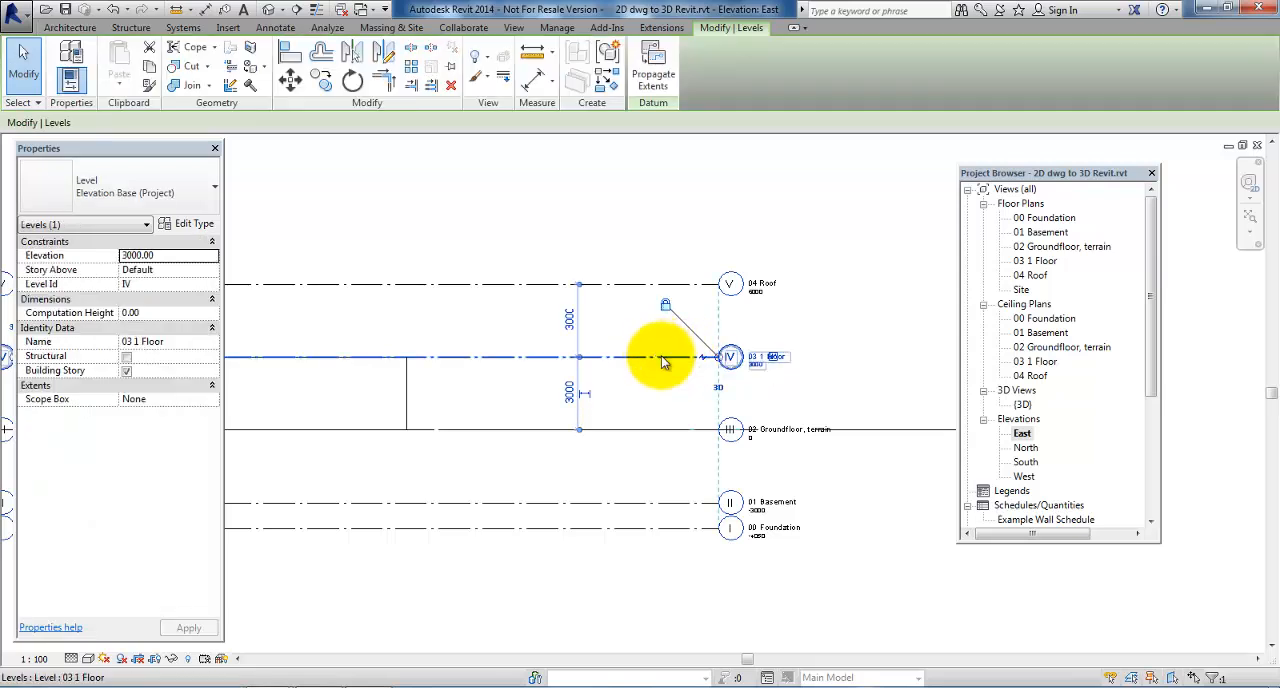
right_click(662, 362)
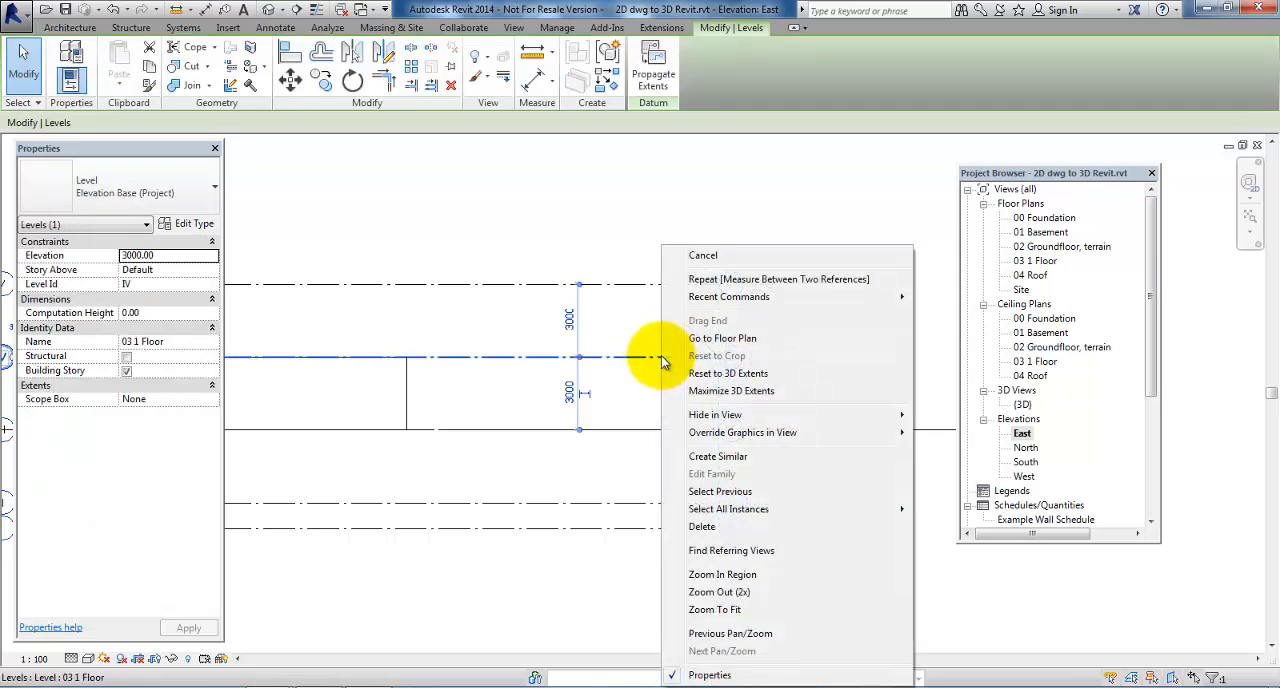
left_click(727, 459)
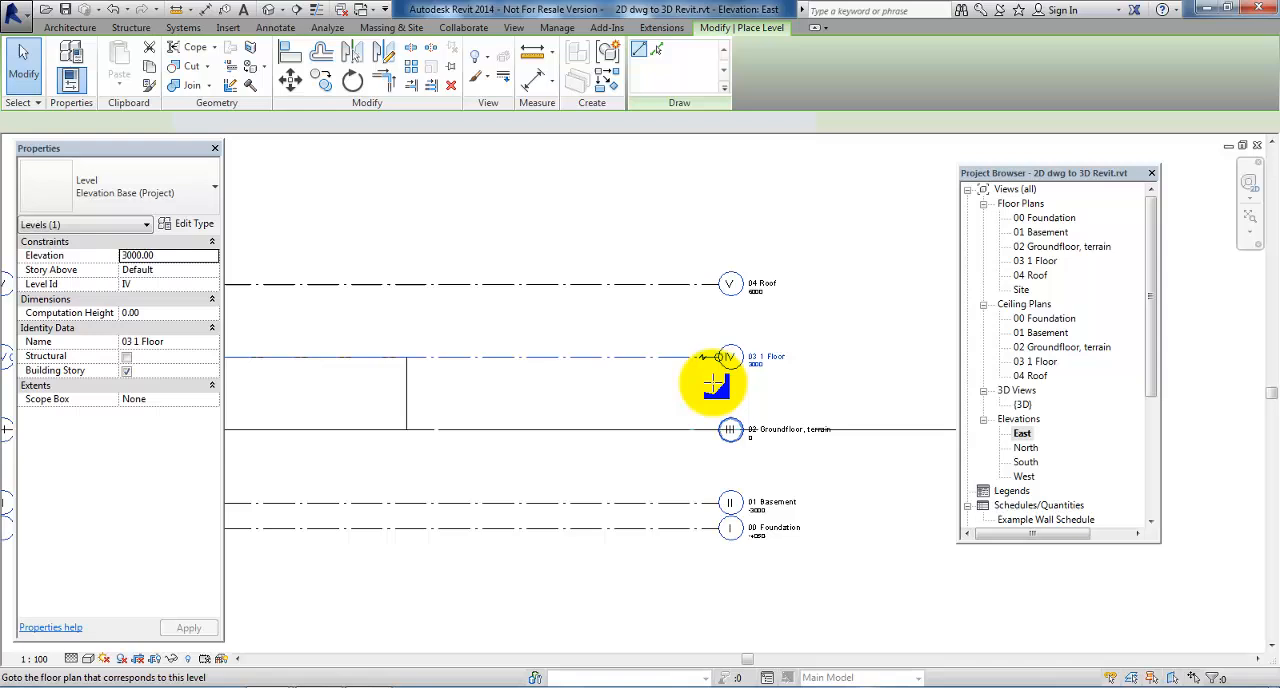
left_click(720, 316)
scroll(722, 314, "down", 3)
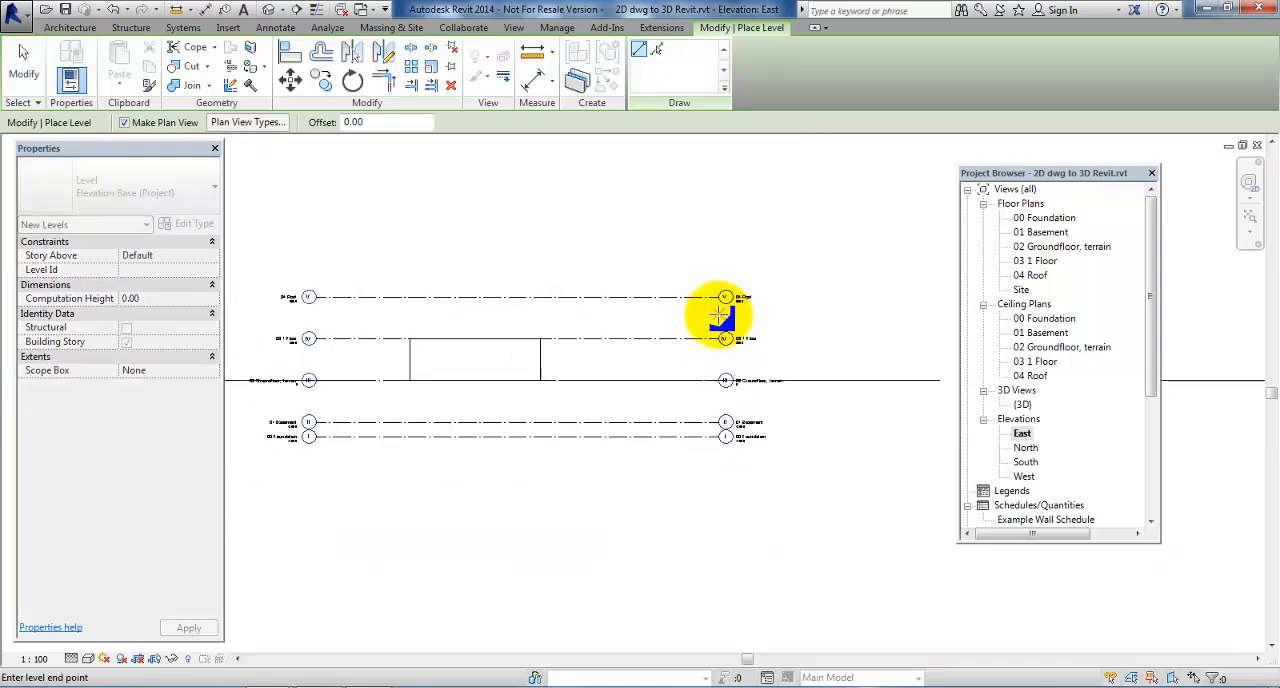
left_click(312, 316)
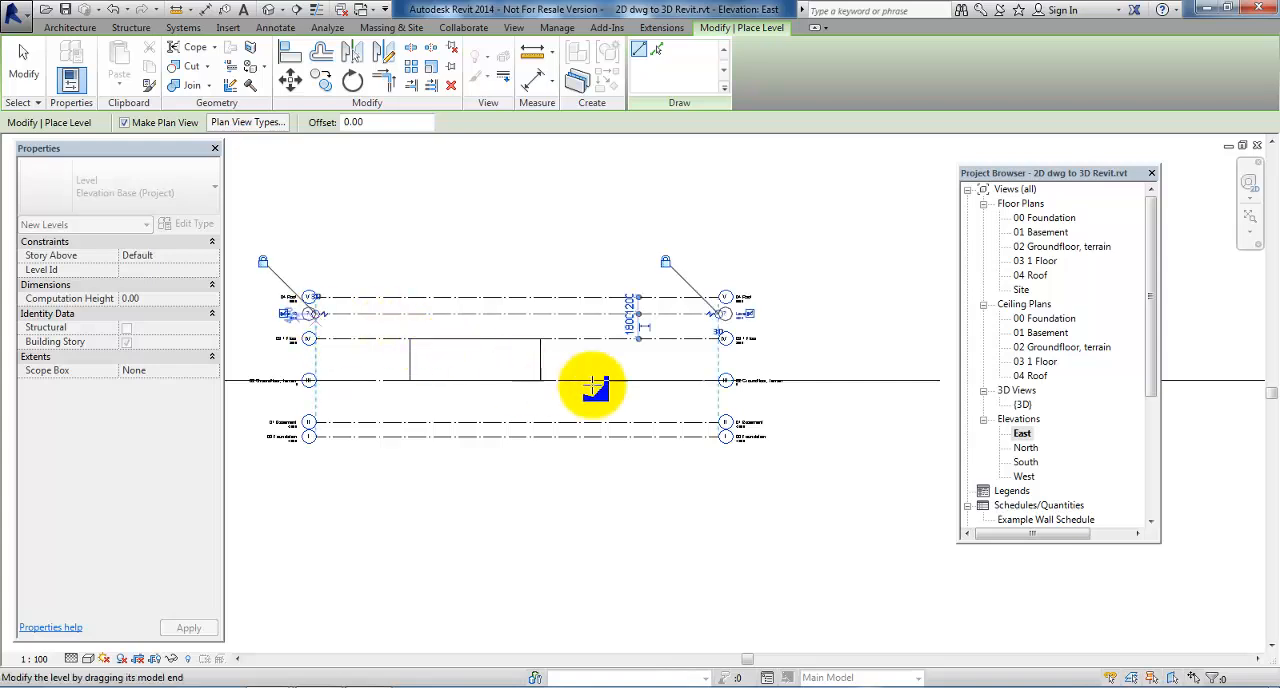
scroll(745, 322, "up", 3)
key("Escape")
key("Escape")
key("Escape")
scroll(745, 322, "up", 3)
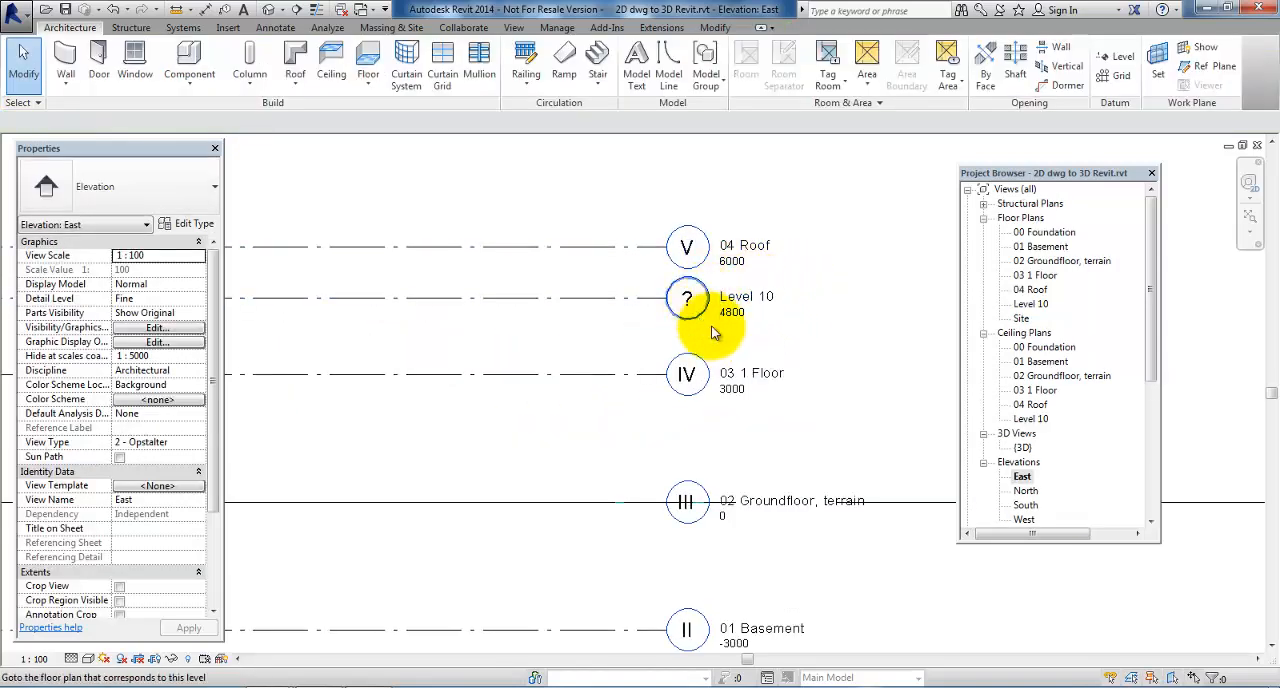
left_click(748, 286)
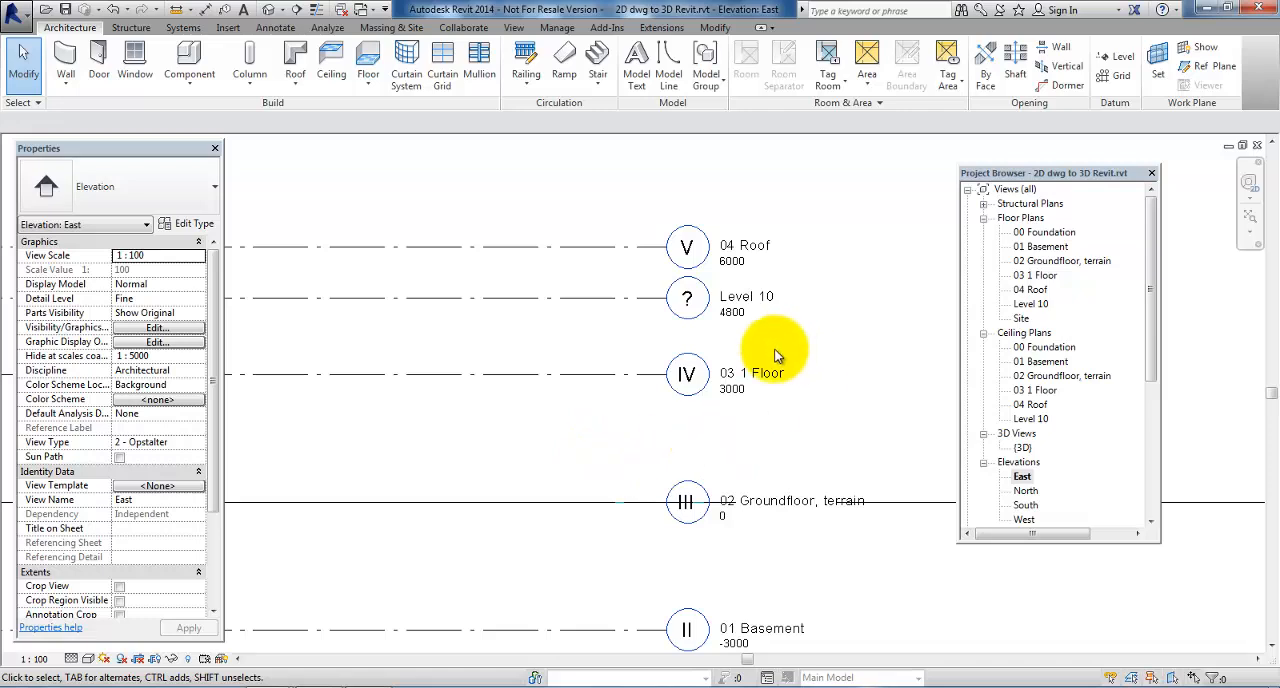
In the 03 1 Floor plan, draw the four Generic - 470 mm exterior walls around the first-floor outline with their height up to Level 10
double_click(1035, 276)
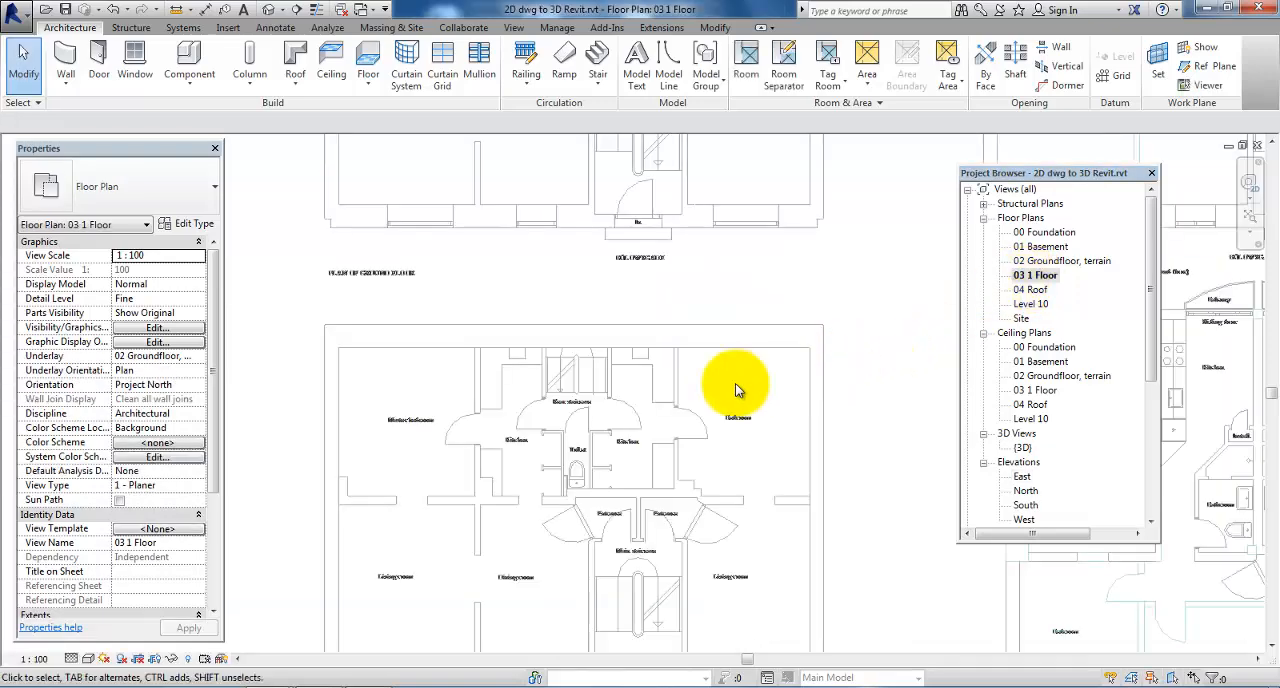
left_click(65, 80)
left_click(82, 114)
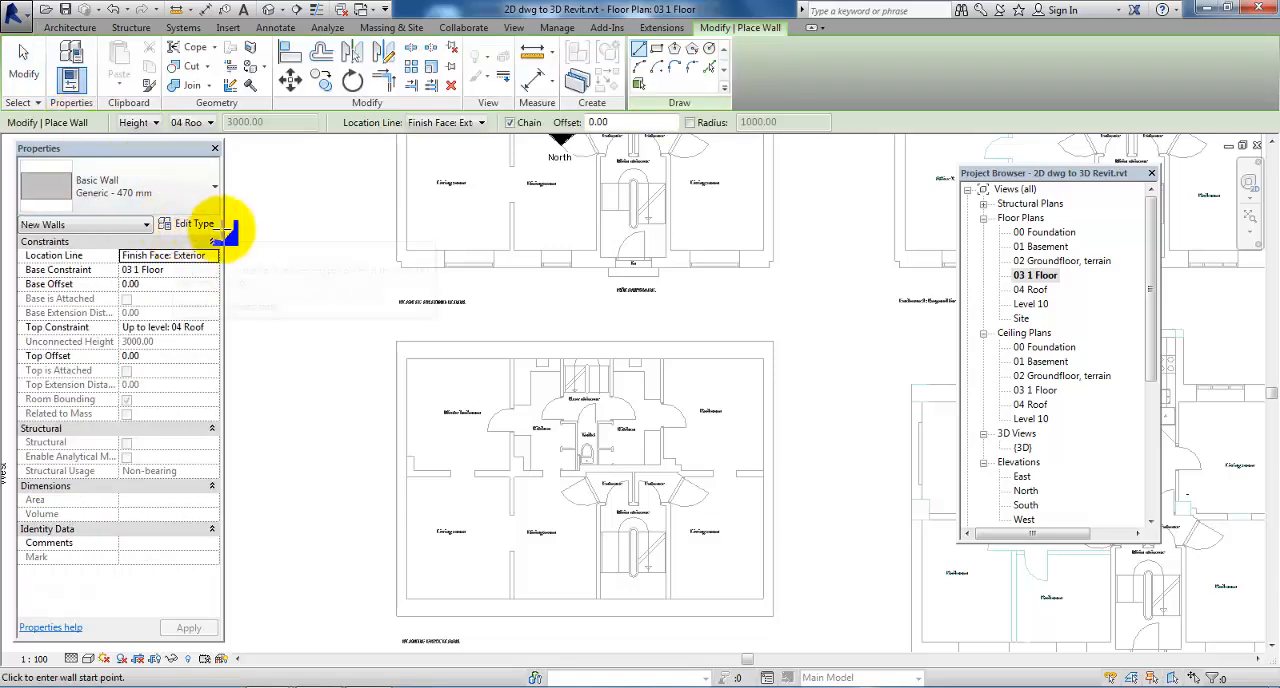
left_click(209, 124)
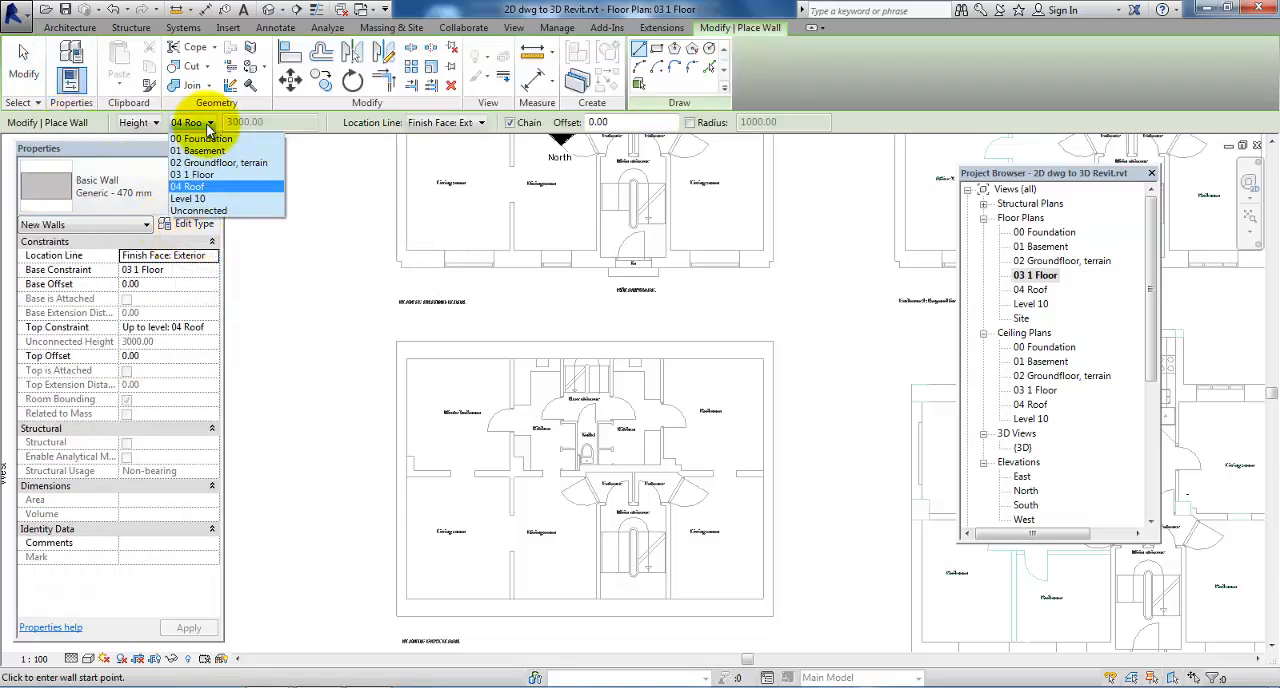
left_click(200, 199)
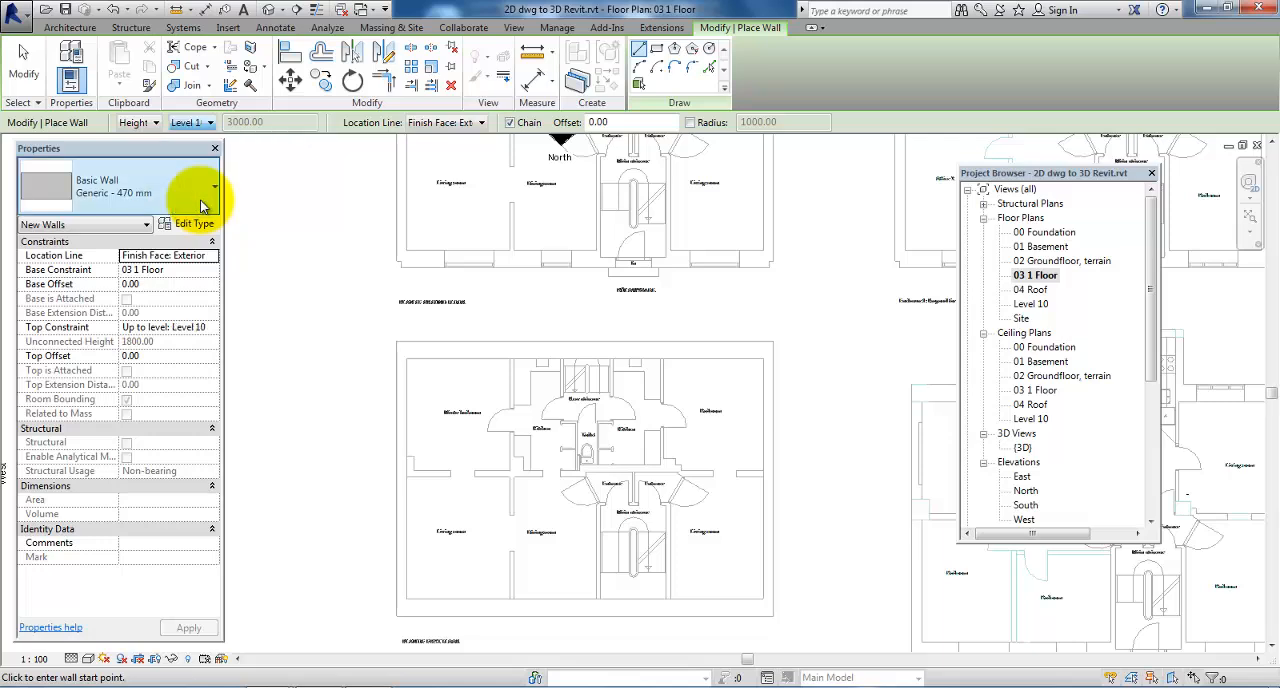
left_click(397, 343)
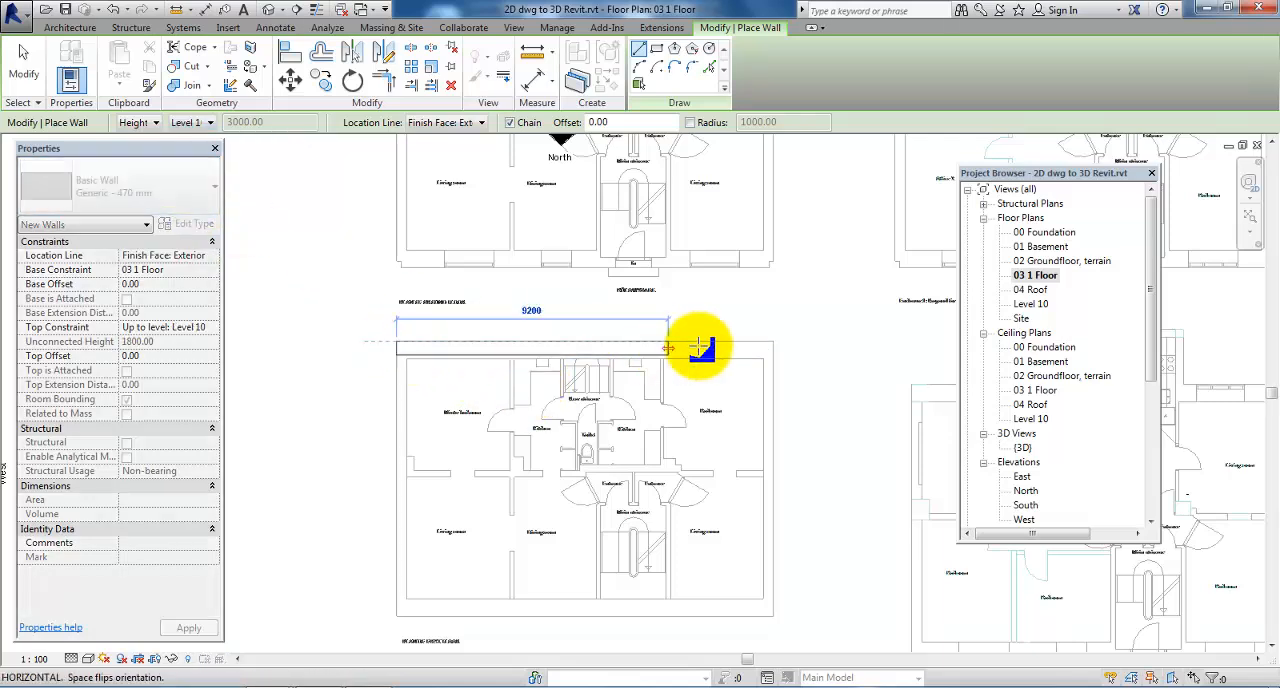
left_click(773, 343)
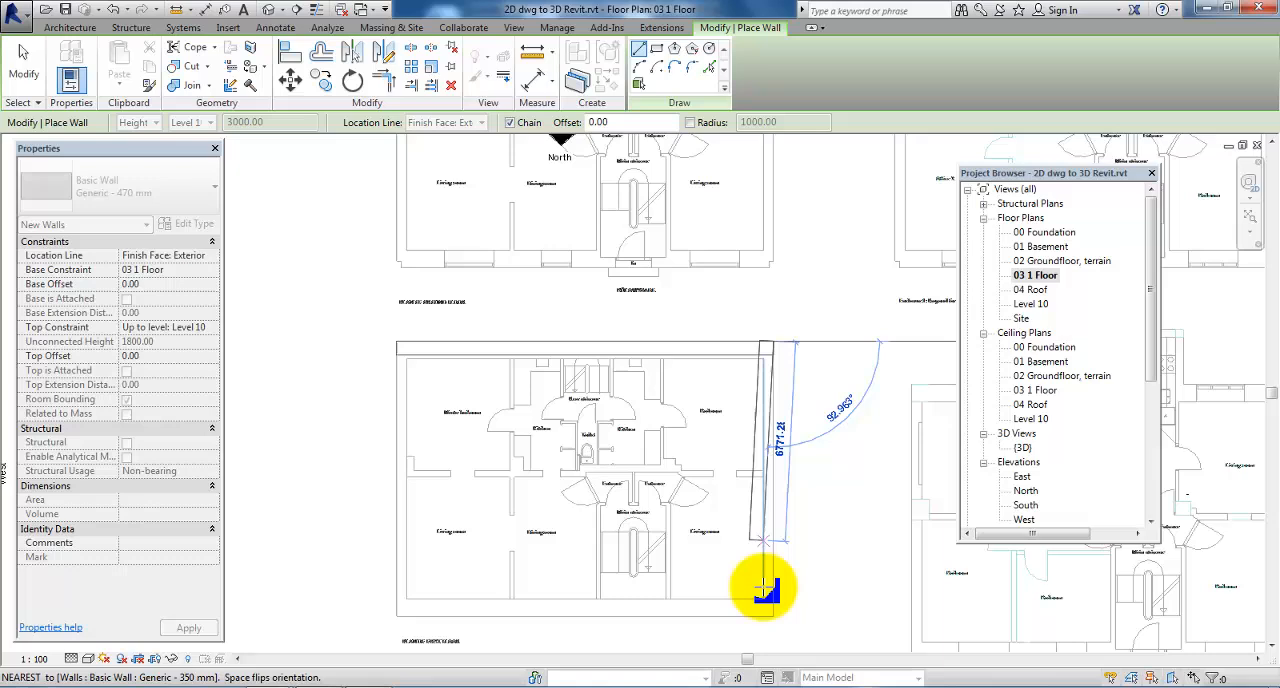
left_click(710, 598)
left_click(397, 614)
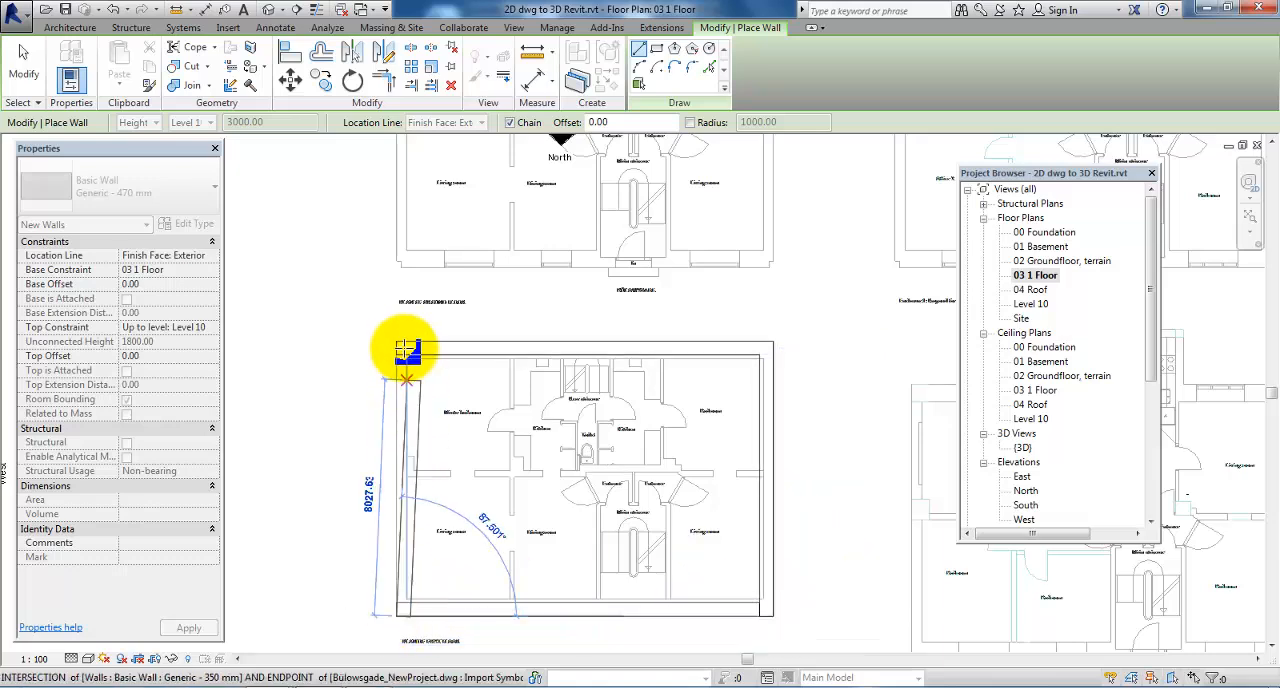
left_click(403, 347)
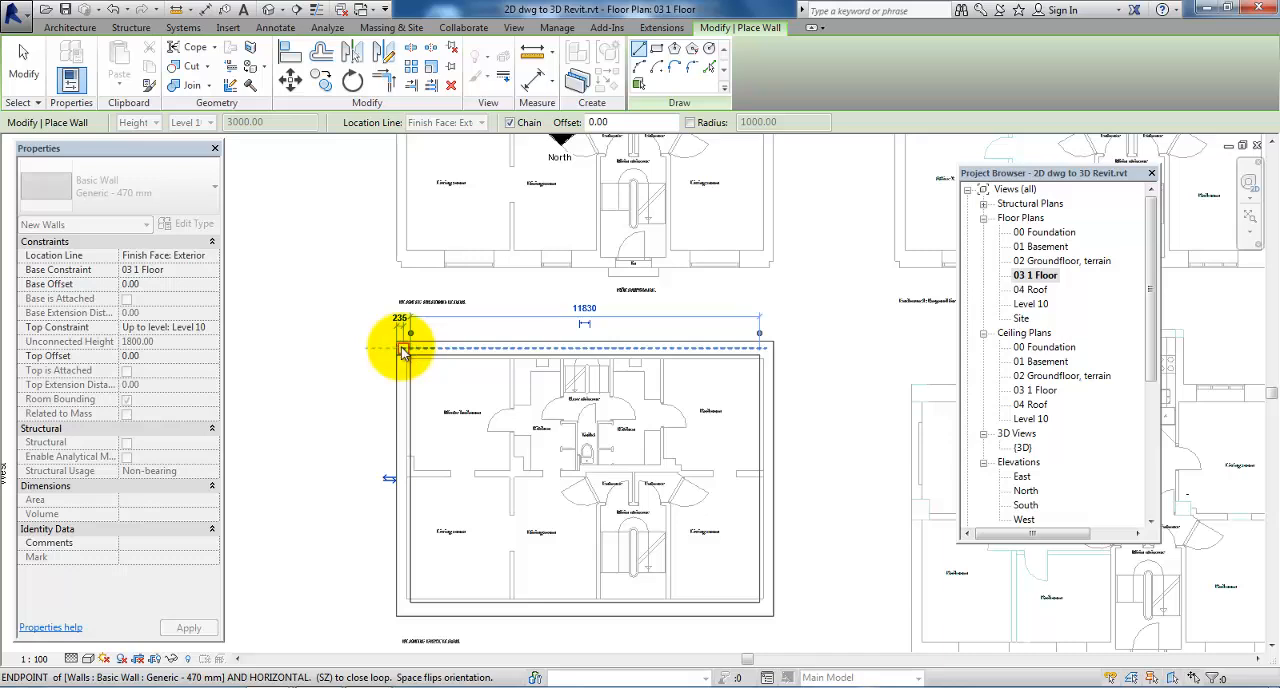
key("Escape")
key("Escape")
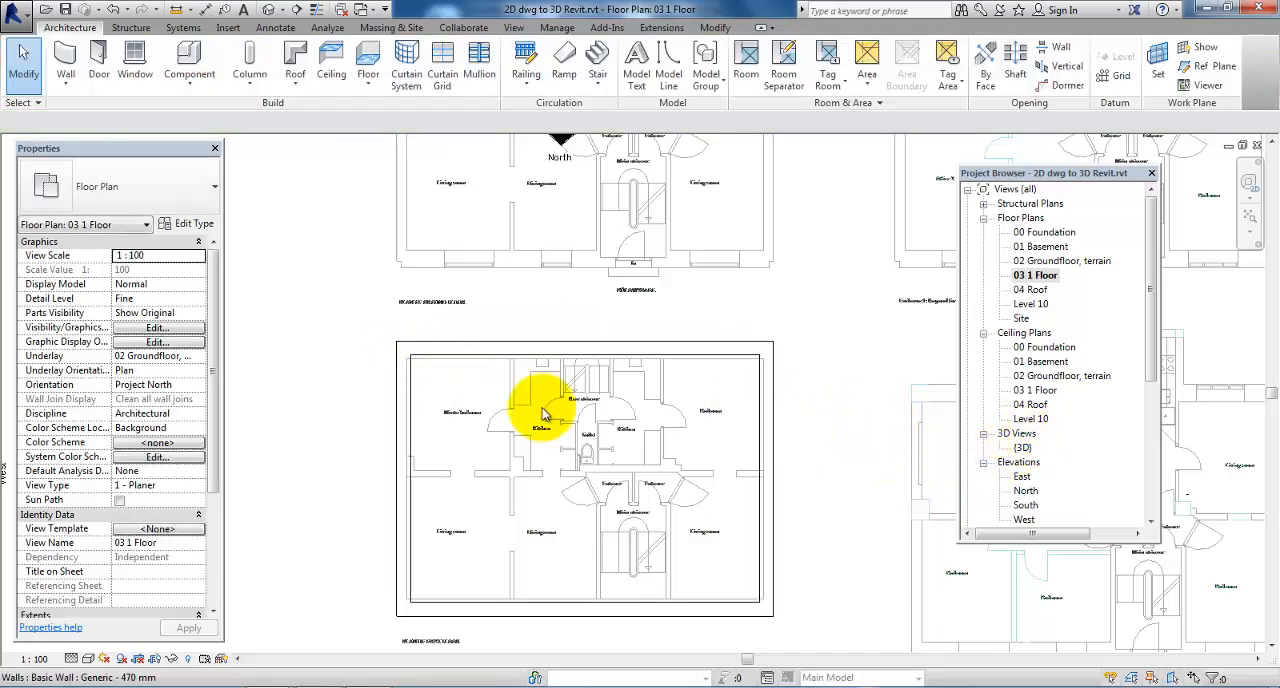
Change the first floor's two short side walls to the Generic - 350 mm wall type
left_click(416, 414)
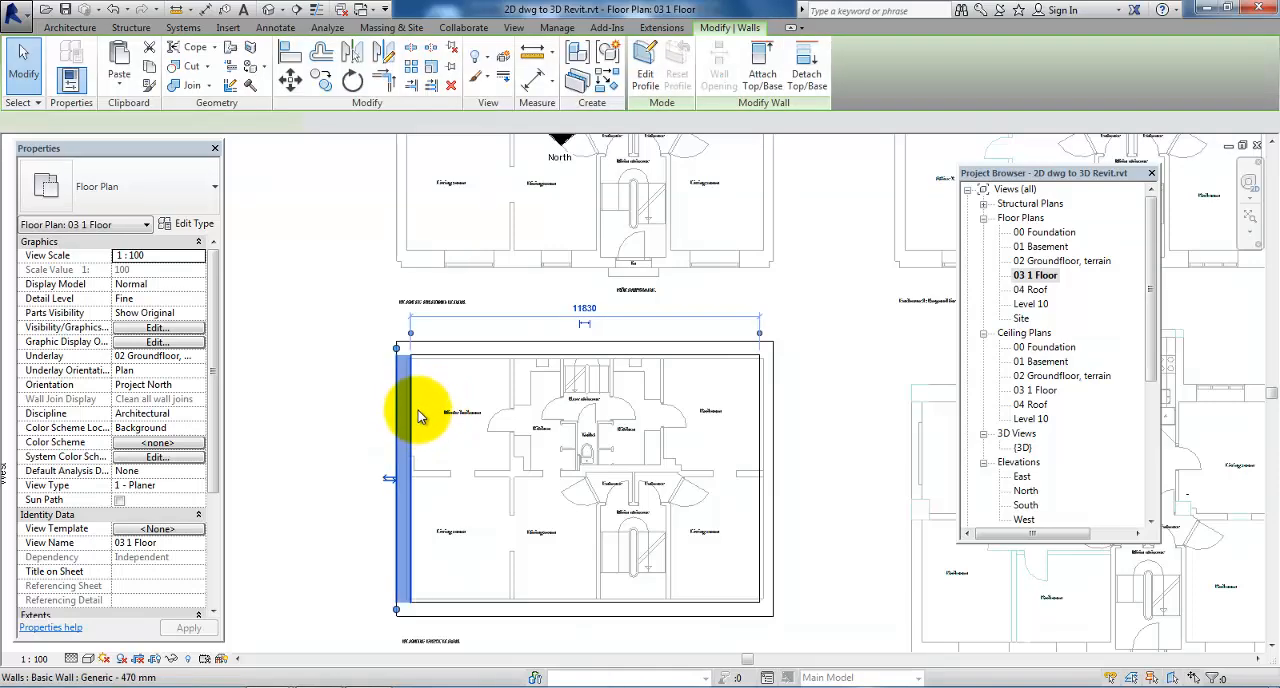
left_click(766, 473, "ctrl")
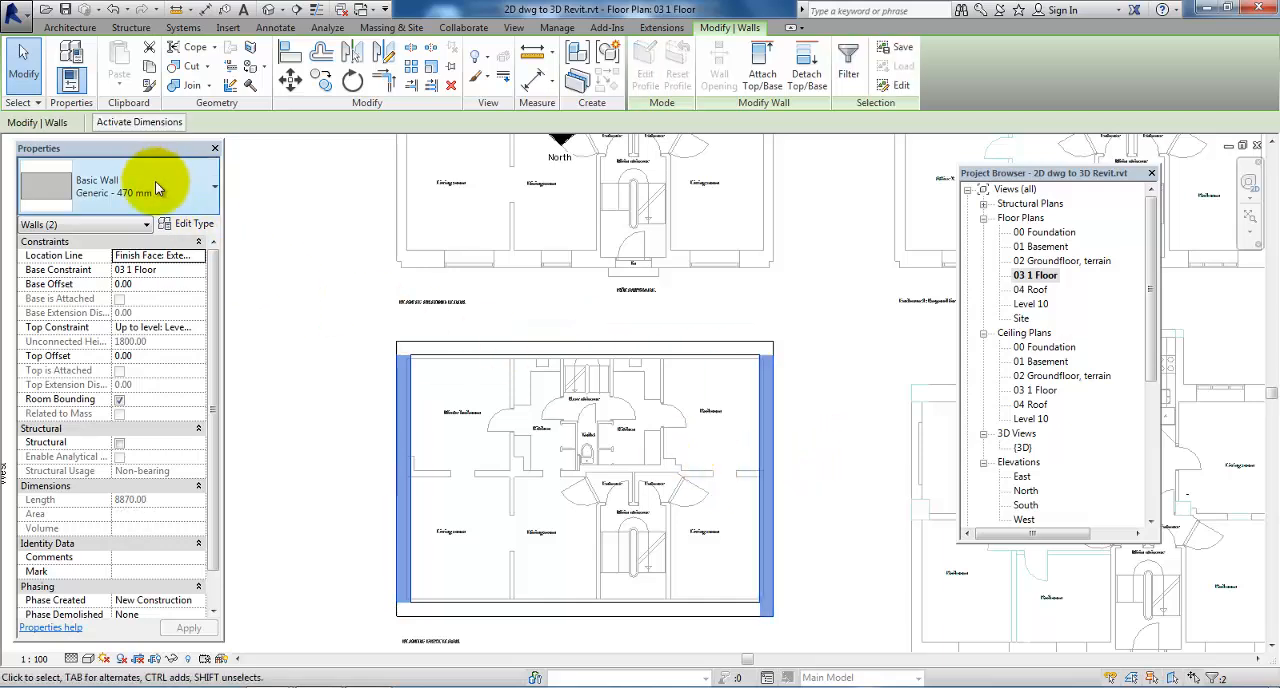
left_click(178, 205)
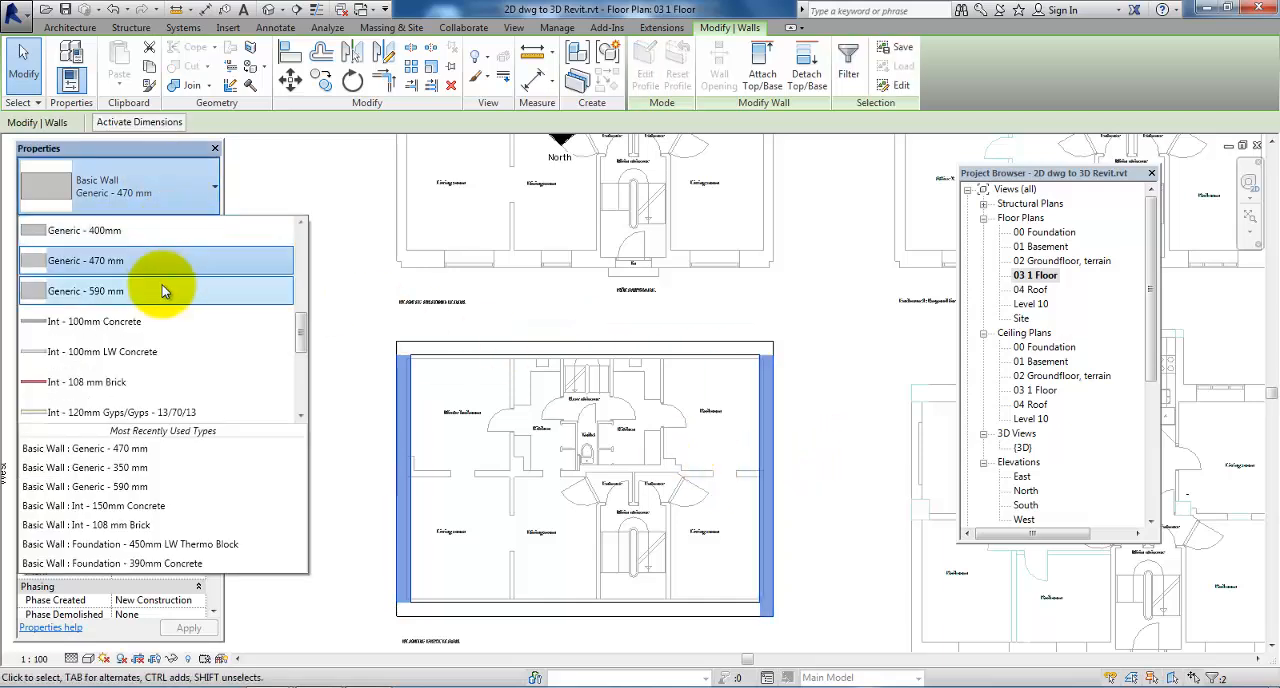
scroll(153, 288, "up", 1)
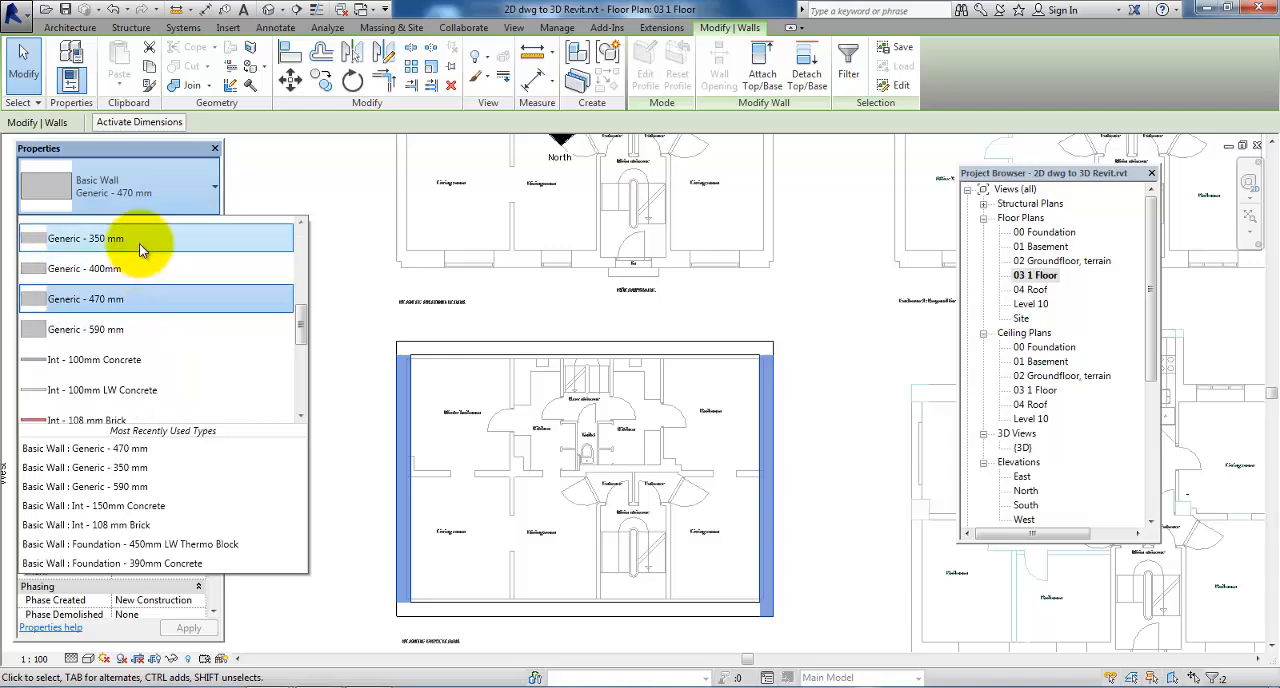
left_click(141, 245)
left_click(306, 391)
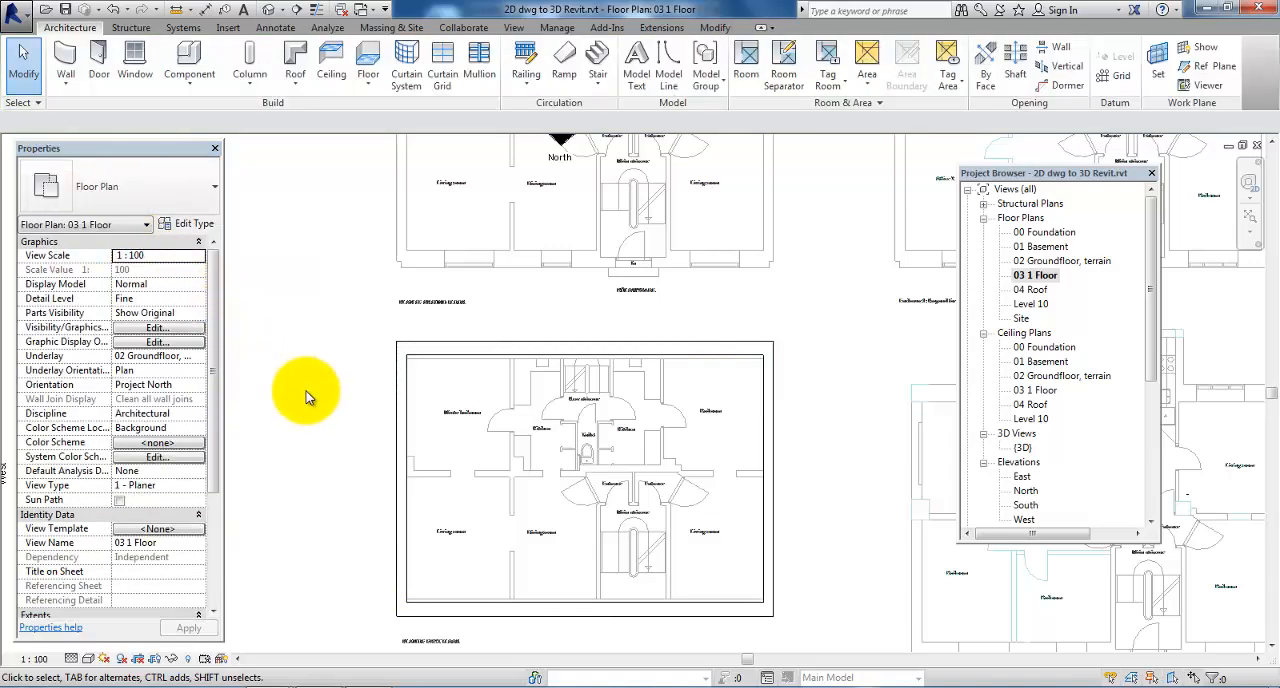
Hide the Walls category in the 03 1 Floor view, using the front exterior wall
scroll(430, 394, "up", 5)
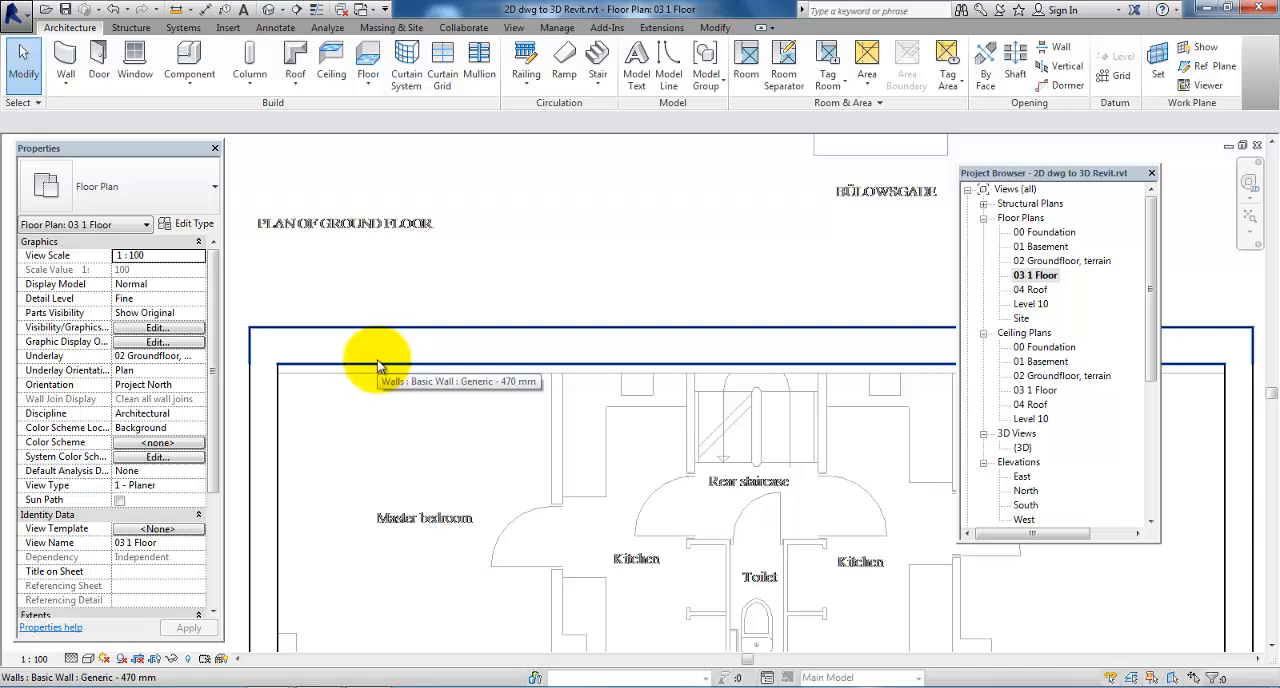
scroll(378, 360, "down", 2)
scroll(453, 290, "down", 2)
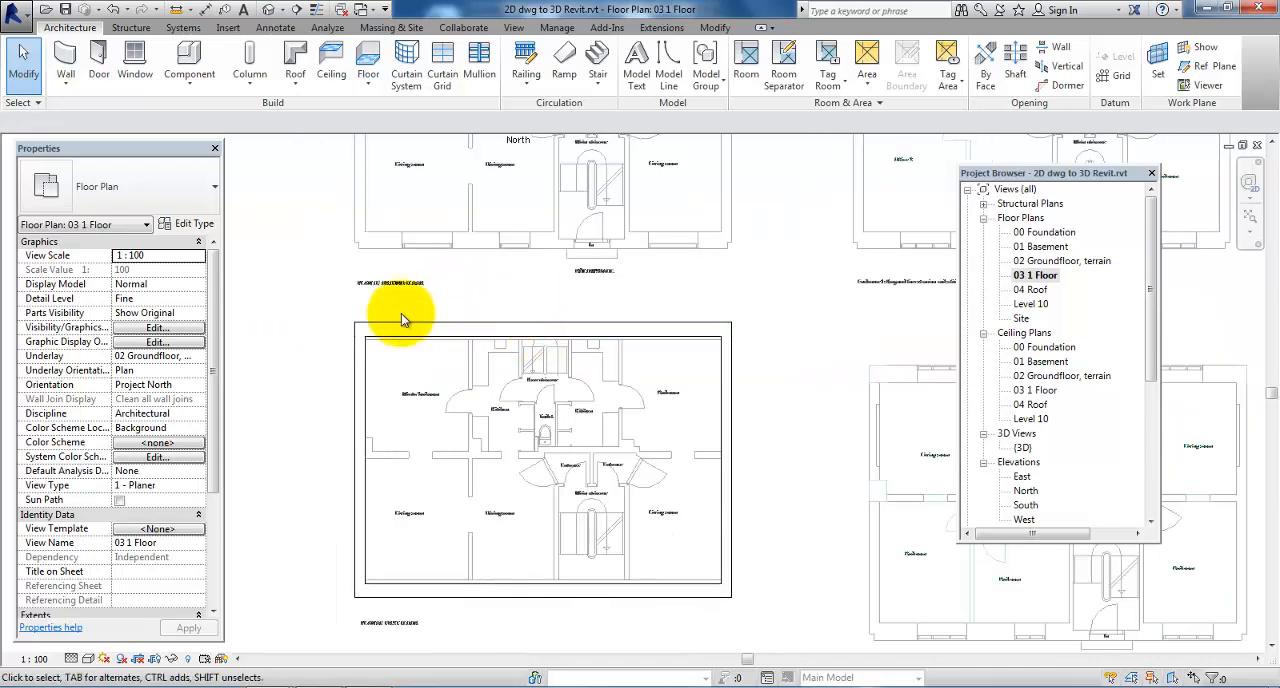
left_click(418, 597)
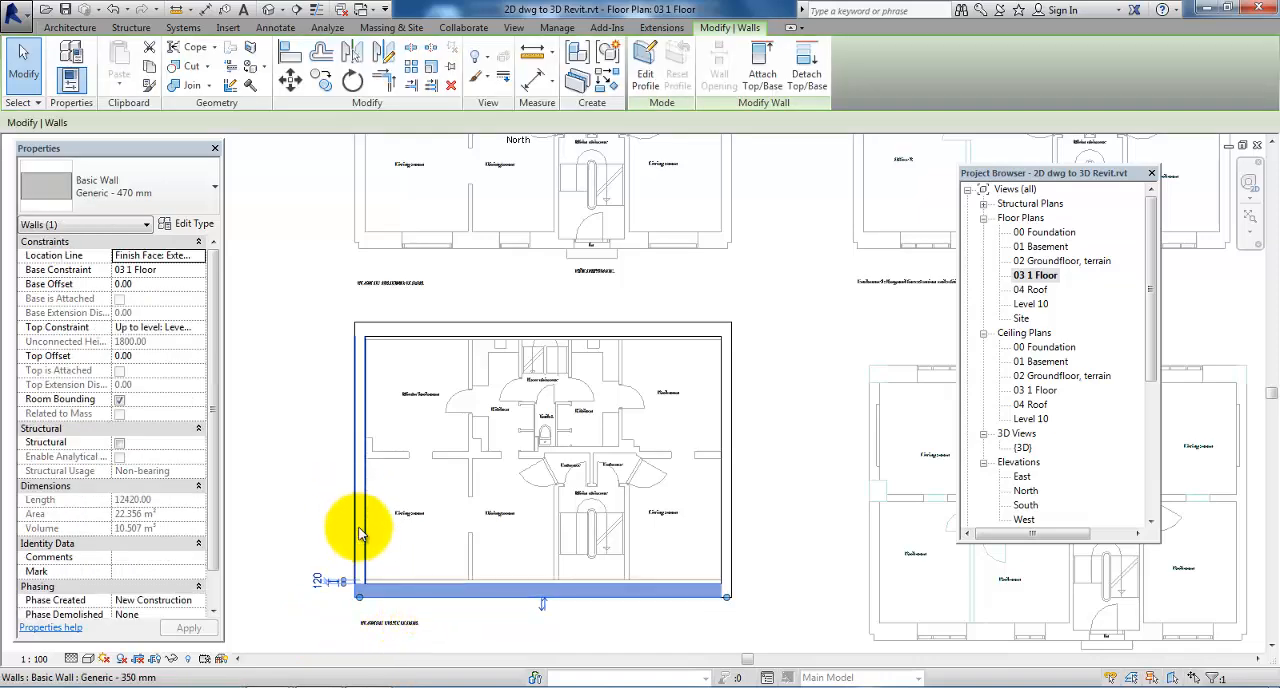
right_click(406, 598)
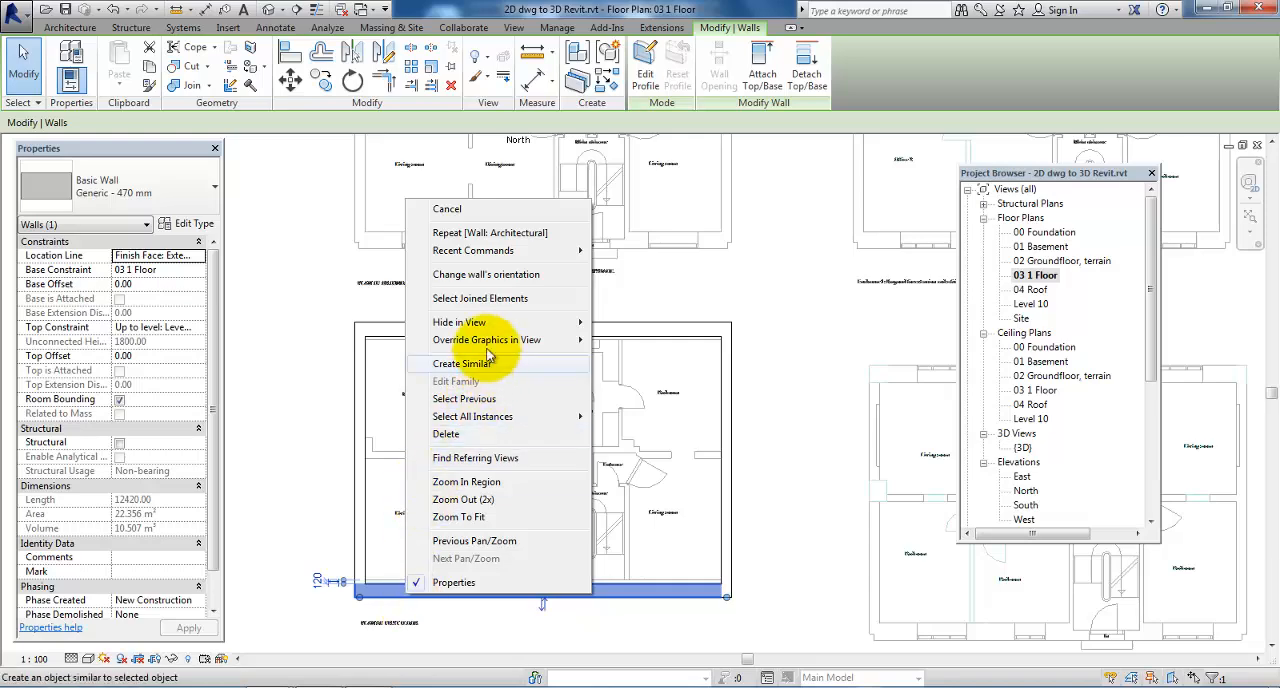
mouse_move(480, 322)
left_click(666, 345)
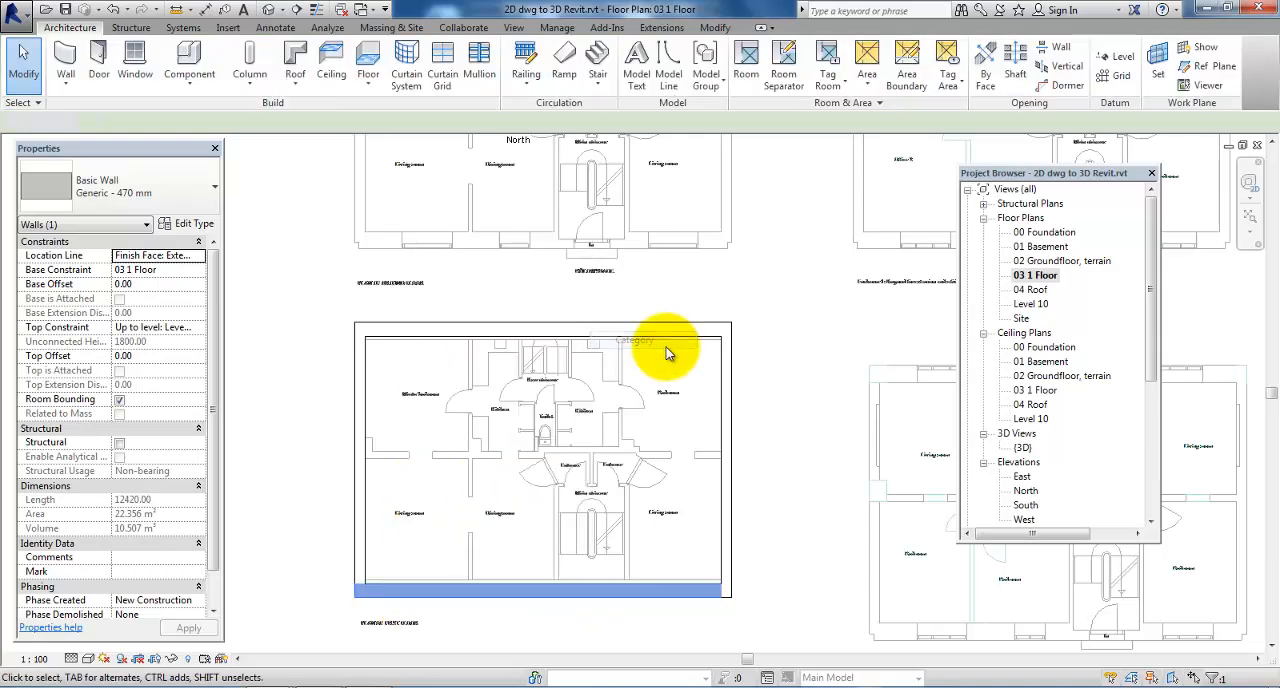
scroll(382, 304, "down", 1)
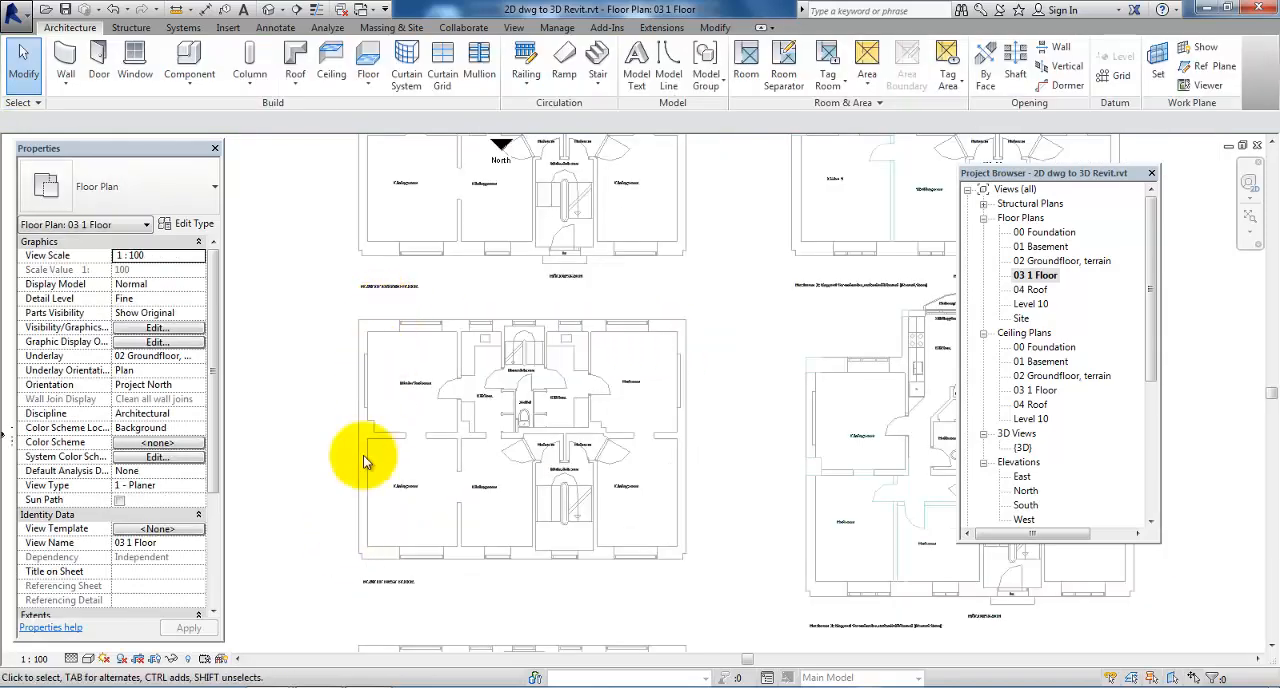
Place an aligned dimension chain below the first-floor plan, spanning the front facade's window edges and both outer corners
left_click(275, 27)
left_click(74, 78)
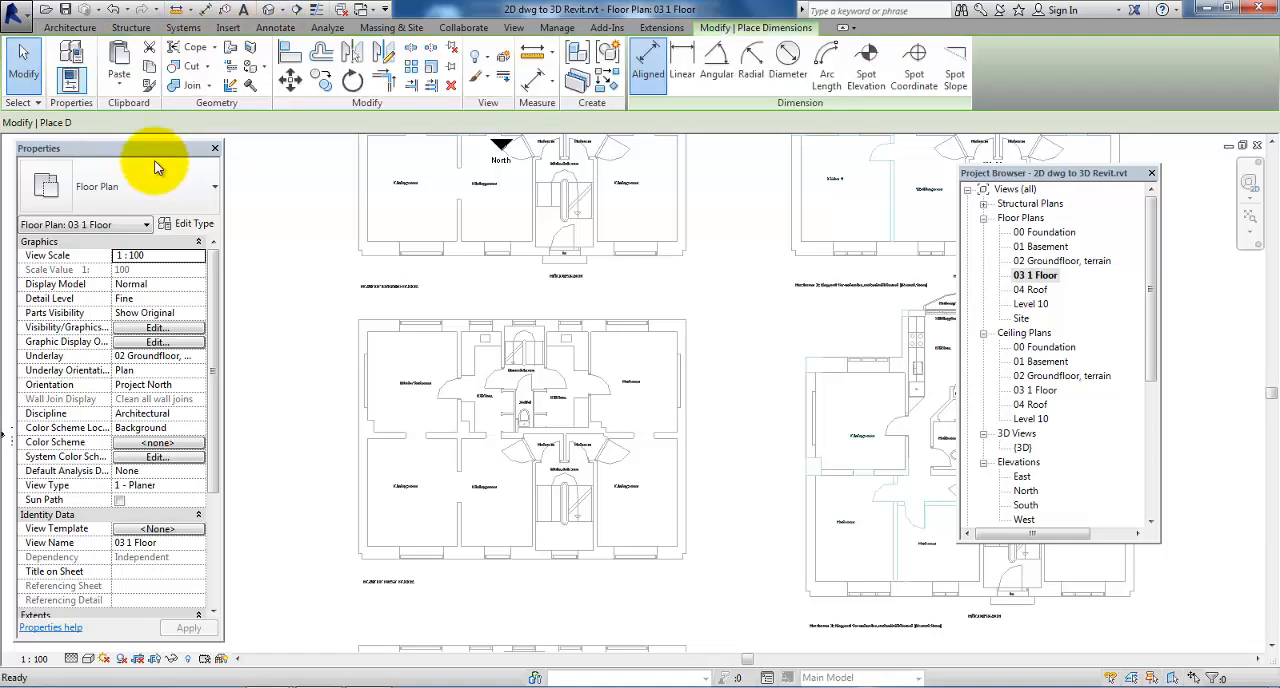
scroll(380, 555, "up", 2)
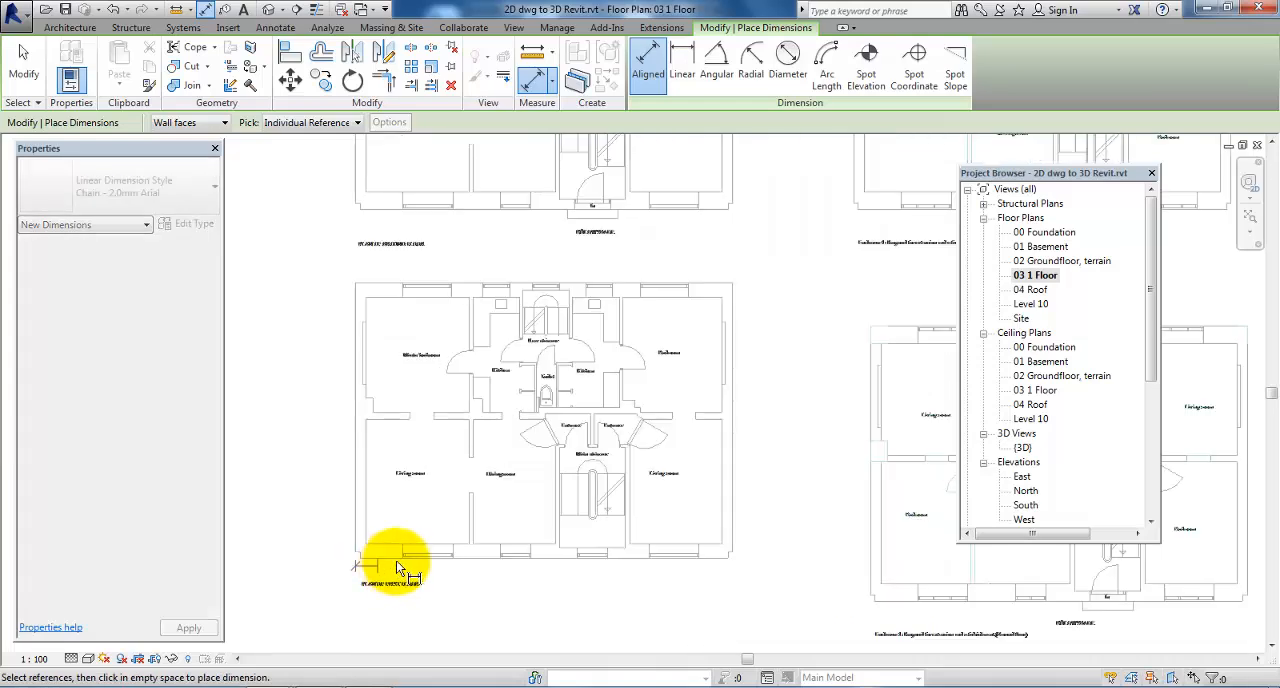
left_click(409, 548)
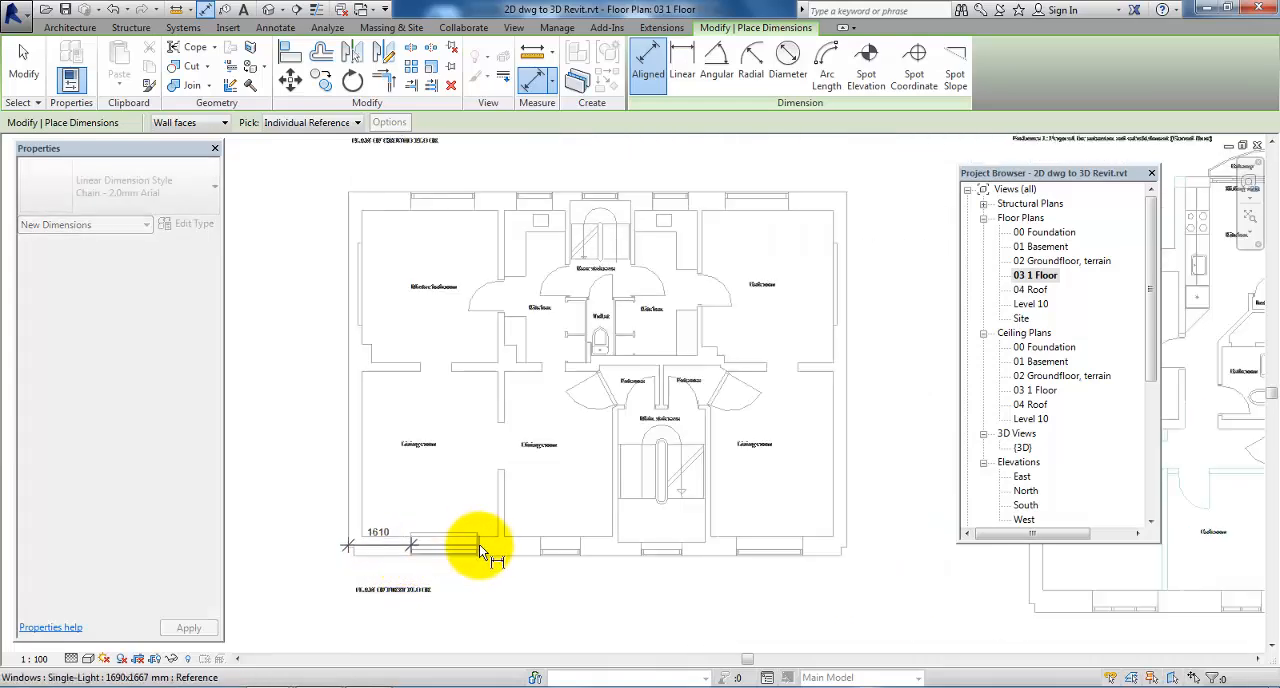
left_click(478, 544)
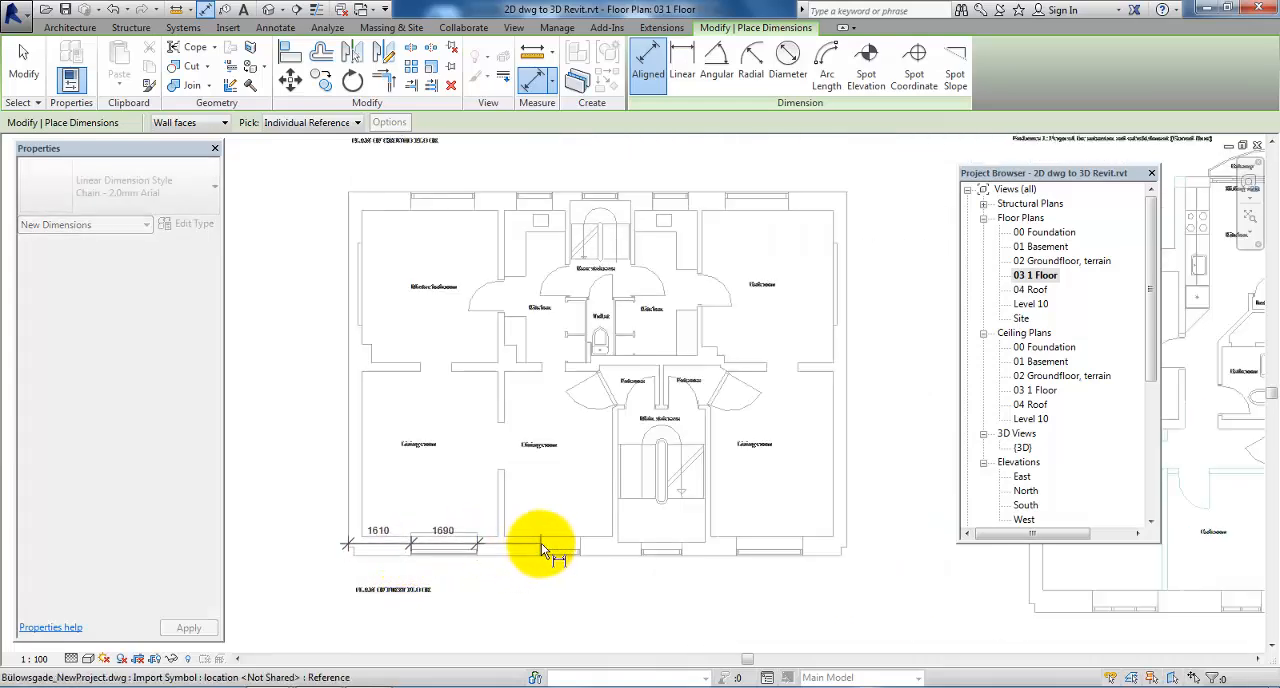
left_click(541, 543)
left_click(580, 543)
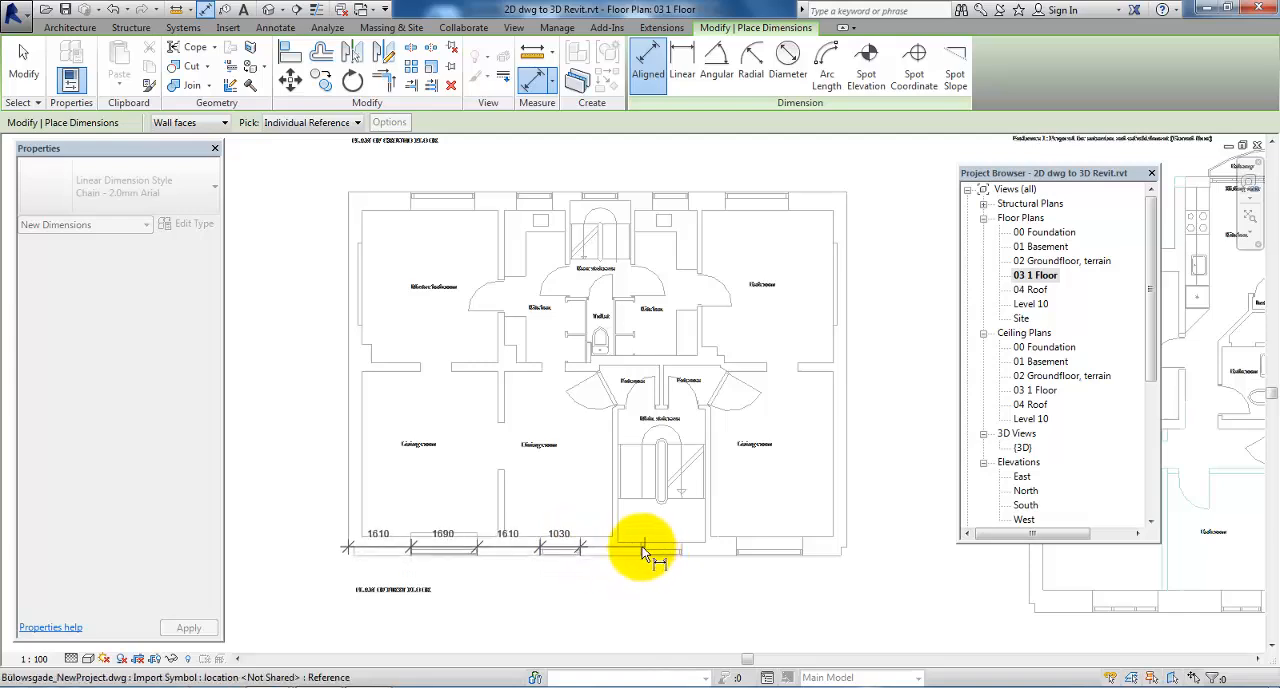
left_click(642, 546)
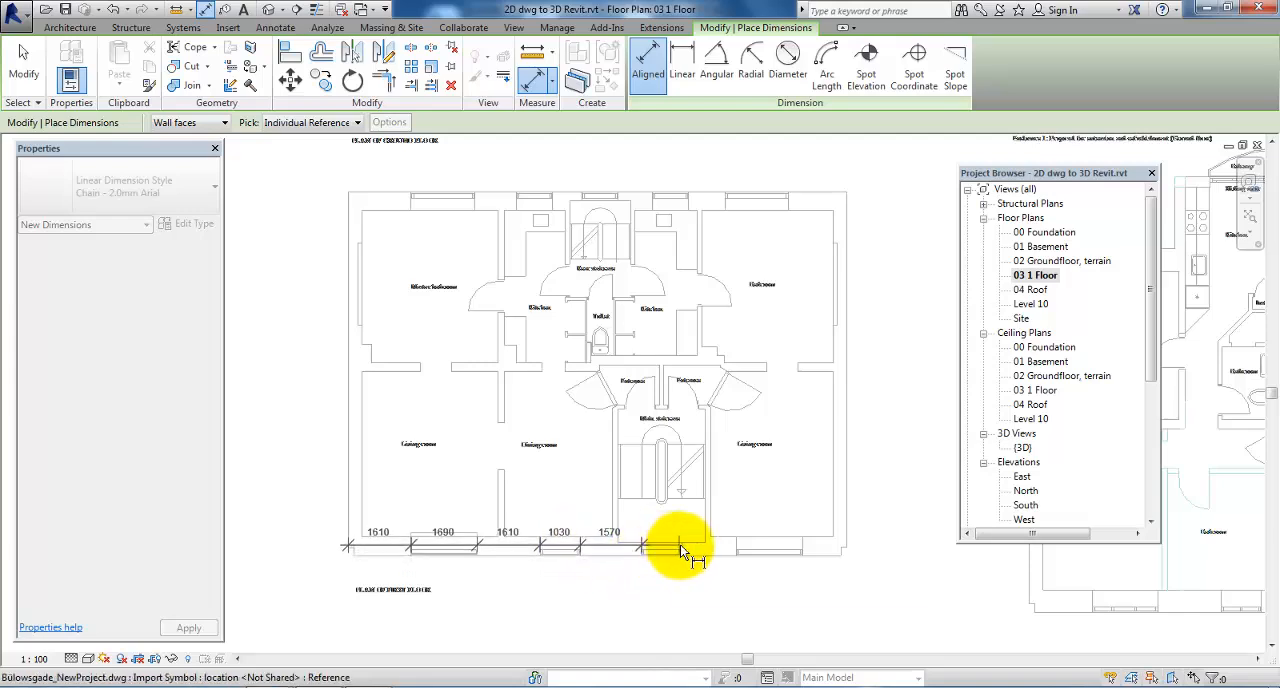
left_click(681, 544)
left_click(737, 540)
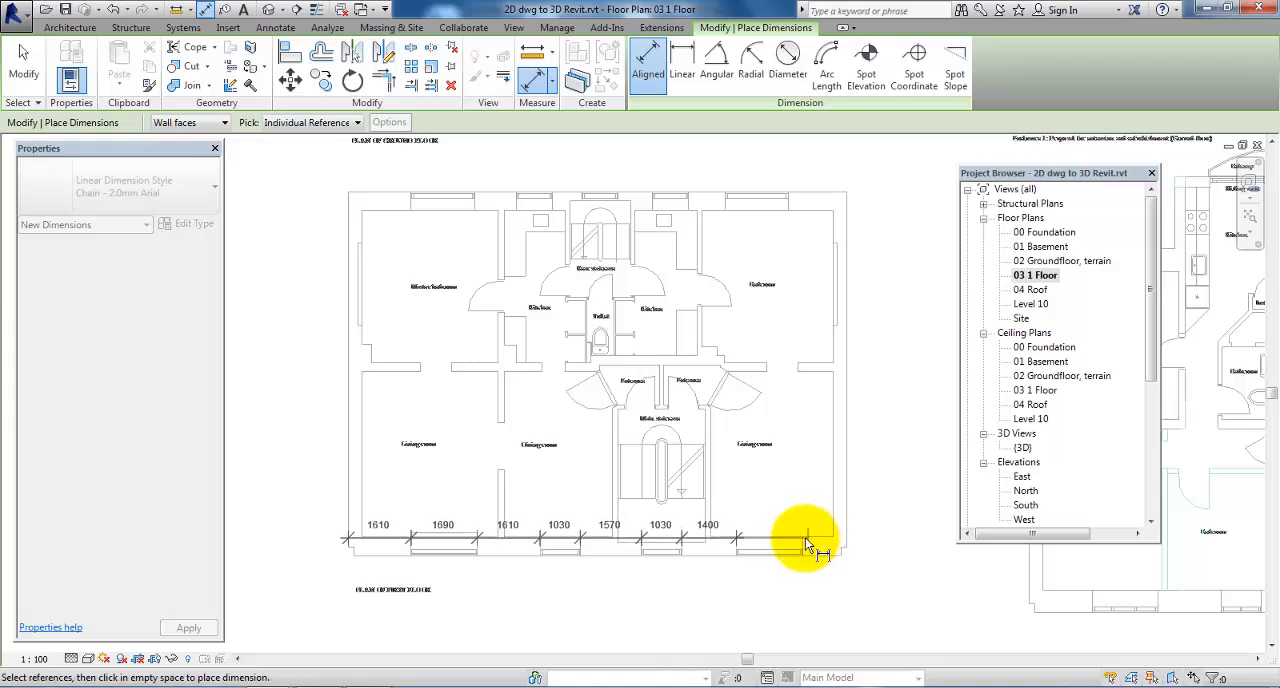
left_click(805, 537)
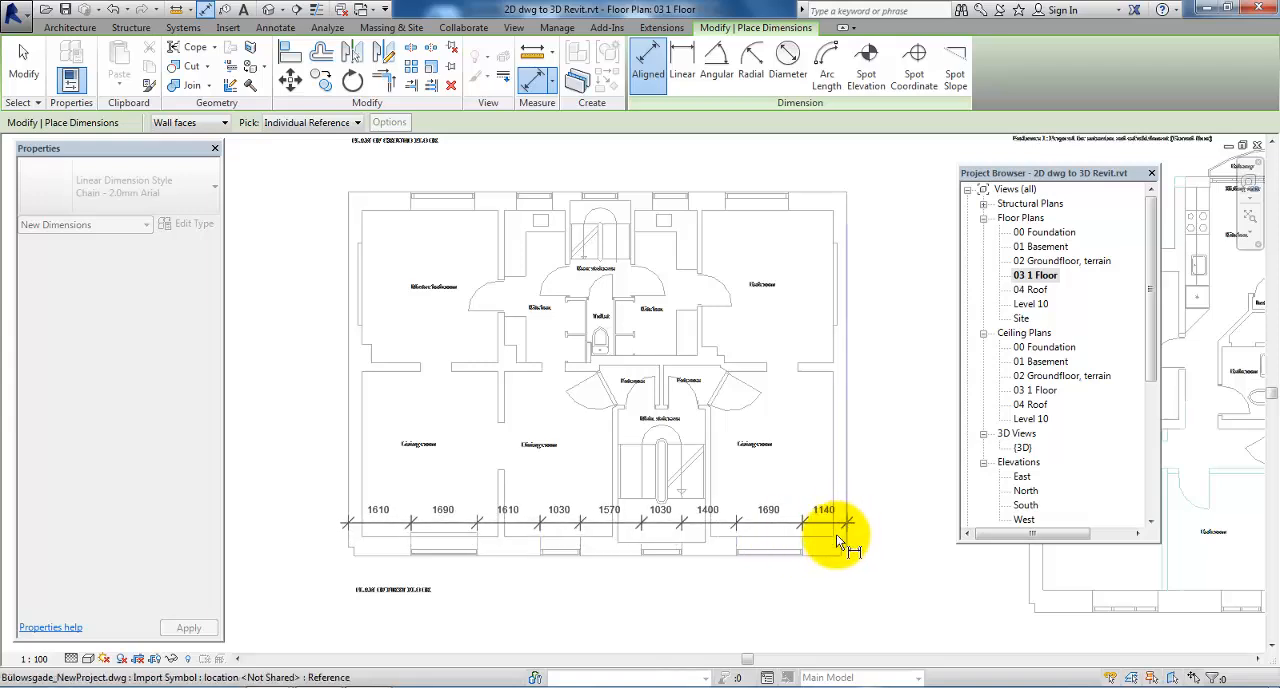
left_click(875, 623)
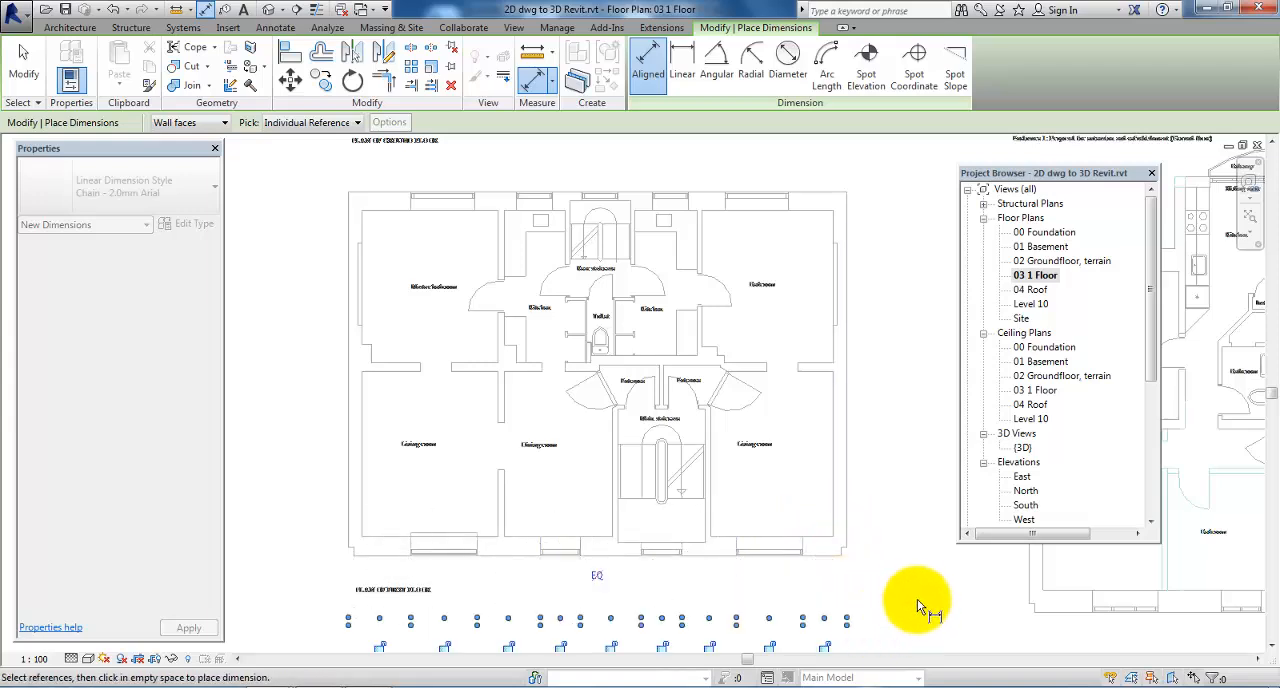
key("Escape")
key("Escape")
scroll(618, 372, "down", 1)
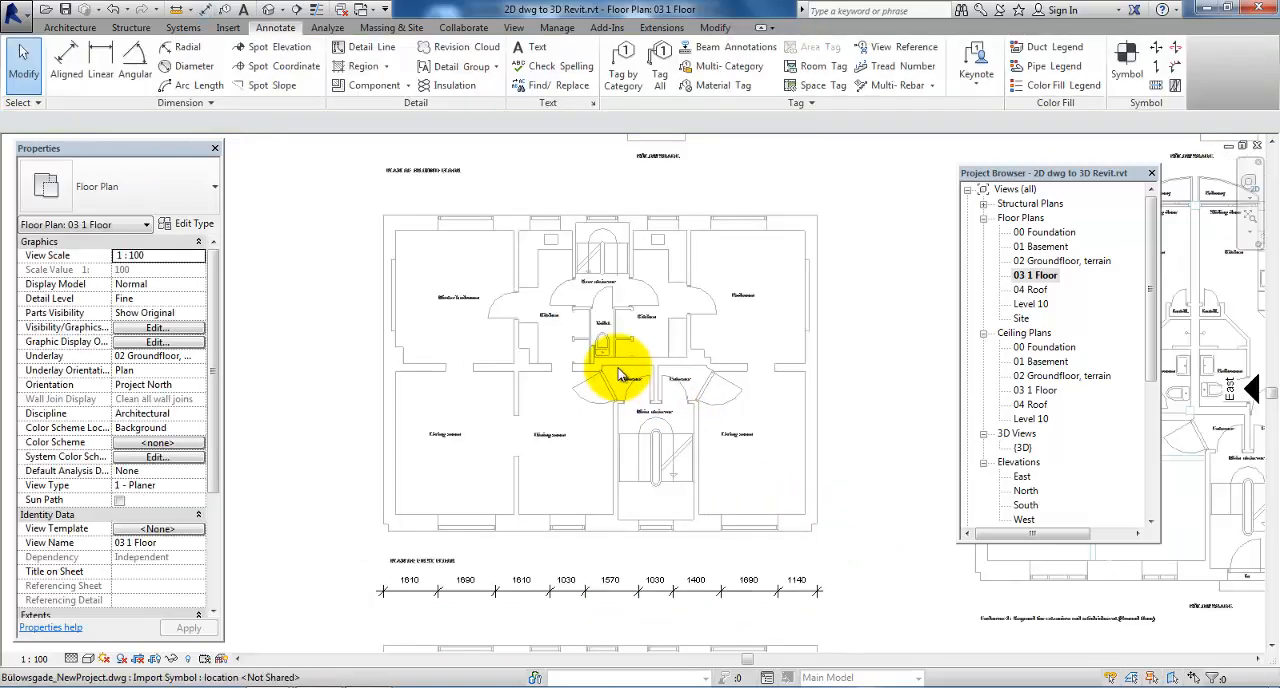
Open the 3D view and examine the first-floor walls stacked on the ground-floor walls, including the side walls
double_click(1022, 448)
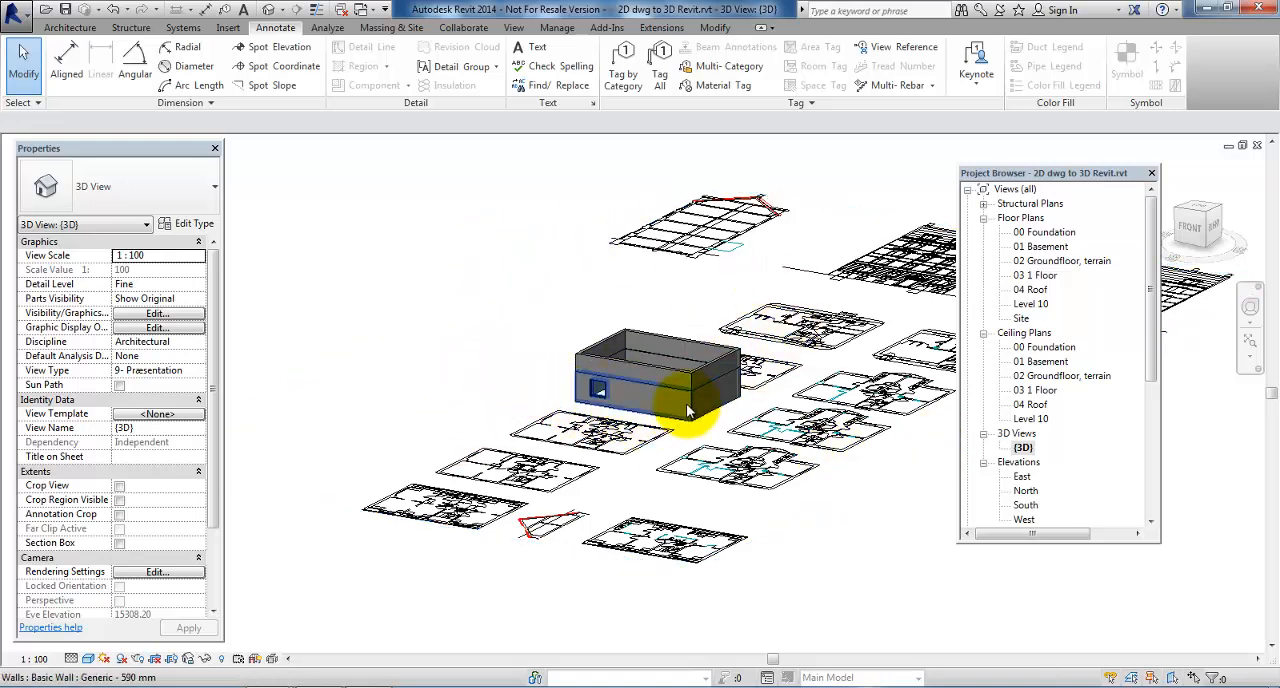
middle_click_drag(586, 437, 737, 443, "shift")
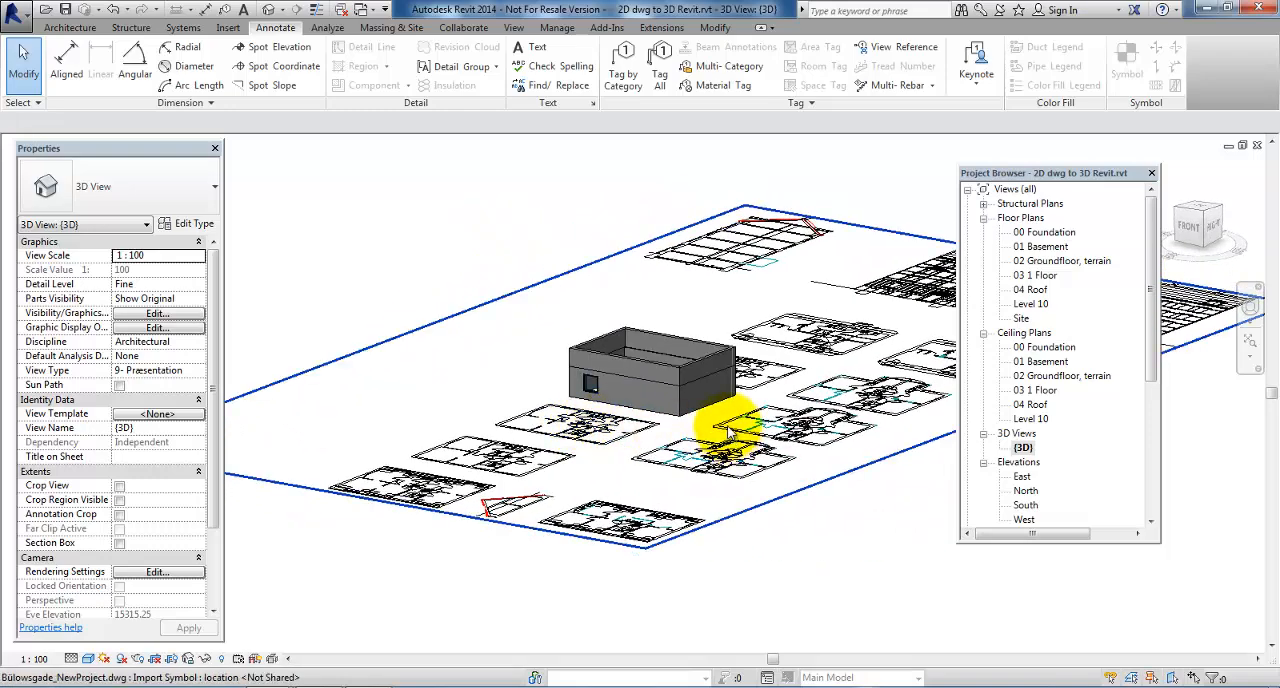
scroll(741, 409, "up", 2)
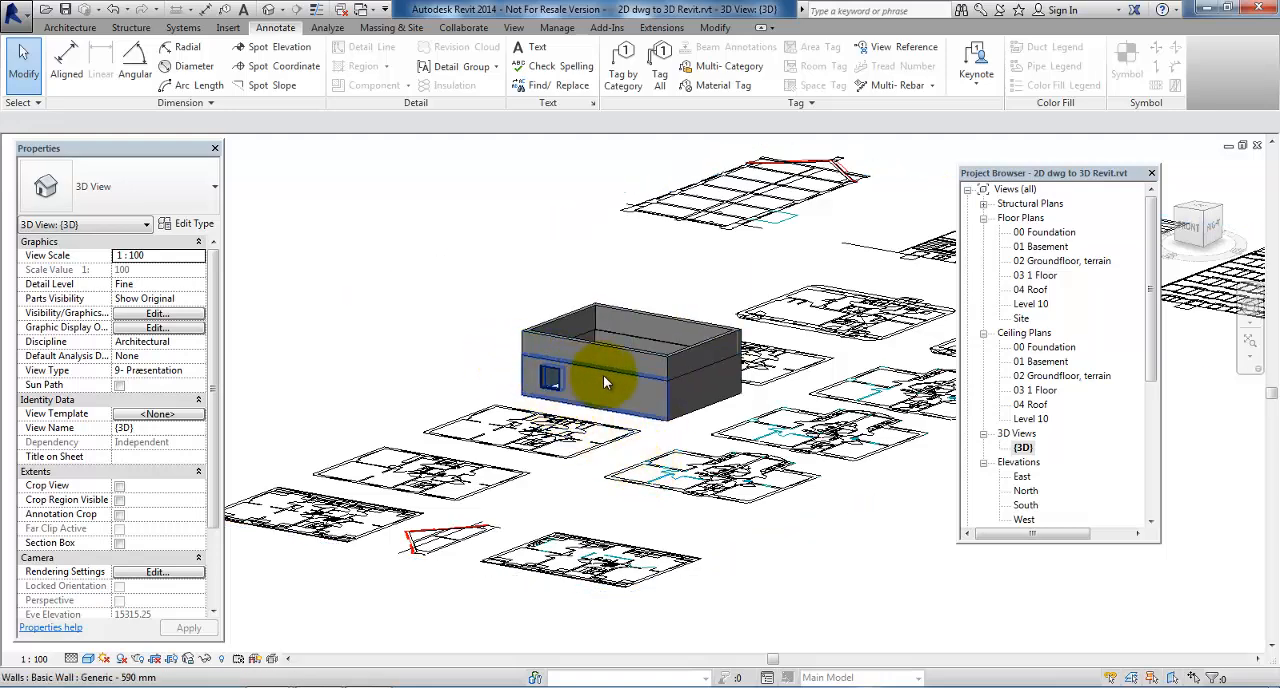
left_click(723, 380)
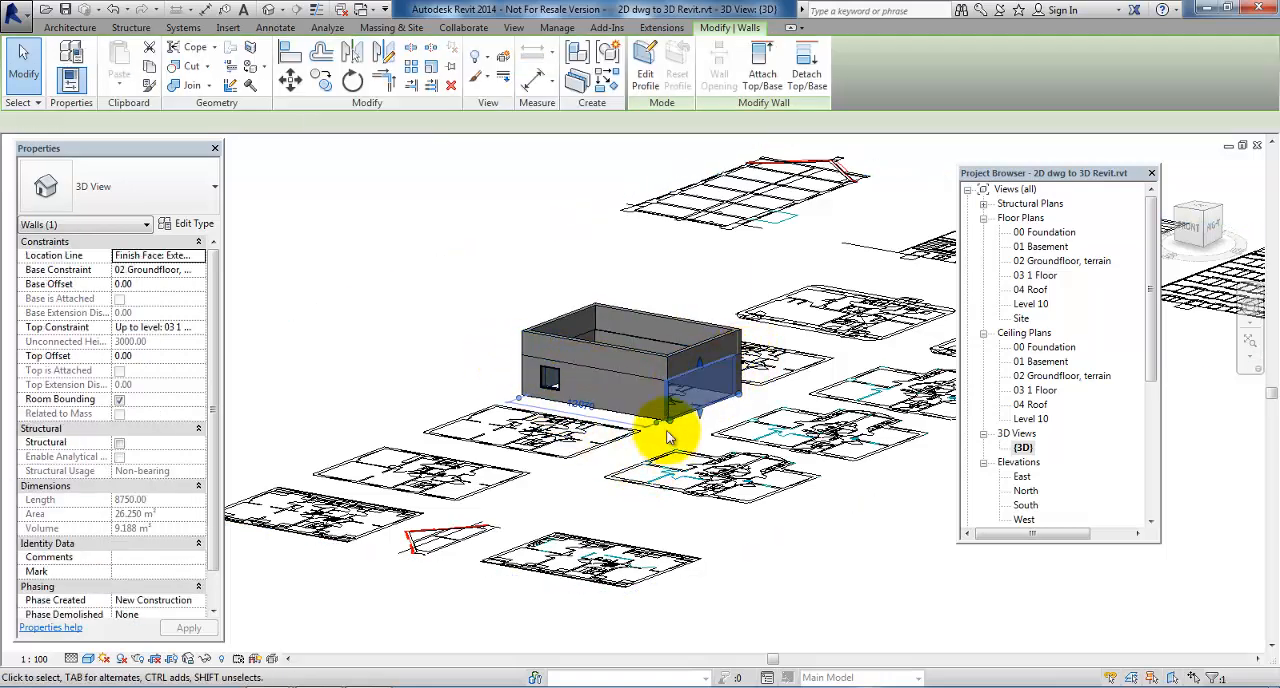
left_click(686, 370)
left_click(660, 445)
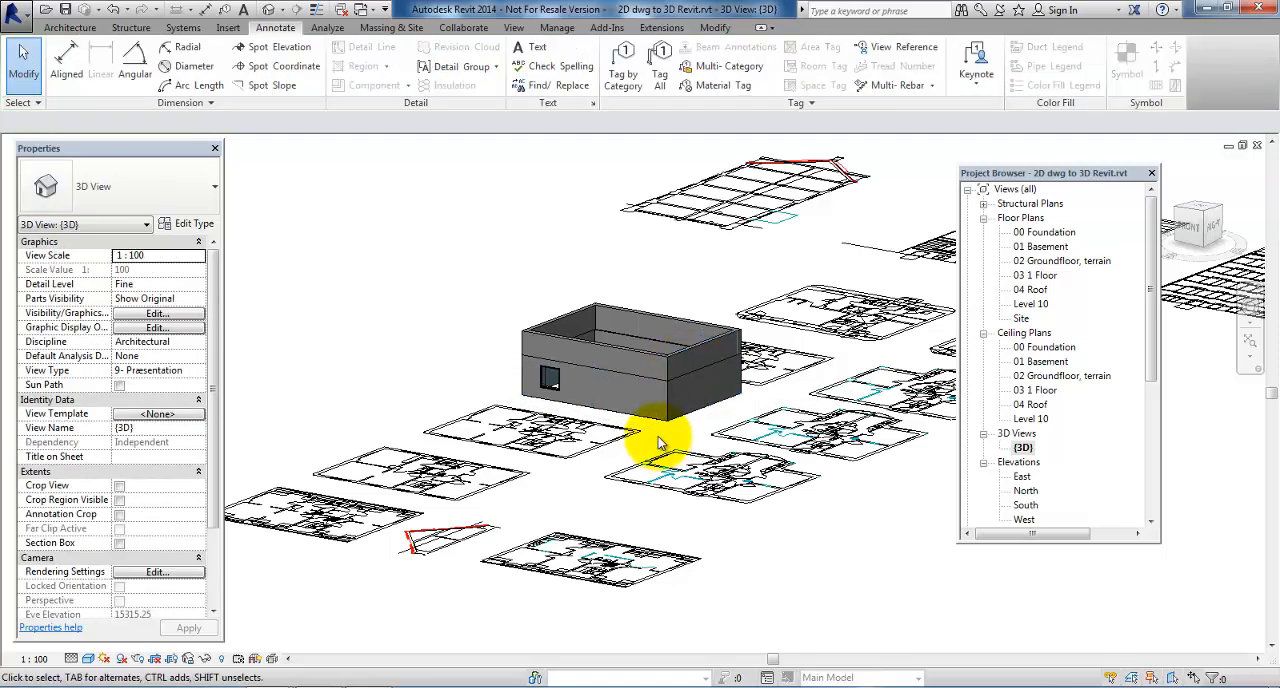